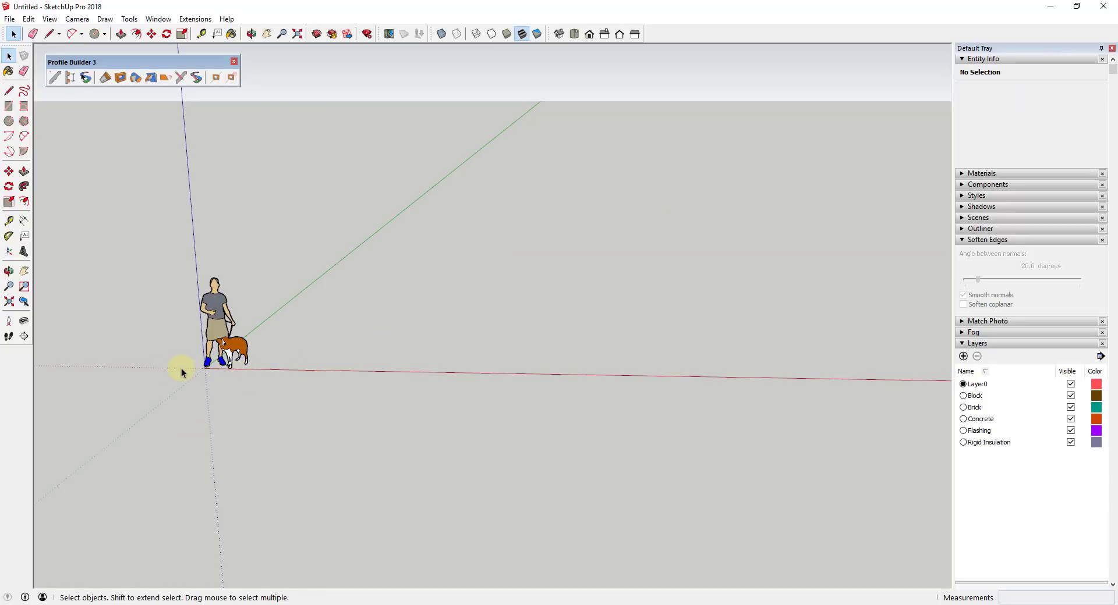
Draw a long, narrow rectangle about 18' by 2' on the ground beside the scale figure.
{"action": "scroll", "coordinate": [291, 355], "scroll_direction": "up", "scroll_amount": 3}
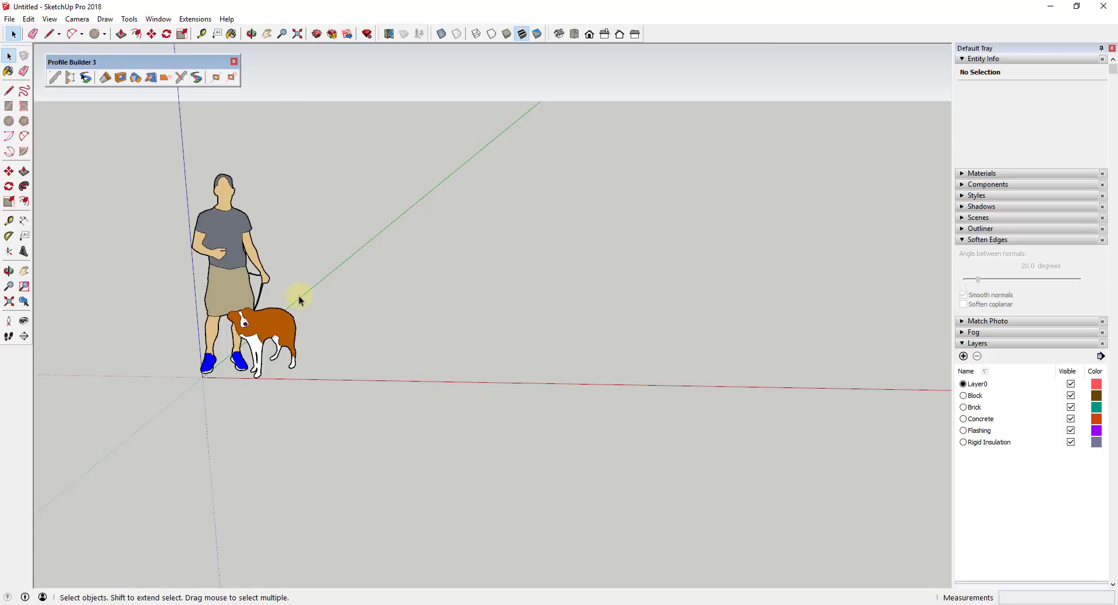
{"action": "scroll", "coordinate": [361, 314], "scroll_direction": "down", "scroll_amount": 3}
{"action": "scroll", "coordinate": [371, 323], "scroll_direction": "up", "scroll_amount": 3}
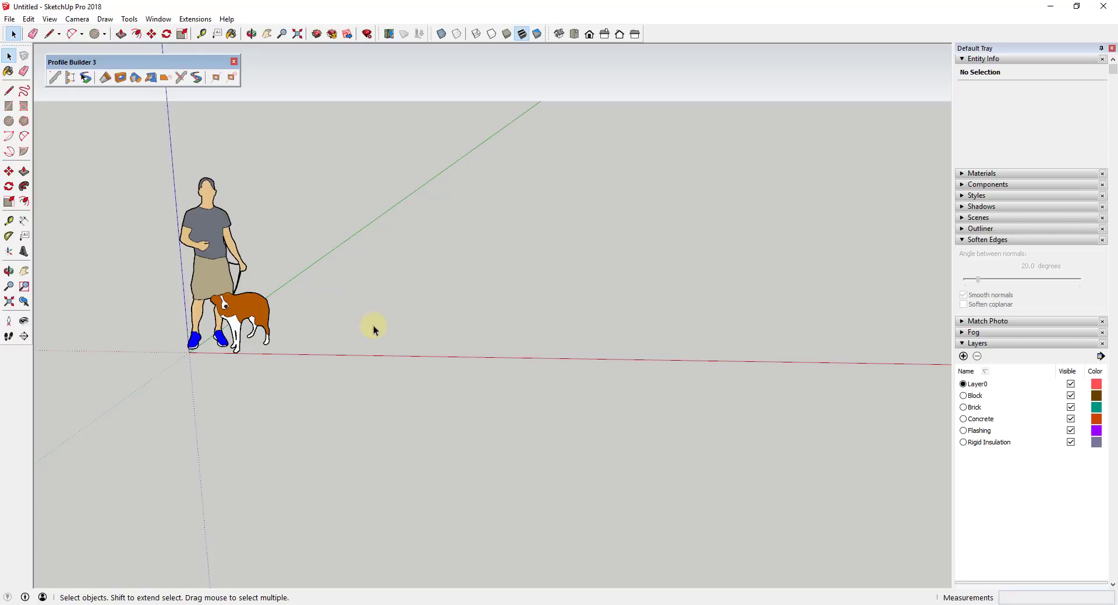
{"action": "scroll", "coordinate": [346, 336], "scroll_direction": "down", "scroll_amount": 1}
{"action": "key", "text": "r"}
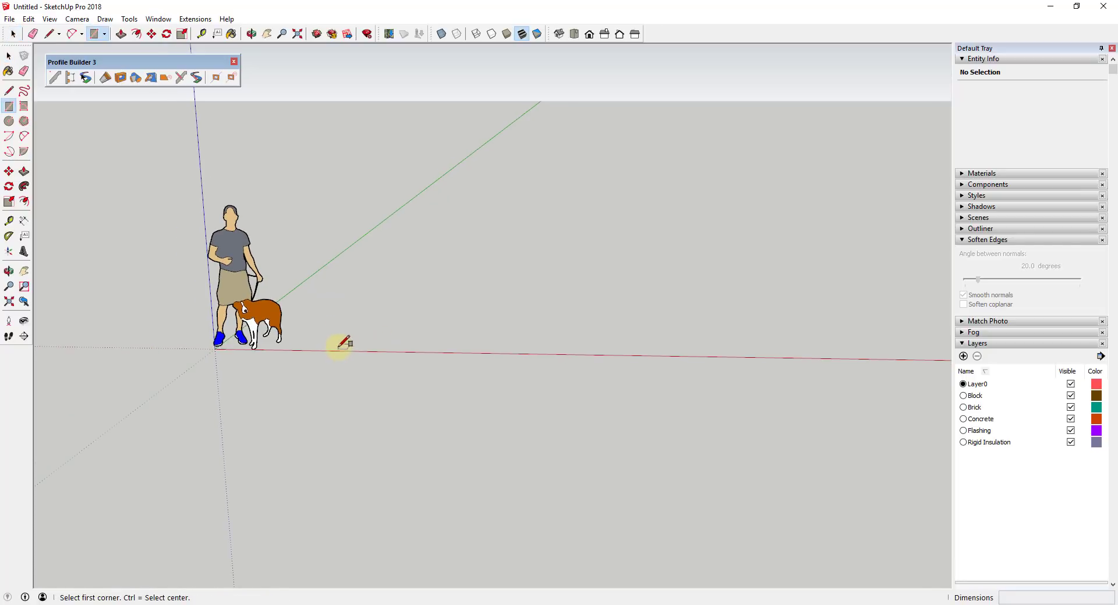
{"action": "left_click", "coordinate": [340, 345]}
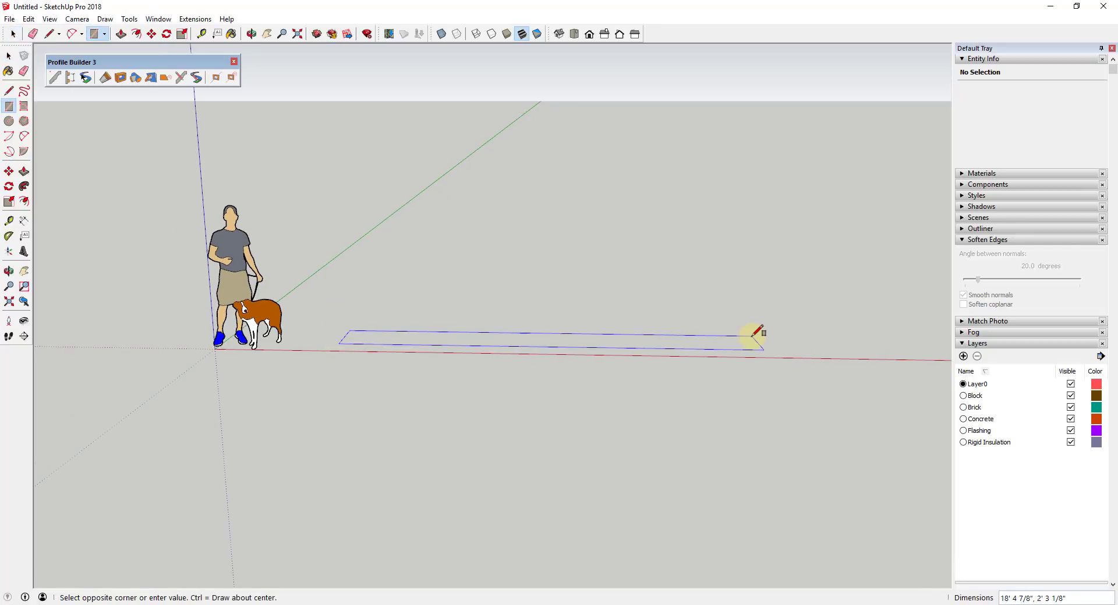
{"action": "left_click", "coordinate": [753, 336]}
Push/Pull the rectangle upward to form a tall freestanding wall.
{"action": "key", "text": "p"}
{"action": "left_click", "coordinate": [668, 341]}
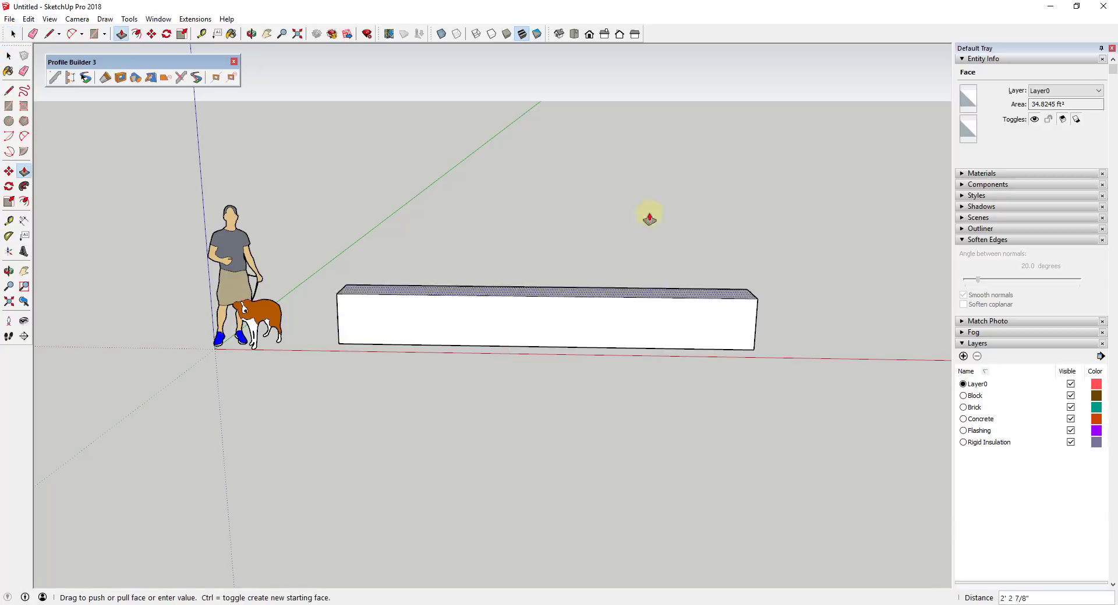
{"action": "left_click", "coordinate": [619, 95]}
{"action": "key", "text": "space"}
{"action": "middle_click_drag", "start_coordinate": [773, 182], "coordinate": [631, 225]}
{"action": "scroll", "coordinate": [616, 227], "scroll_direction": "down", "scroll_amount": 3}
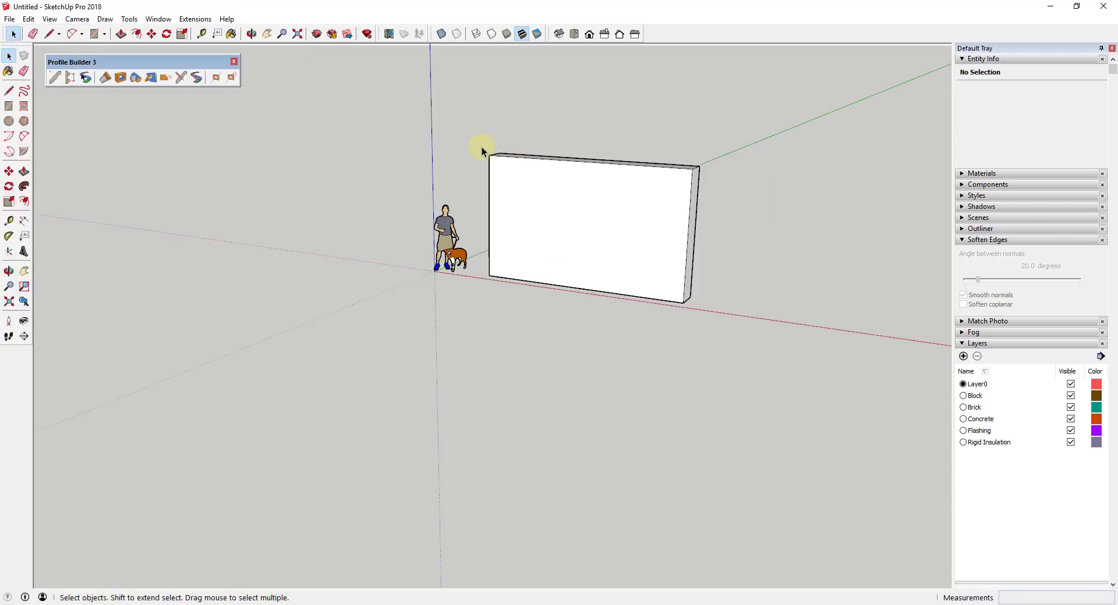
Open Profile Builder's Hole Tool and try adding a 3' by 8' rectangular hole to the ungrouped wall.
{"action": "left_click_drag", "start_coordinate": [479, 141], "coordinate": [750, 327]}
{"action": "left_click", "coordinate": [770, 334]}
{"action": "left_click", "coordinate": [576, 224]}
{"action": "left_click", "coordinate": [136, 78]}
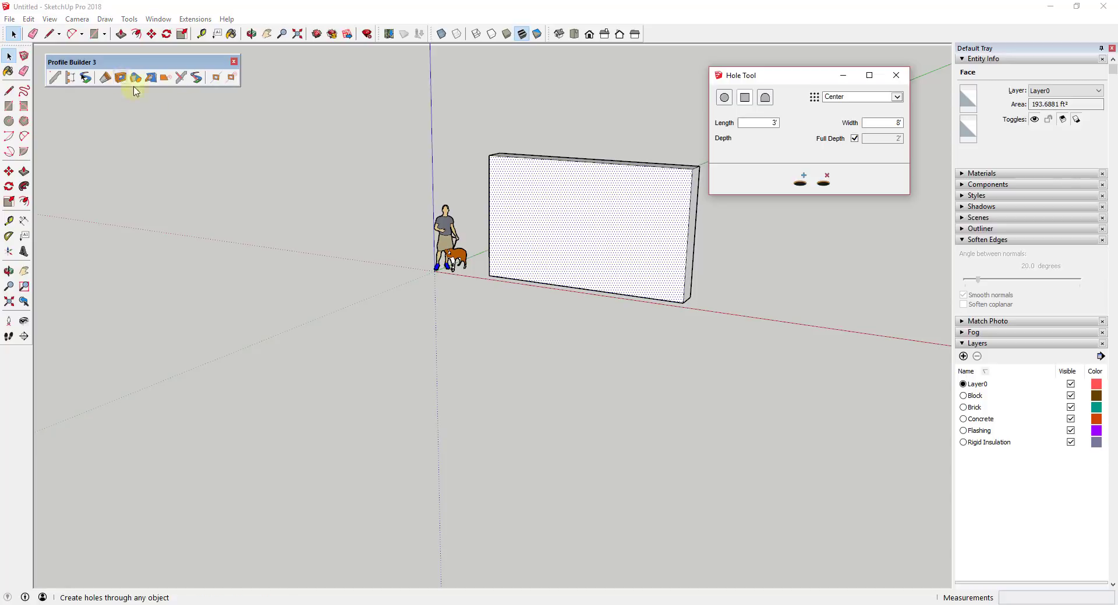
{"action": "left_click", "coordinate": [800, 180]}
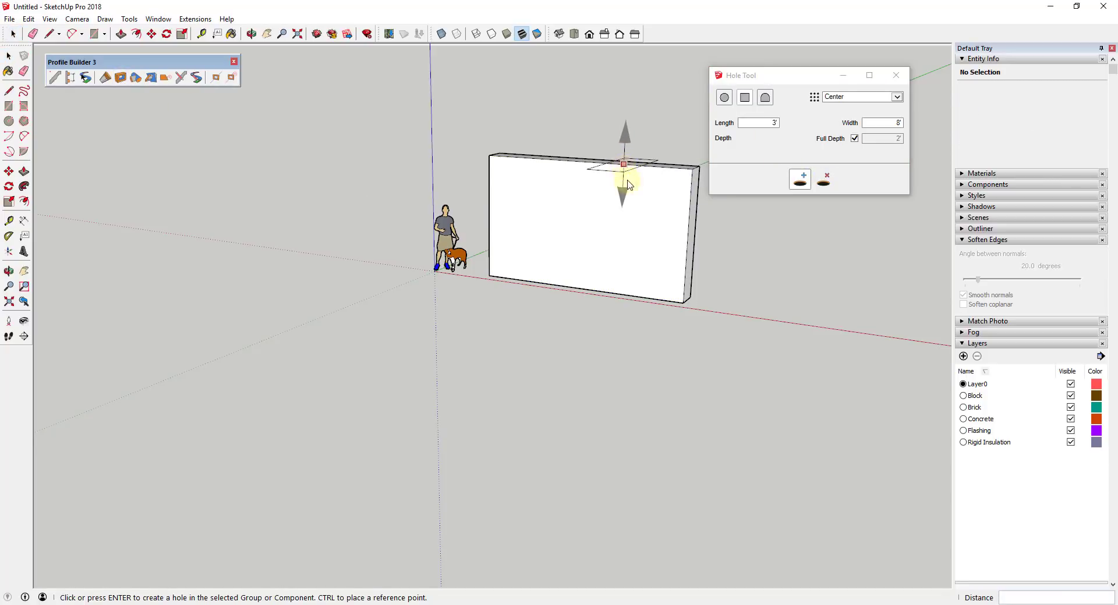
{"action": "key", "text": "space"}
Select all of the wall's geometry and make it a group.
{"action": "left_click_drag", "start_coordinate": [481, 137], "coordinate": [728, 337]}
{"action": "right_click", "coordinate": [614, 216]}
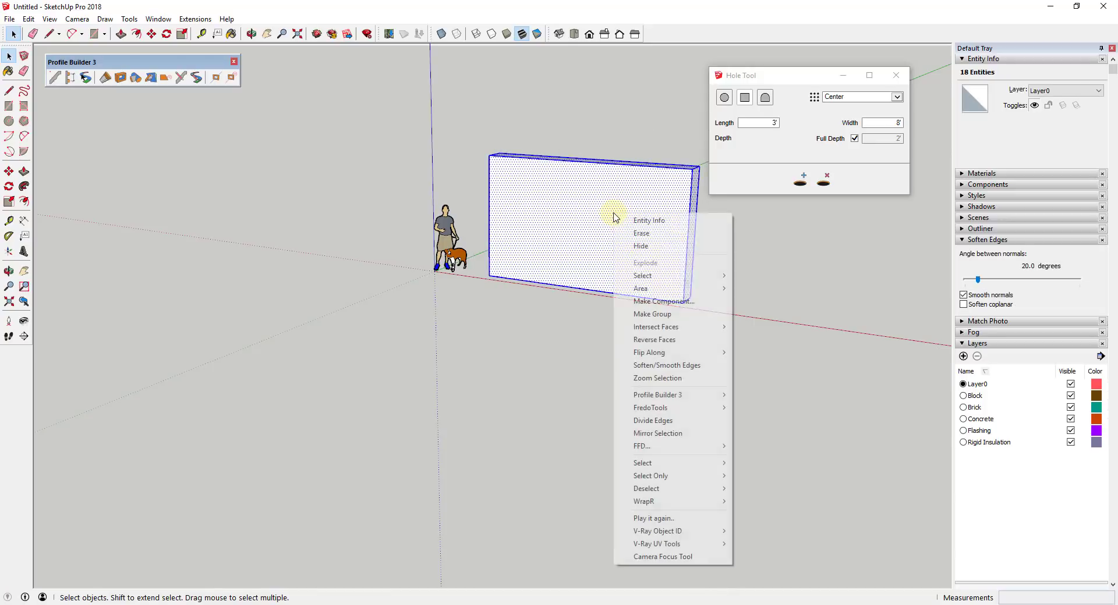
{"action": "left_click", "coordinate": [658, 315]}
Cut a full-depth circular hole, 2' in diameter, through the wall near its upper corner closest to the figure.
{"action": "scroll", "coordinate": [680, 214], "scroll_direction": "up", "scroll_amount": 3}
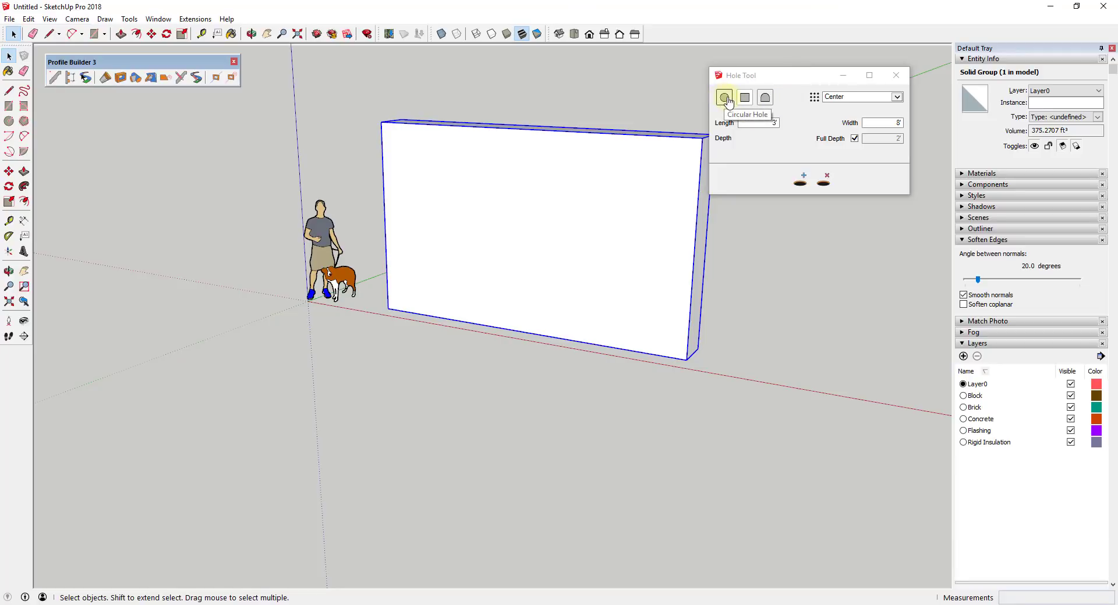
{"action": "left_click", "coordinate": [723, 102]}
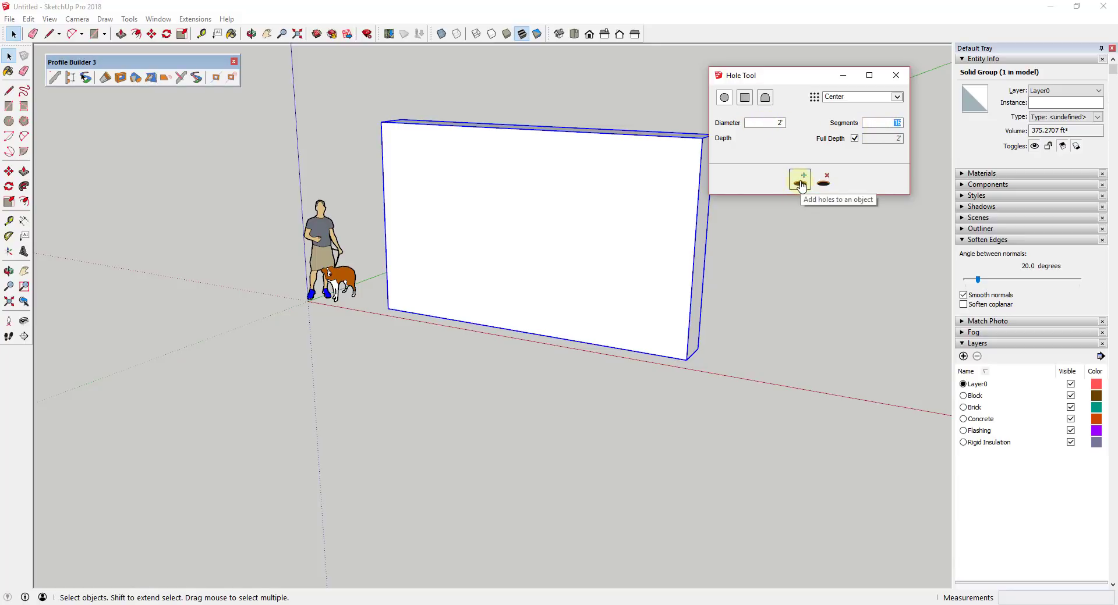
{"action": "left_click", "coordinate": [801, 185]}
{"action": "left_click", "coordinate": [430, 170]}
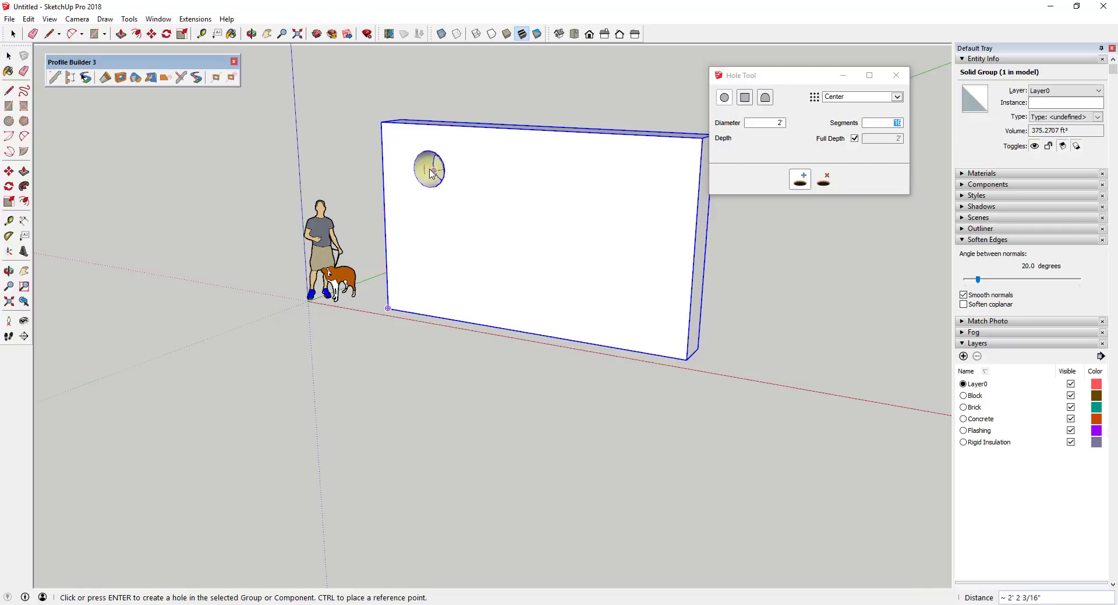
{"action": "middle_click_drag", "start_coordinate": [456, 172], "coordinate": [489, 139]}
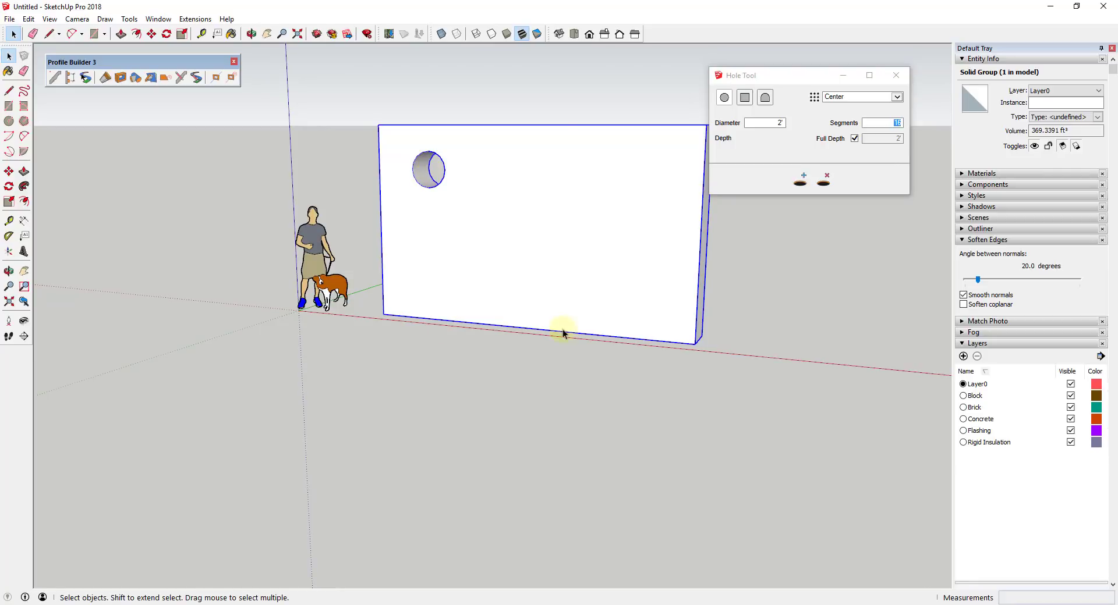
Draw a large rectangle on the ground beyond the wall, along the red axis.
{"action": "scroll", "coordinate": [400, 257], "scroll_direction": "down", "scroll_amount": 3}
{"action": "middle_click_drag", "start_coordinate": [401, 256], "coordinate": [631, 320]}
{"action": "key", "text": "r"}
{"action": "left_click", "coordinate": [617, 319]}
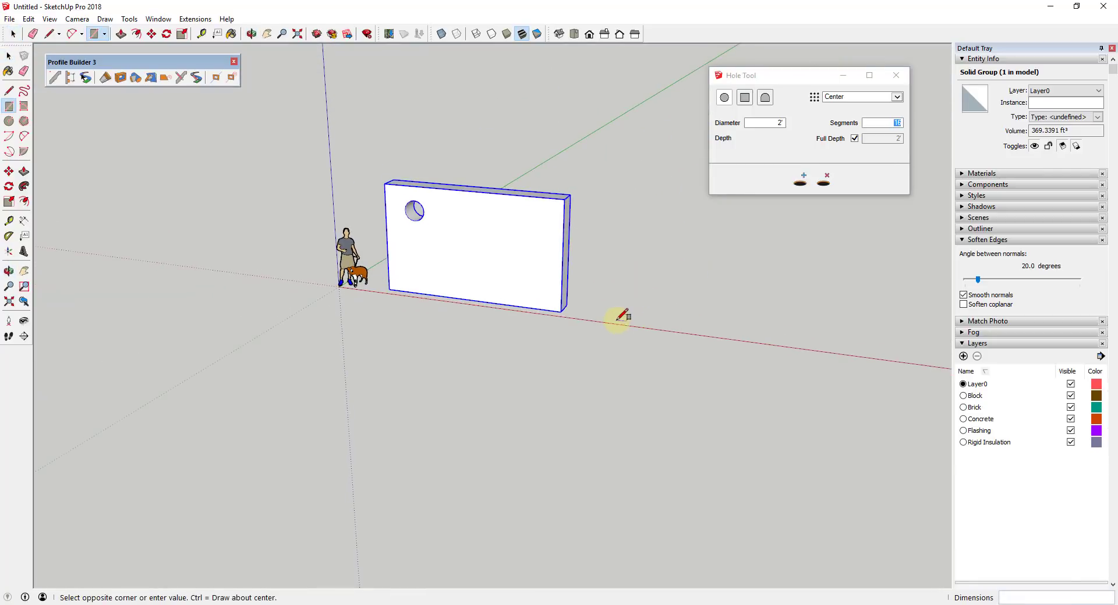
{"action": "left_click", "coordinate": [888, 231]}
{"action": "key", "text": "space"}
Push/Pull the large rectangle up to the wall's height and make the resulting box a group.
{"action": "key", "text": "p"}
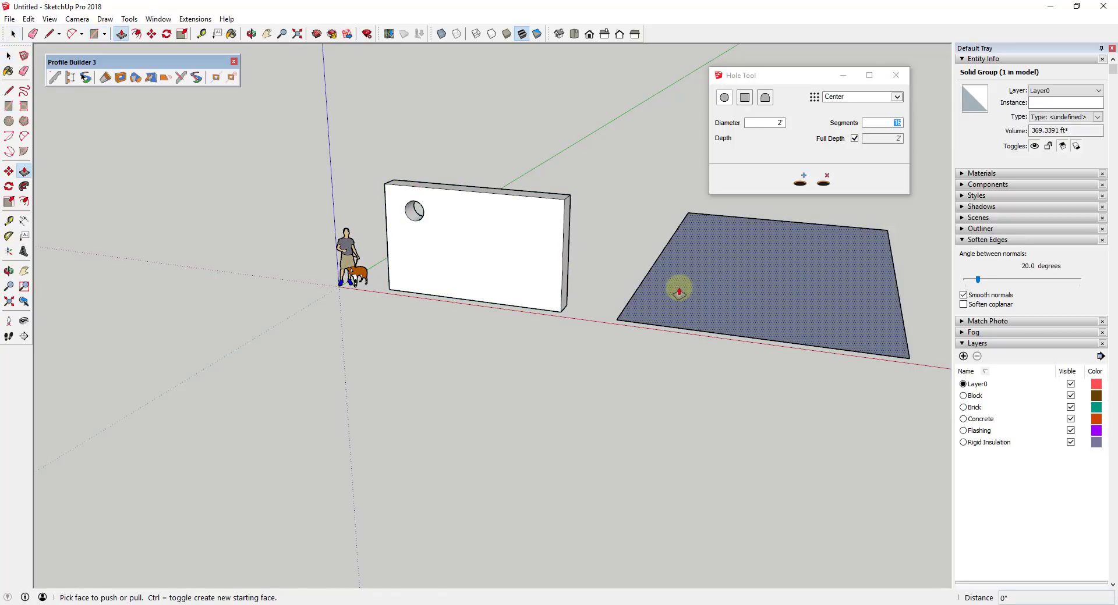
{"action": "left_click", "coordinate": [679, 291]}
{"action": "left_click", "coordinate": [529, 200]}
{"action": "key", "text": "space"}
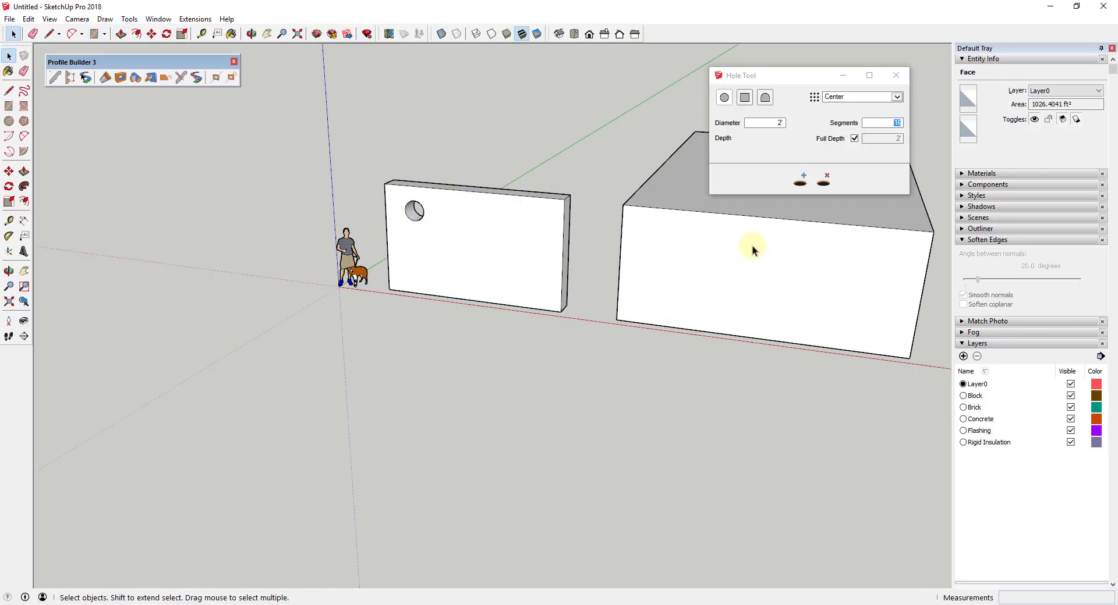
{"action": "triple_click", "coordinate": [752, 246]}
{"action": "right_click", "coordinate": [752, 248]}
{"action": "left_click", "coordinate": [792, 348]}
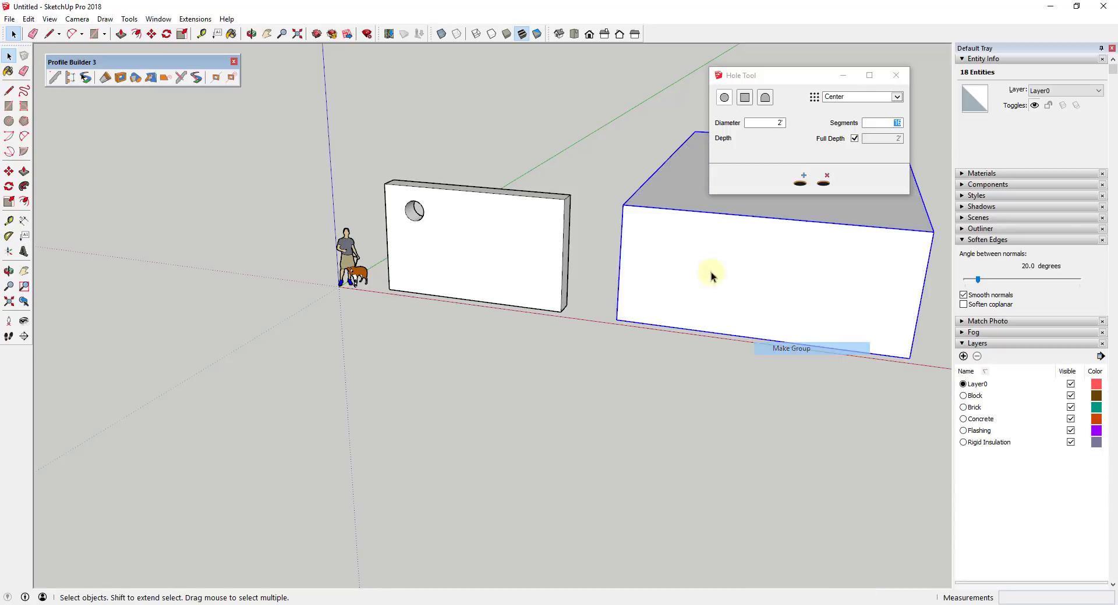
Cut a full-depth circular hole, 2' in diameter, through the box's front face near the corner closest to the wall.
{"action": "scroll", "coordinate": [711, 276], "scroll_direction": "down", "scroll_amount": 3}
{"action": "middle_click_drag", "start_coordinate": [803, 257], "coordinate": [750, 196]}
{"action": "left_click", "coordinate": [724, 97]}
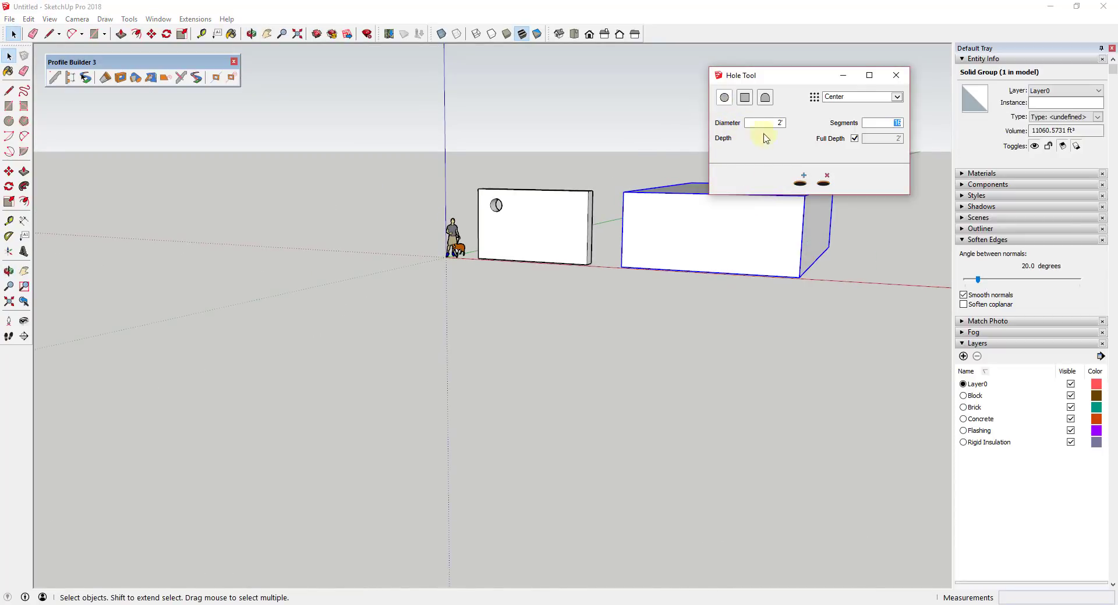
{"action": "left_click", "coordinate": [801, 179]}
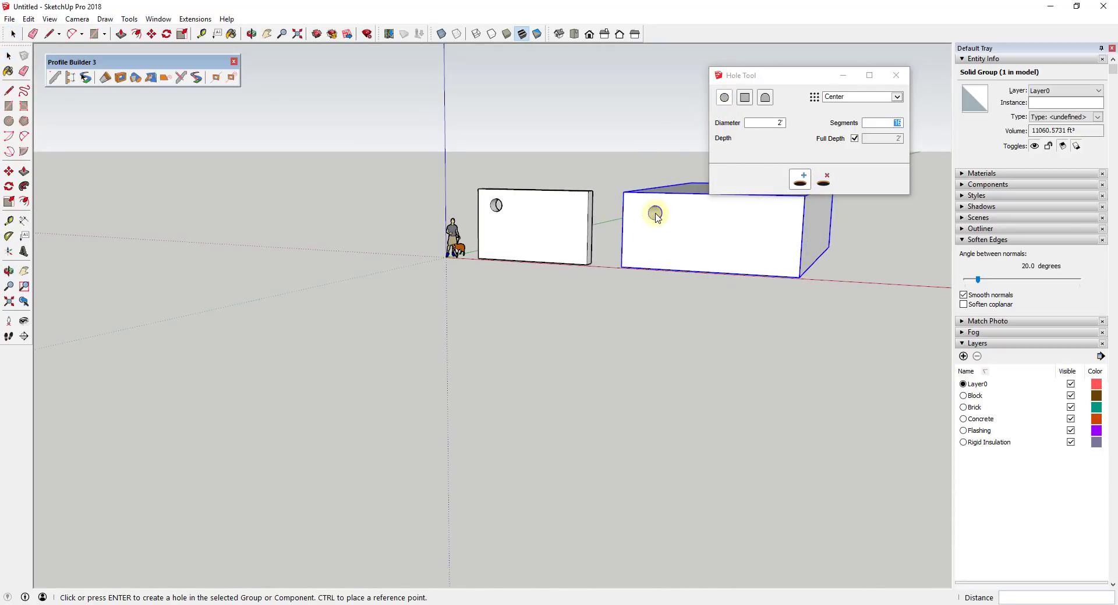
{"action": "left_click", "coordinate": [655, 218]}
{"action": "middle_click_drag", "start_coordinate": [654, 212], "coordinate": [609, 254]}
{"action": "scroll", "coordinate": [656, 211], "scroll_direction": "up", "scroll_amount": 3}
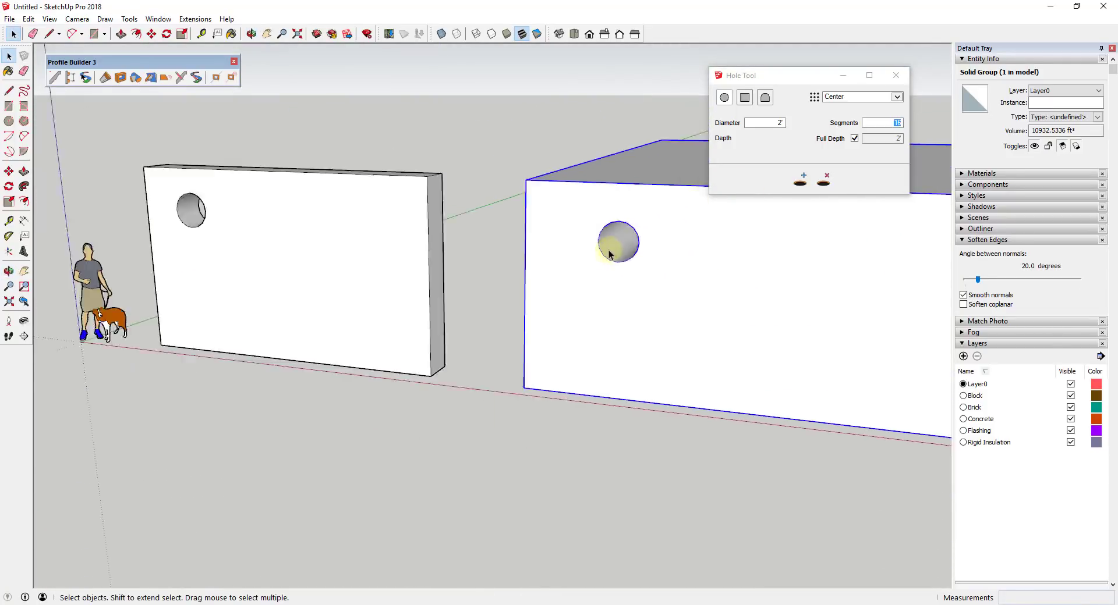
Draw a two-point arc on the ground beyond the box, bulging toward the front across the red axis.
{"action": "scroll", "coordinate": [609, 254], "scroll_direction": "down", "scroll_amount": 5}
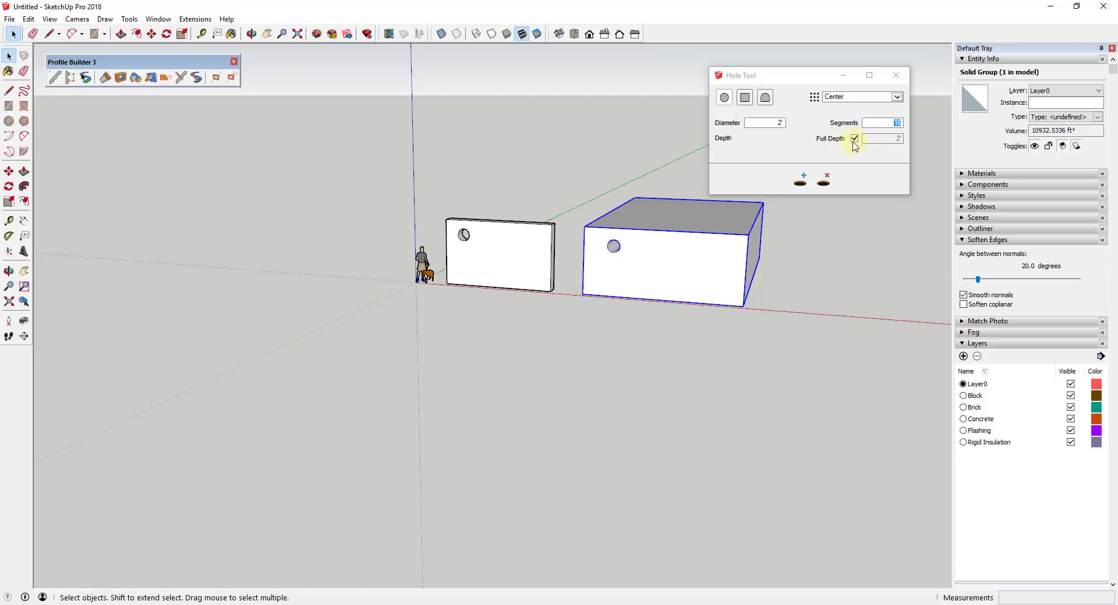
{"action": "middle_click_drag", "start_coordinate": [804, 279], "coordinate": [878, 323]}
{"action": "key", "text": "a"}
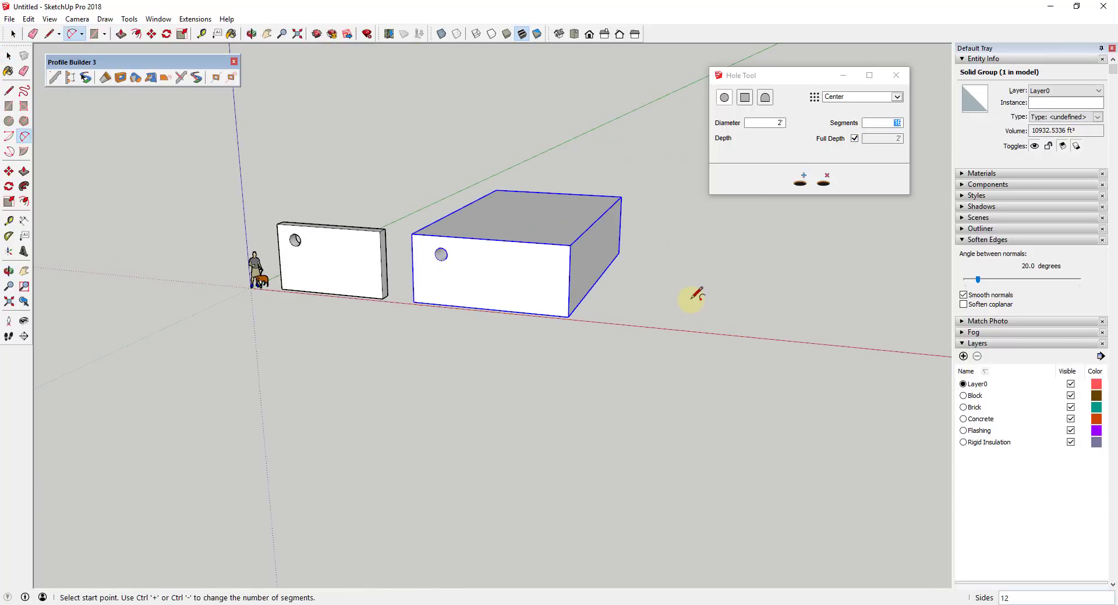
{"action": "left_click", "coordinate": [696, 316]}
{"action": "left_click", "coordinate": [860, 332]}
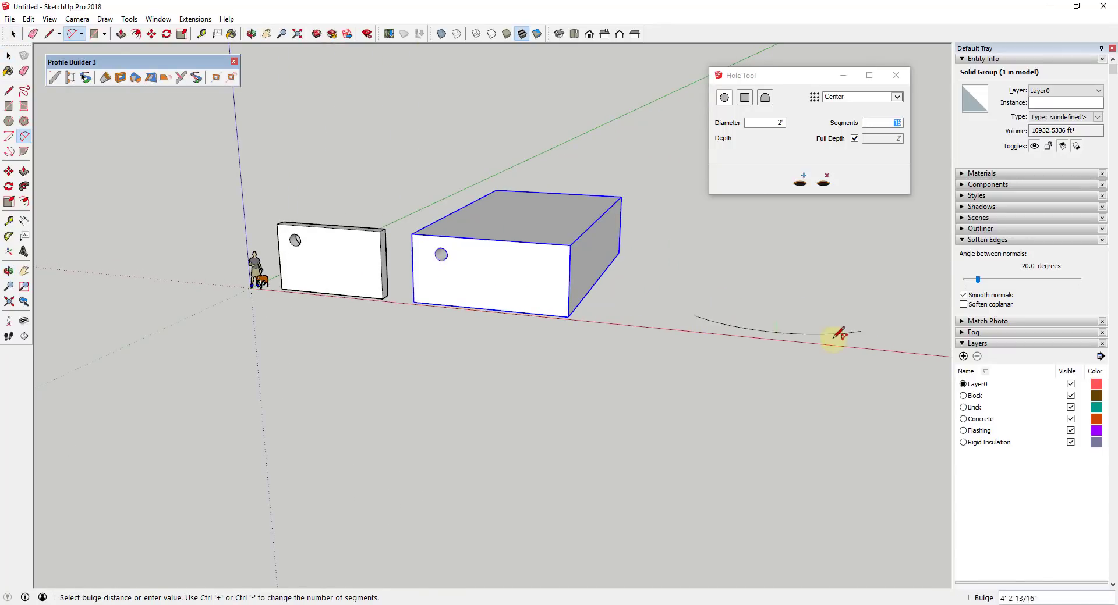
{"action": "left_click", "coordinate": [823, 342]}
{"action": "key", "text": "space"}
Offset the arc slightly and join its ends with lines to form a thin curved wall outline.
{"action": "key", "text": "l"}
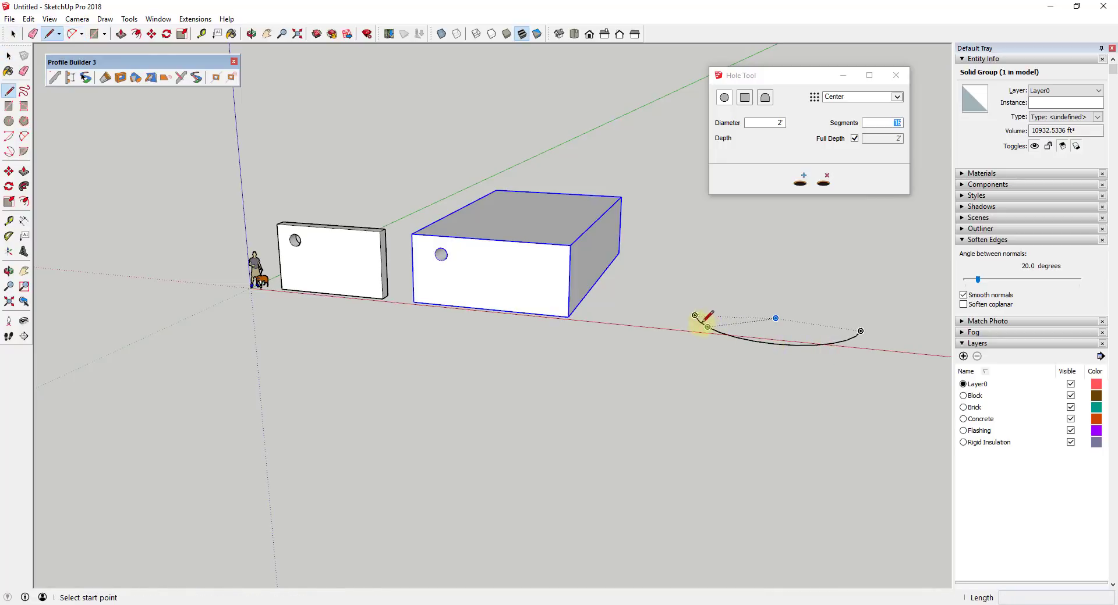
{"action": "scroll", "coordinate": [861, 319], "scroll_direction": "up", "scroll_amount": 5}
{"action": "key", "text": "f"}
{"action": "left_click", "coordinate": [811, 367]}
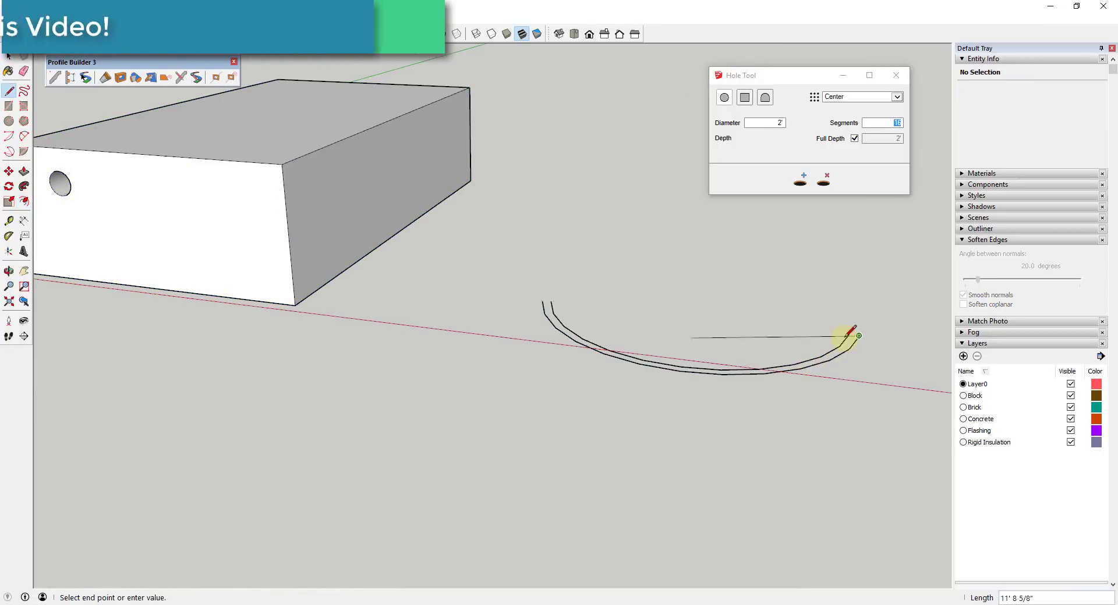
Push/Pull the curved outline up into a wall and make it a group.
{"action": "left_click", "coordinate": [638, 352]}
{"action": "key", "text": "space"}
{"action": "left_click_drag", "start_coordinate": [638, 353], "coordinate": [668, 254]}
{"action": "triple_click", "coordinate": [667, 267]}
{"action": "right_click", "coordinate": [669, 268]}
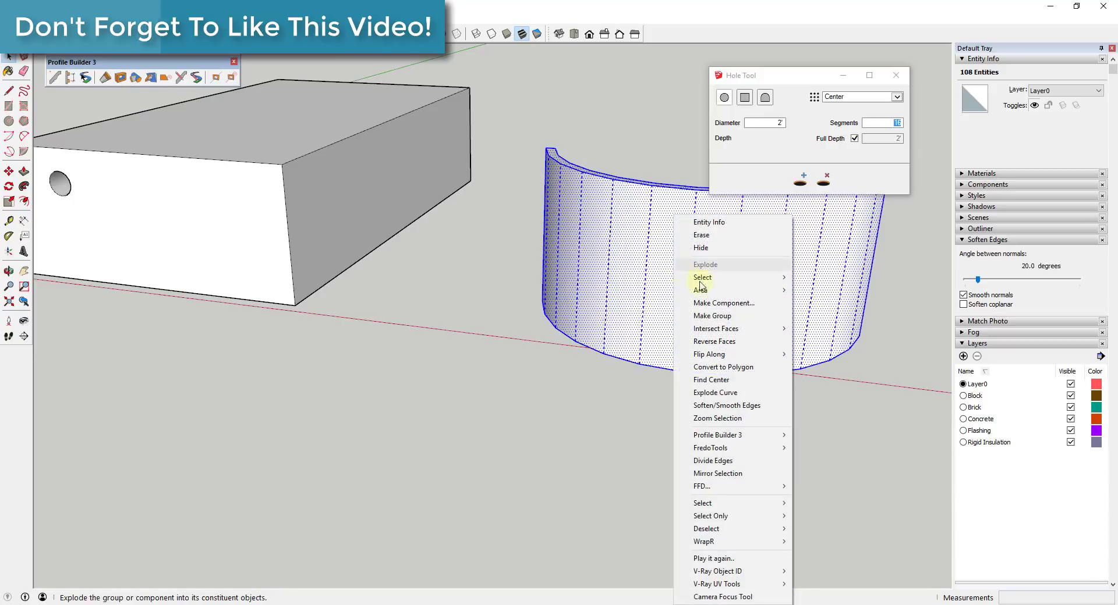
{"action": "left_click", "coordinate": [711, 316]}
Cut two full-depth circular holes, 2' in diameter, side by side through the upper part of the curved wall.
{"action": "left_click", "coordinate": [800, 177]}
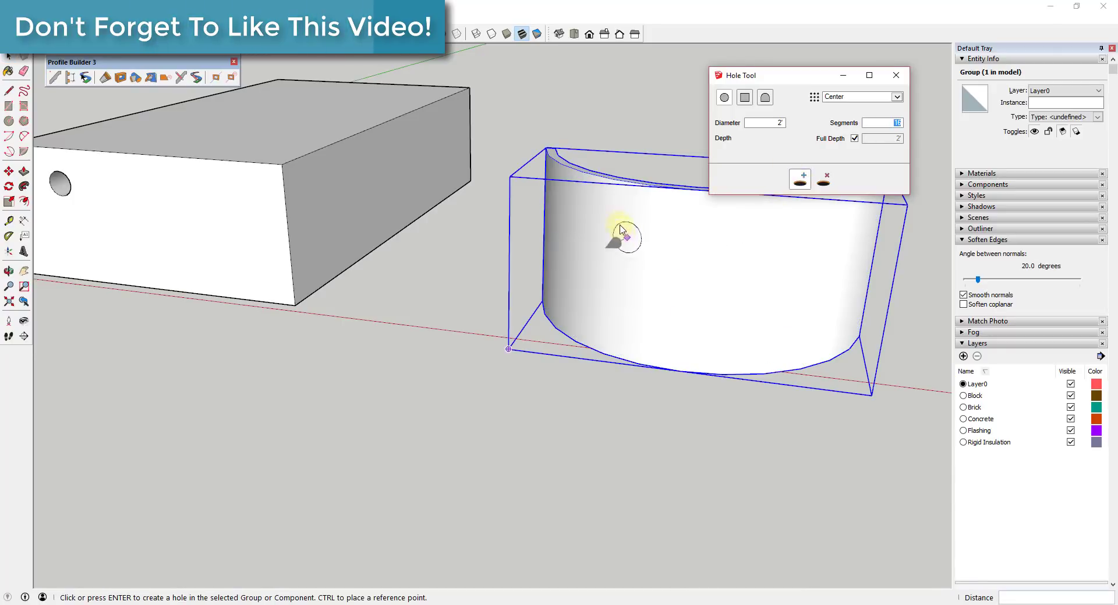
{"action": "left_click", "coordinate": [597, 216]}
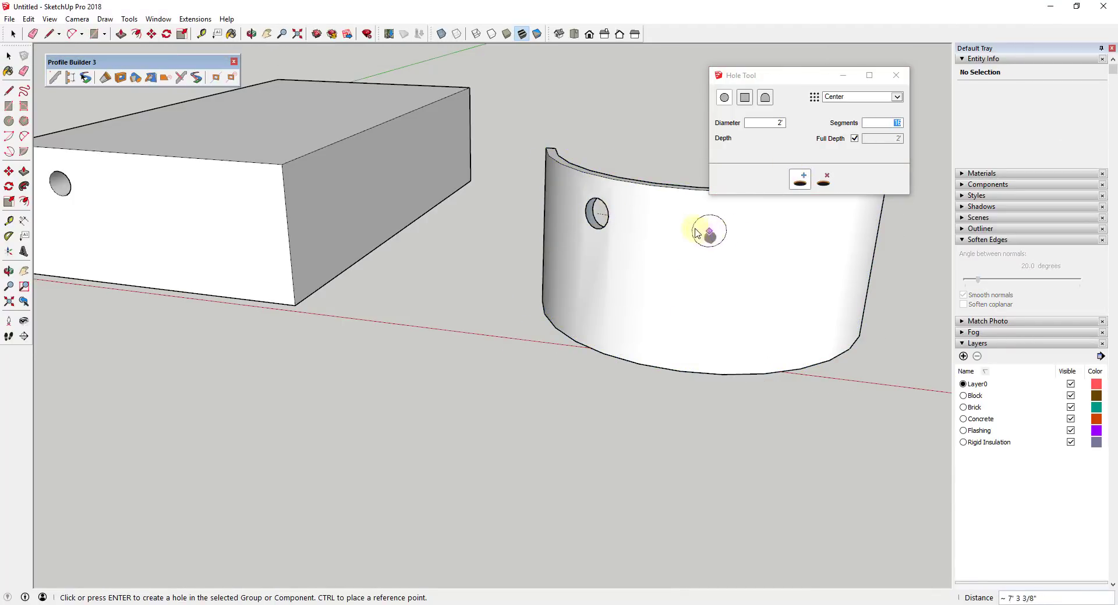
{"action": "key", "text": "space"}
{"action": "left_click", "coordinate": [691, 236]}
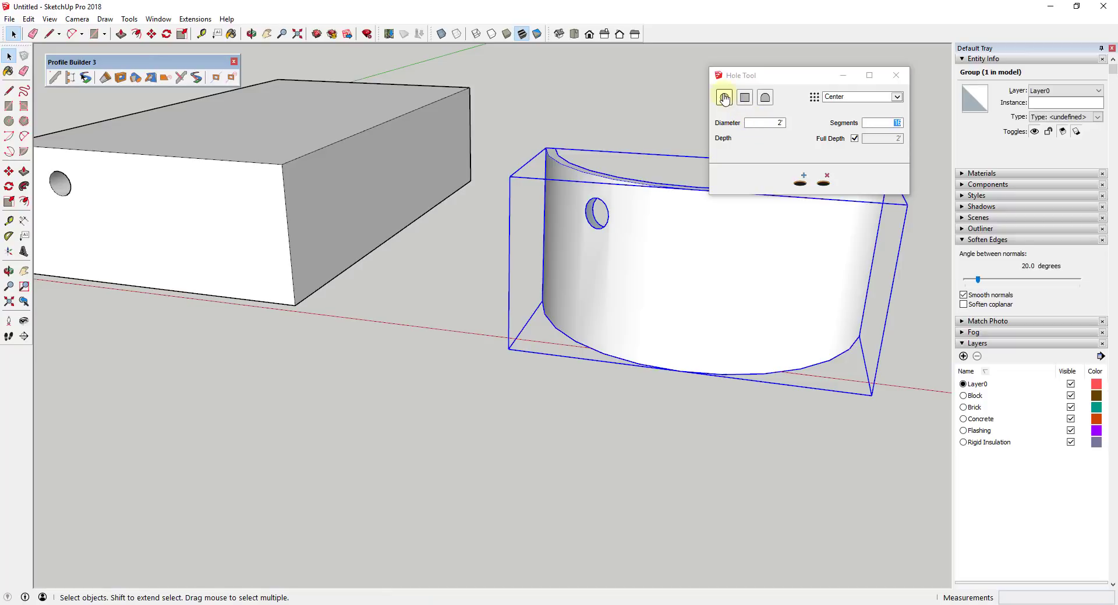
{"action": "left_click", "coordinate": [724, 99]}
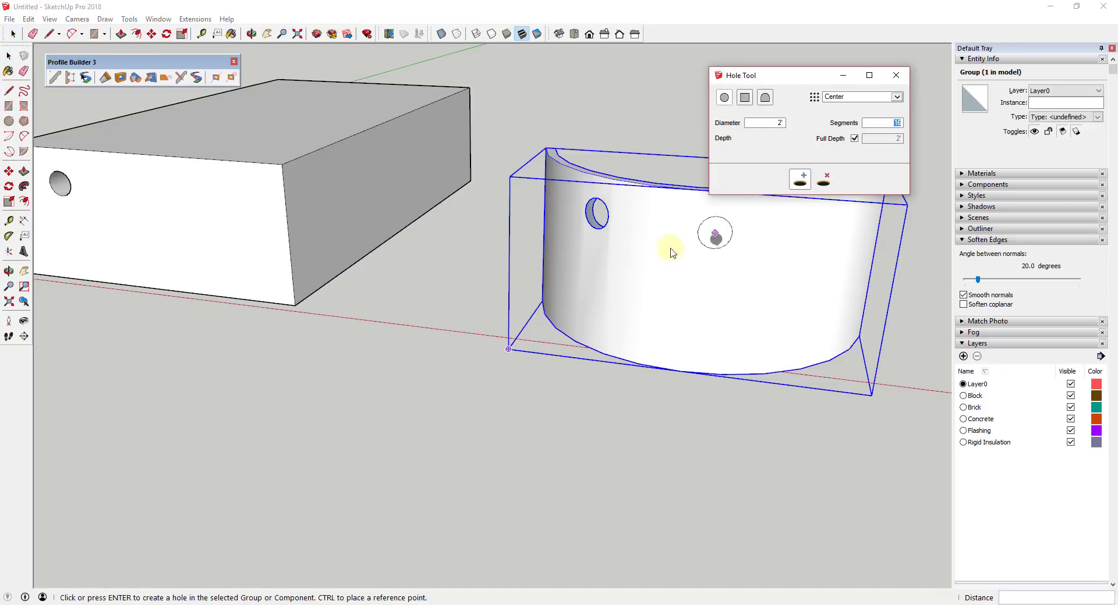
{"action": "left_click", "coordinate": [643, 229]}
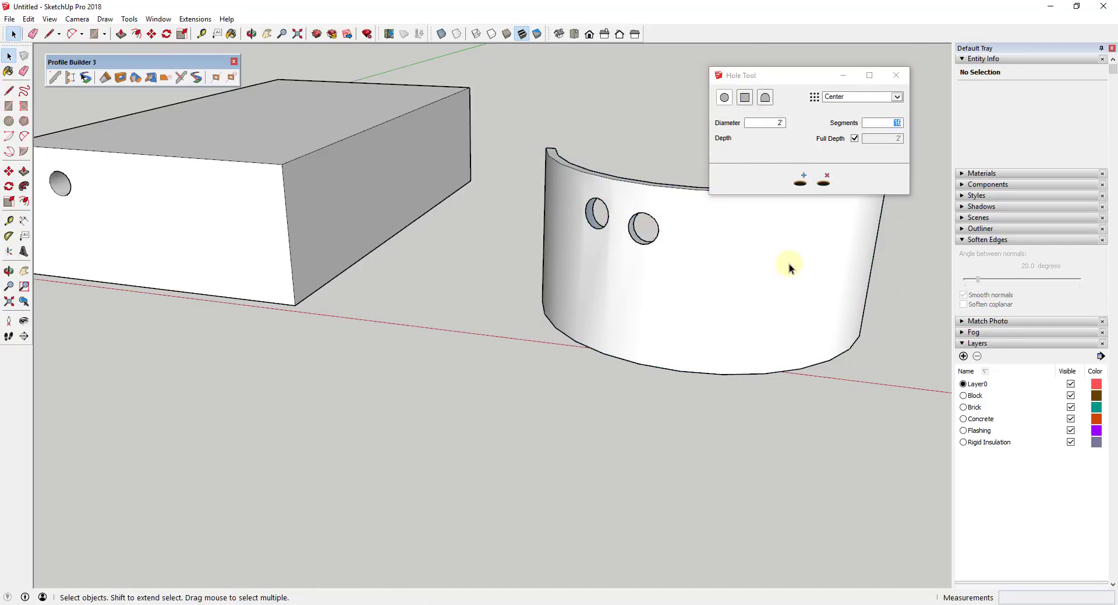
Set the Hole Tool to a full-depth rectangular hole, 3' long and 8' wide, with its insertion point at Bottom-Right.
{"action": "middle_click_drag", "start_coordinate": [788, 264], "coordinate": [860, 210]}
{"action": "left_click", "coordinate": [745, 98]}
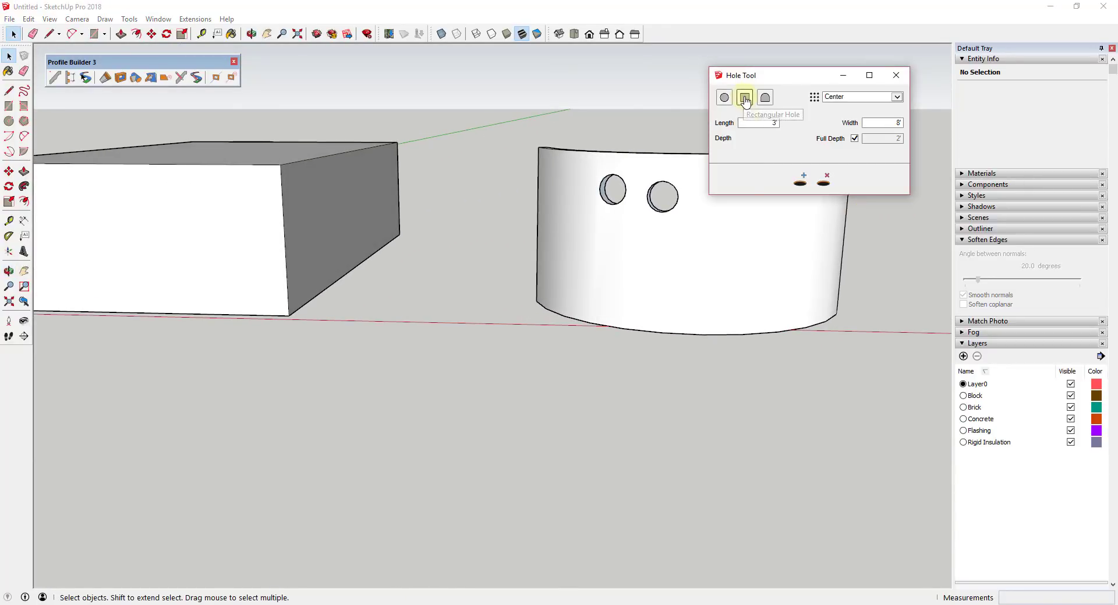
{"action": "left_click", "coordinate": [800, 181]}
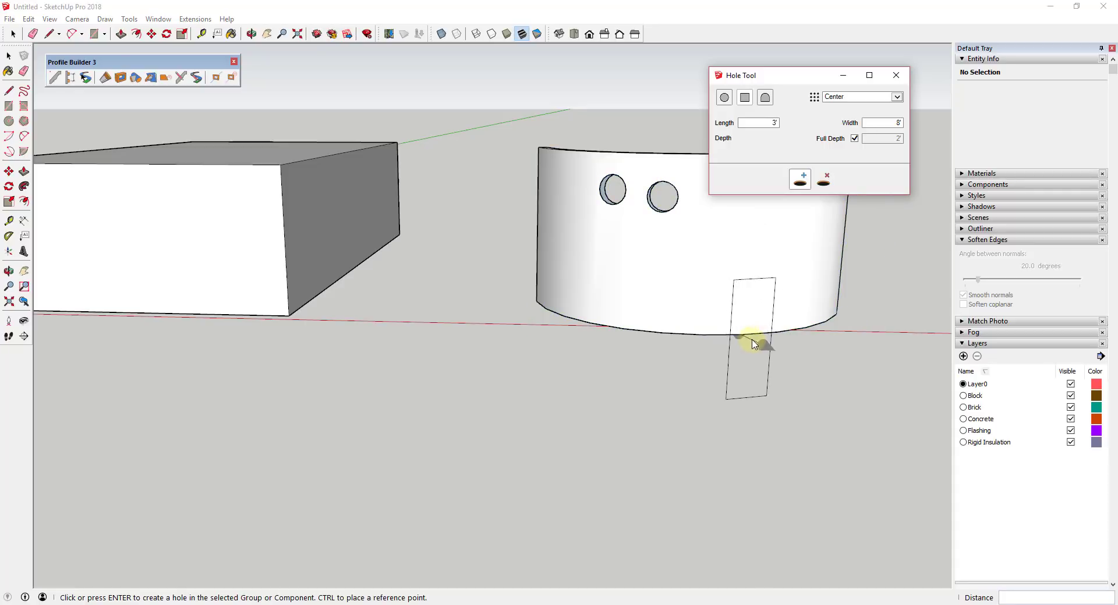
{"action": "left_click", "coordinate": [842, 101]}
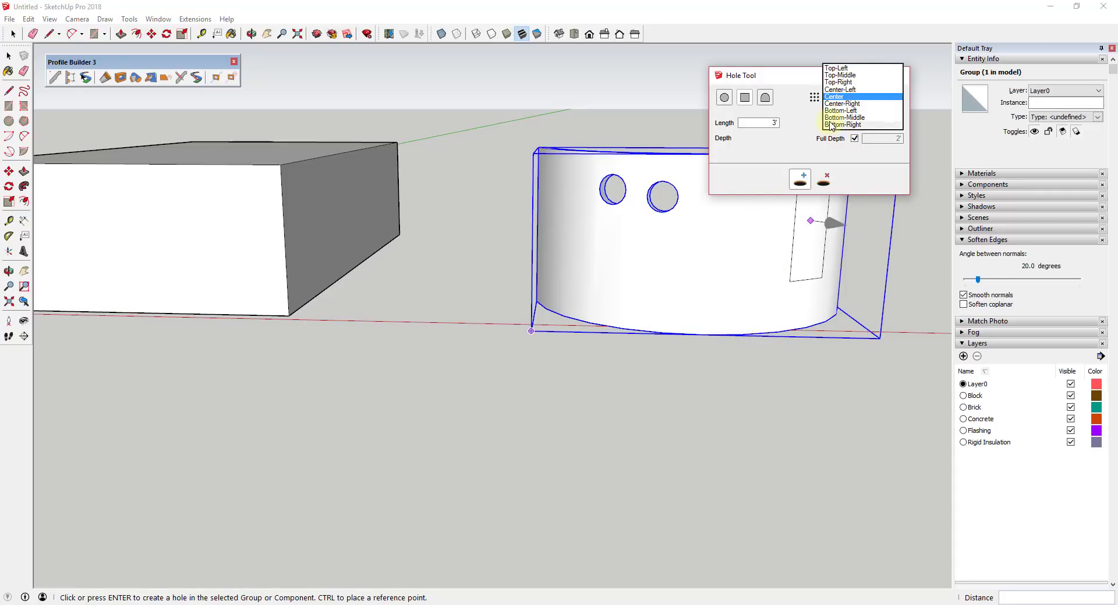
{"action": "left_click", "coordinate": [814, 97]}
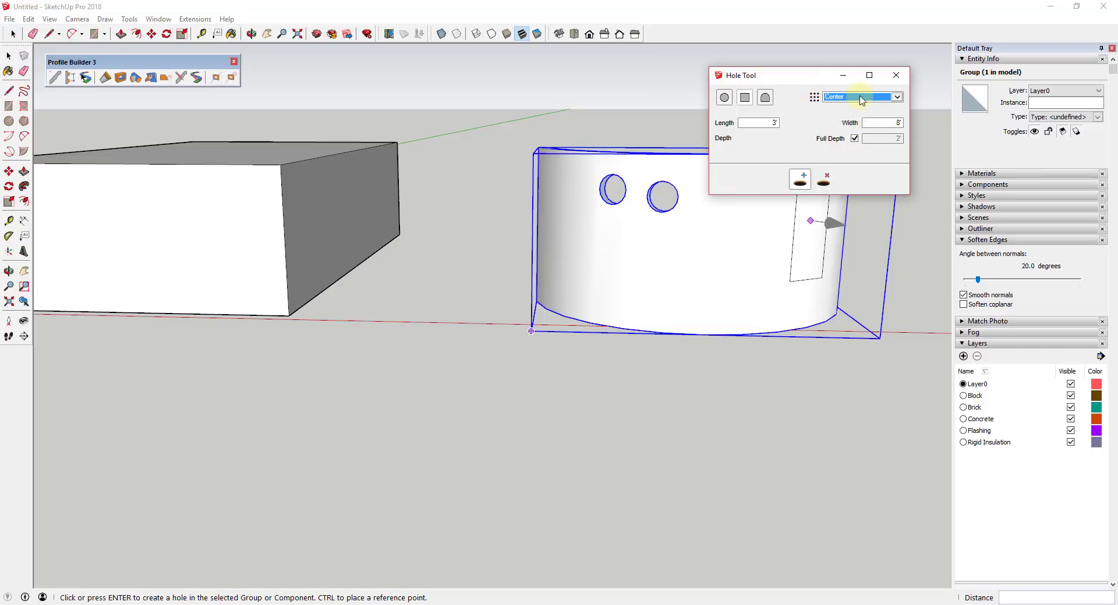
{"action": "left_click", "coordinate": [853, 97]}
{"action": "left_click", "coordinate": [847, 125]}
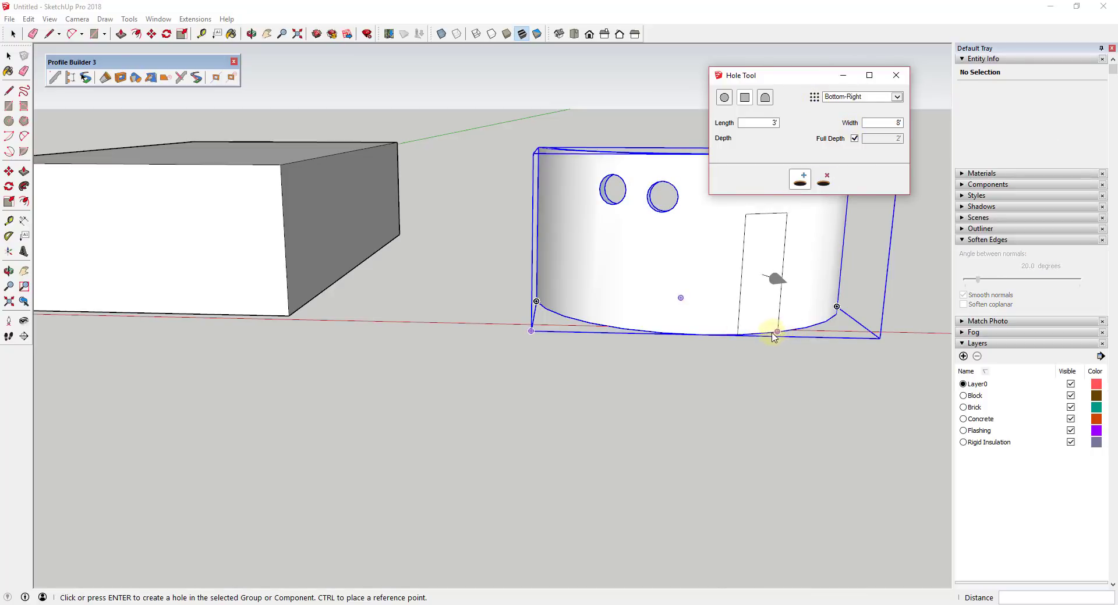
Cut the 3' by 8' rectangular hole through the curved wall near its lower edge, on the side away from the circular holes.
{"action": "middle_click_drag", "start_coordinate": [793, 326], "coordinate": [812, 386]}
{"action": "scroll", "coordinate": [813, 386], "scroll_direction": "up", "scroll_amount": 3}
{"action": "scroll", "coordinate": [812, 385], "scroll_direction": "up", "scroll_amount": 1}
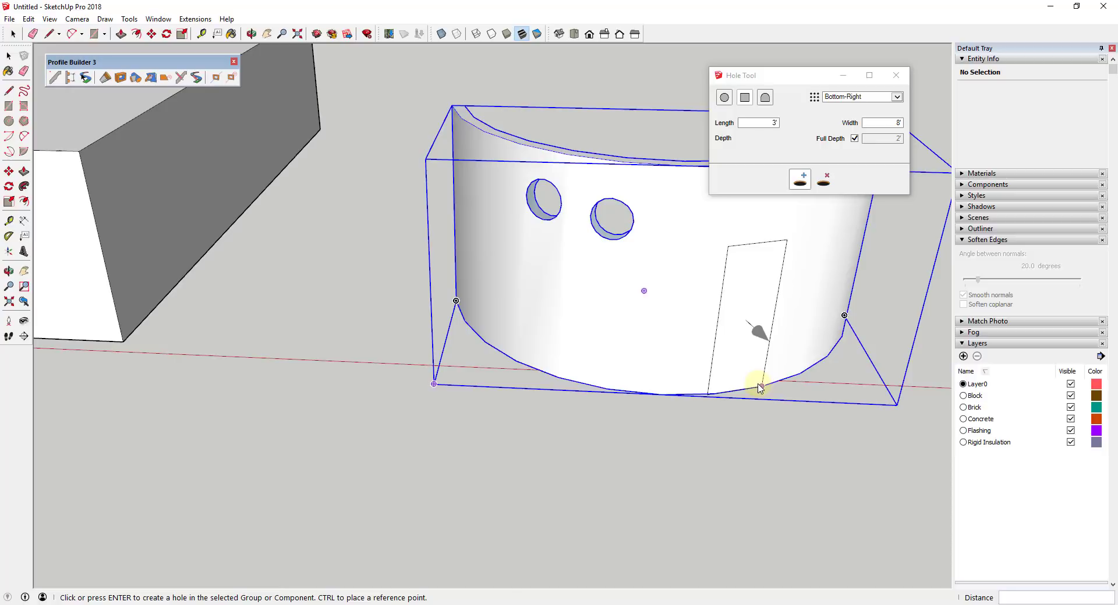
{"action": "mouse_move", "coordinate": [761, 389]}
{"action": "middle_mouse_down"}
{"action": "mouse_move", "coordinate": [769, 412]}
{"action": "mouse_move", "coordinate": [772, 402]}
{"action": "middle_mouse_up"}
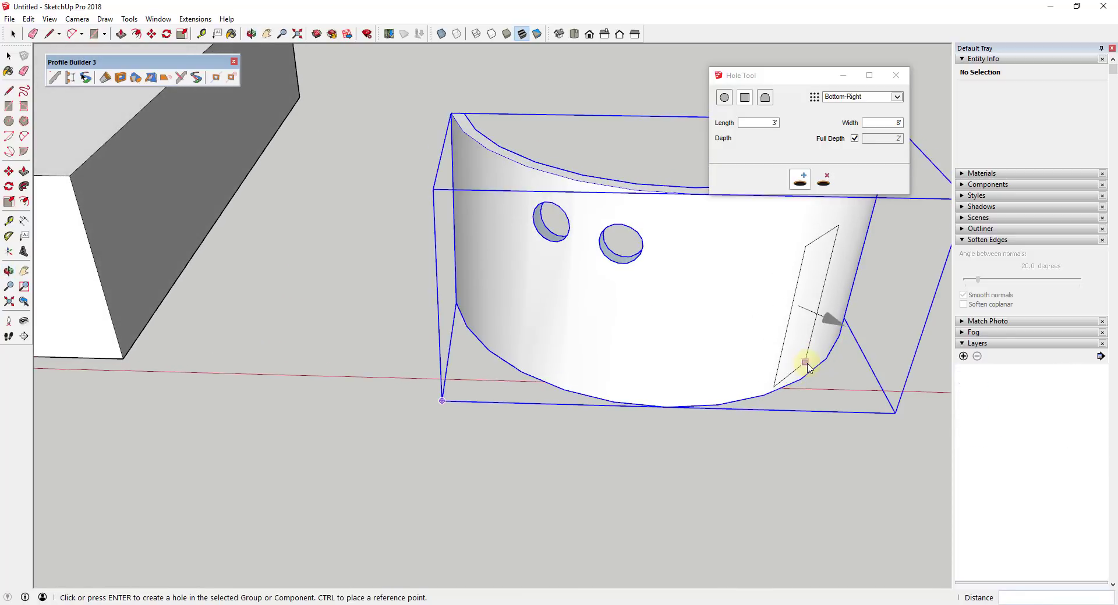
{"action": "left_click", "coordinate": [806, 363]}
{"action": "key", "text": "space"}
{"action": "middle_click_drag", "start_coordinate": [843, 362], "coordinate": [856, 292]}
{"action": "left_click", "coordinate": [825, 282]}
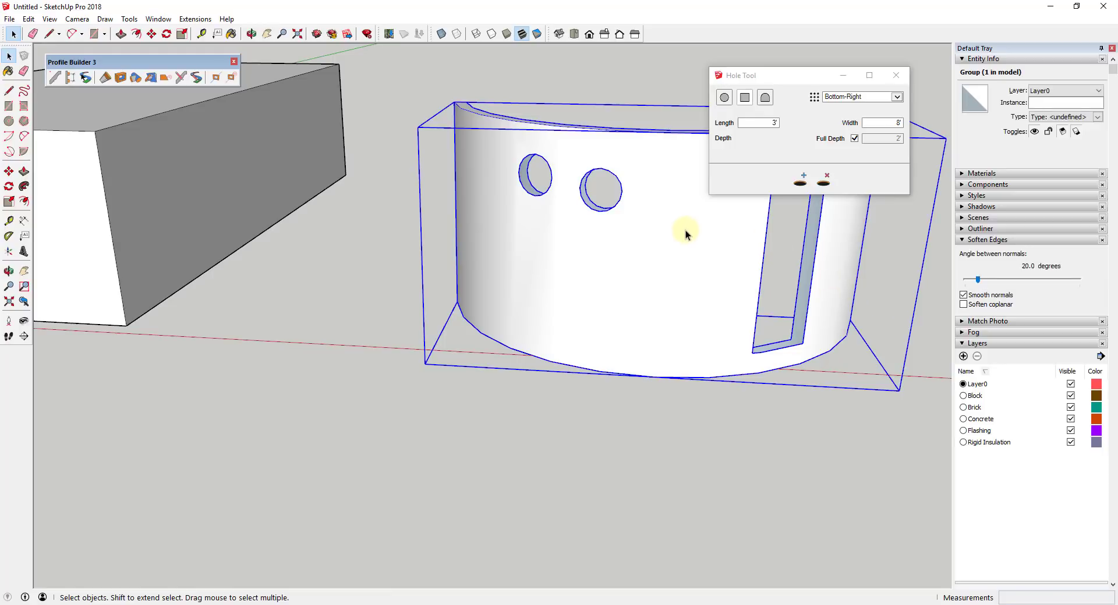
Draw a ground circle about 8' 5" in radius beyond the curved wall, plus a smaller vertical circle on the same center.
{"action": "scroll", "coordinate": [781, 291], "scroll_direction": "down", "scroll_amount": 8}
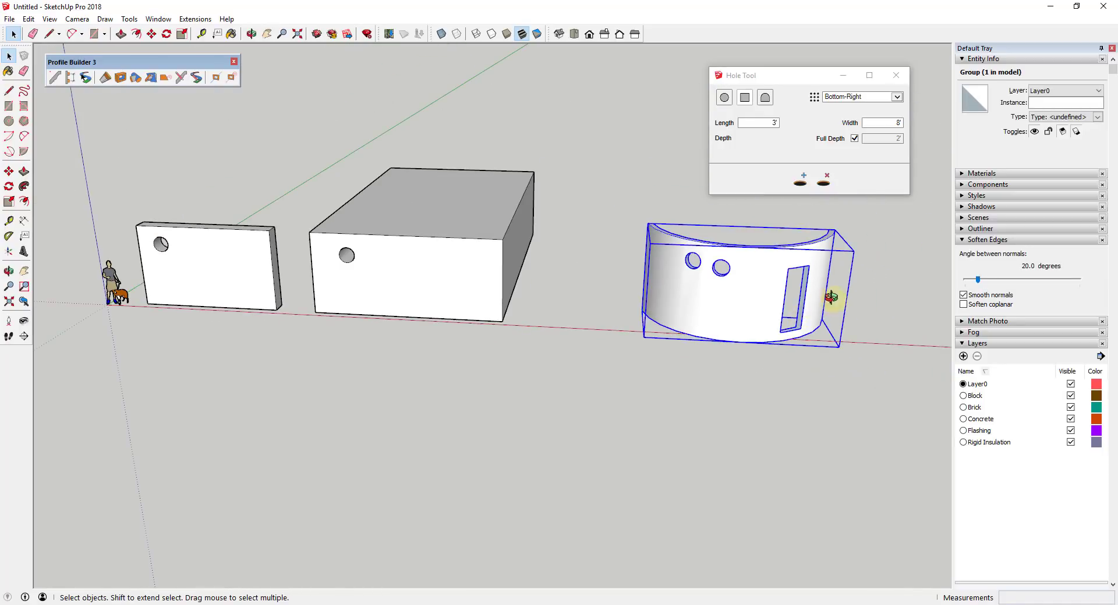
{"action": "middle_click_drag", "start_coordinate": [831, 295], "coordinate": [801, 277]}
{"action": "scroll", "coordinate": [765, 274], "scroll_direction": "down", "scroll_amount": 3}
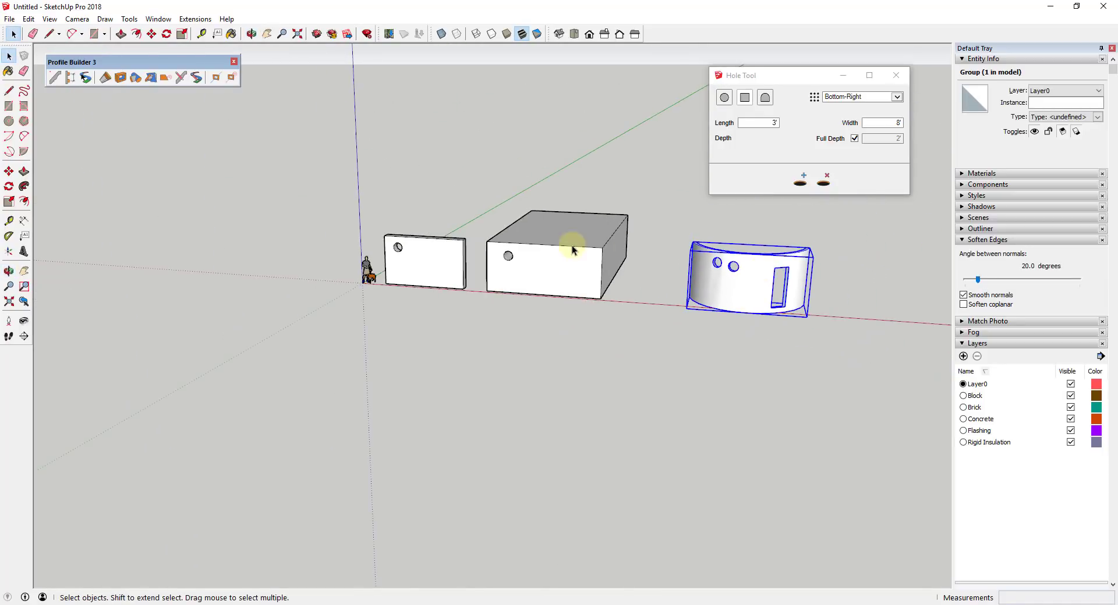
{"action": "scroll", "coordinate": [572, 242], "scroll_direction": "down", "scroll_amount": 2}
{"action": "key", "text": "c"}
{"action": "left_click", "coordinate": [751, 287]}
{"action": "left_click", "coordinate": [787, 289]}
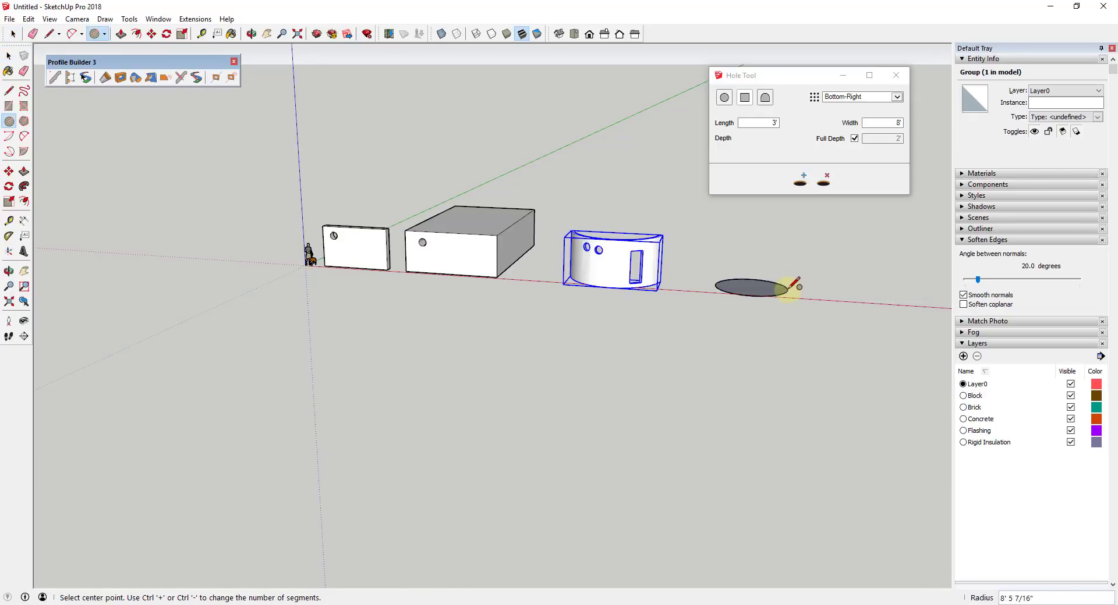
{"action": "left_click", "coordinate": [751, 287]}
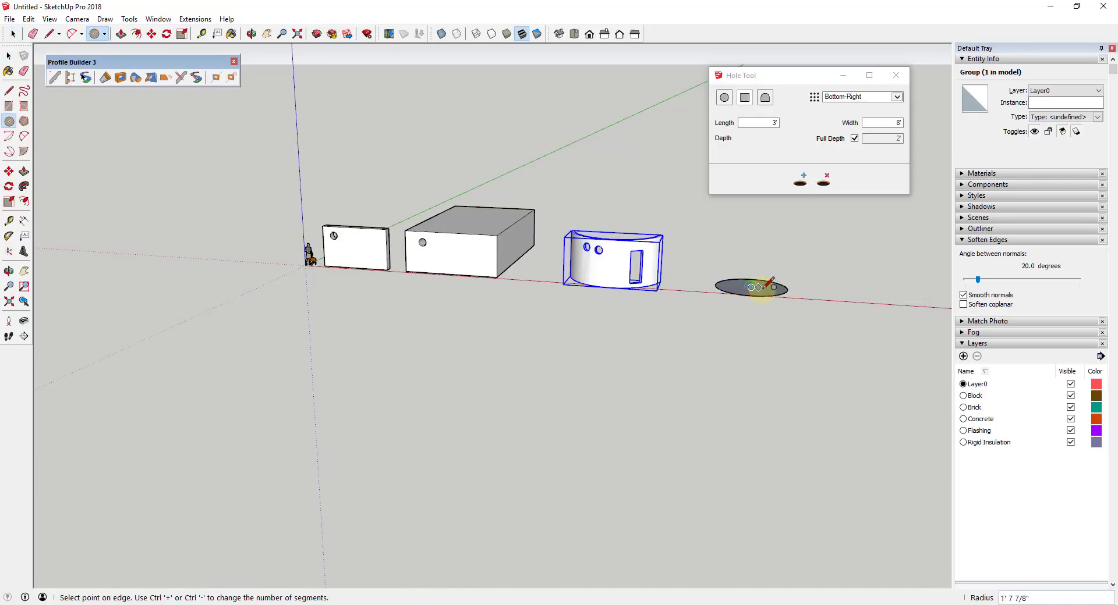
{"action": "left_click", "coordinate": [768, 287]}
Use Follow Me to sweep the vertical circle around the ground circle into a sphere and make it a group.
{"action": "key", "text": "space"}
{"action": "left_click", "coordinate": [751, 282]}
{"action": "left_click", "coordinate": [25, 186]}
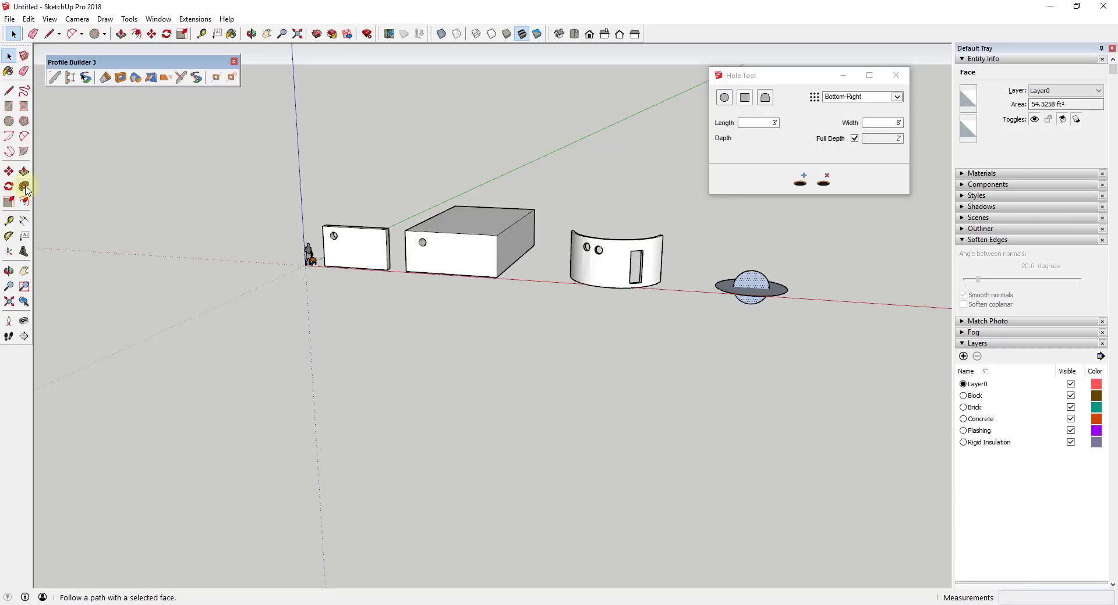
{"action": "left_click", "coordinate": [729, 284]}
{"action": "key", "text": "space"}
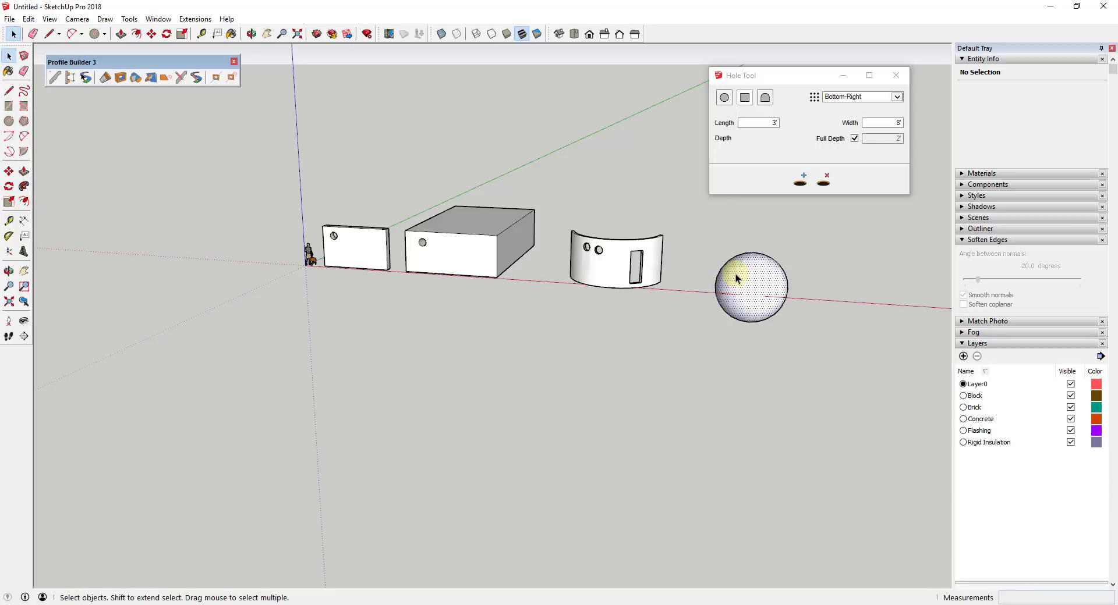
{"action": "triple_click", "coordinate": [735, 273]}
{"action": "right_click", "coordinate": [735, 273]}
{"action": "left_click", "coordinate": [789, 355]}
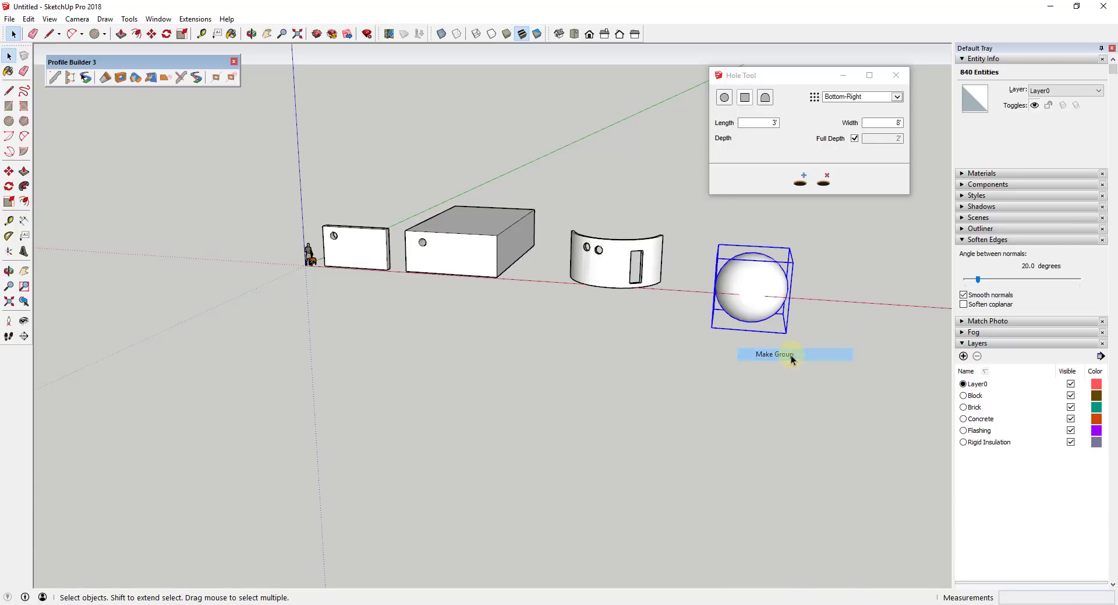
Try a full-depth 3' by 8' rectangular hole in the sphere, inspect the cut, and undo it.
{"action": "left_click", "coordinate": [744, 98]}
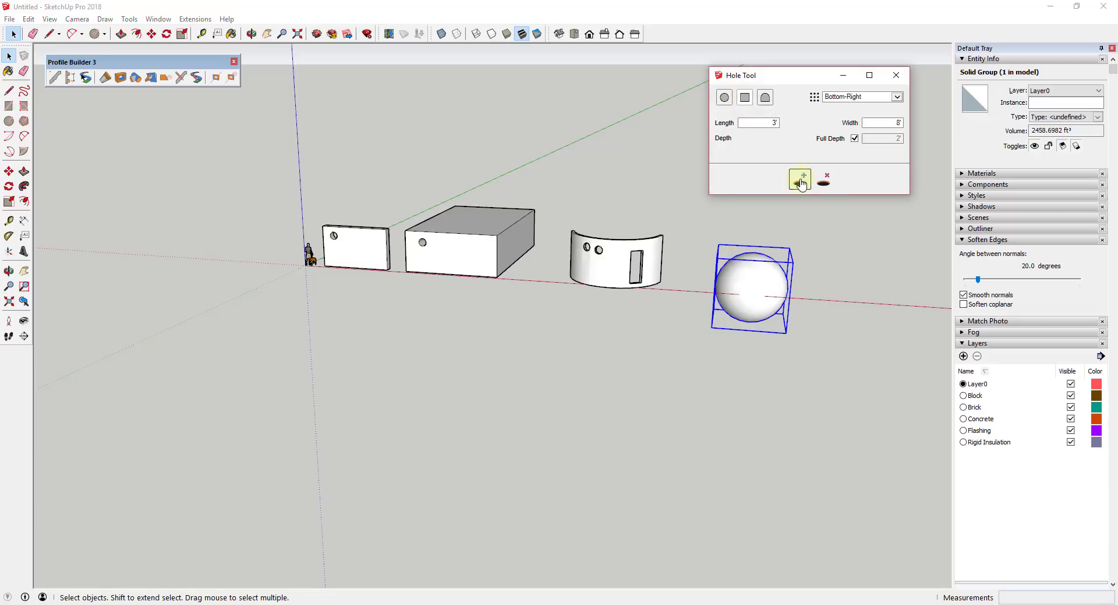
{"action": "left_click", "coordinate": [801, 179]}
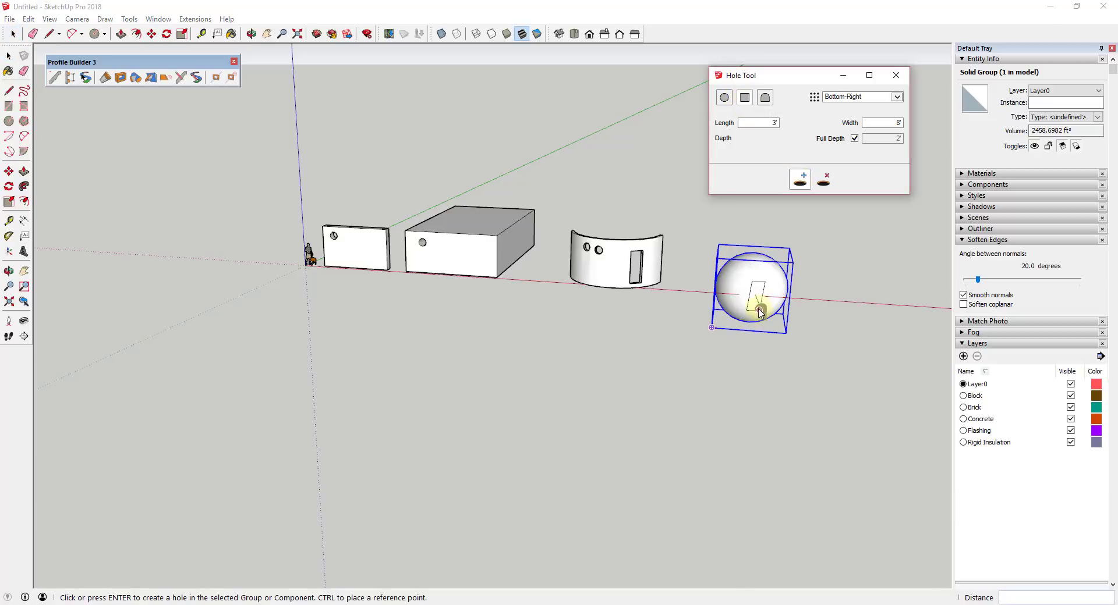
{"action": "left_click", "coordinate": [759, 305]}
{"action": "scroll", "coordinate": [760, 304], "scroll_direction": "up", "scroll_amount": 1}
{"action": "scroll", "coordinate": [759, 306], "scroll_direction": "up", "scroll_amount": 2}
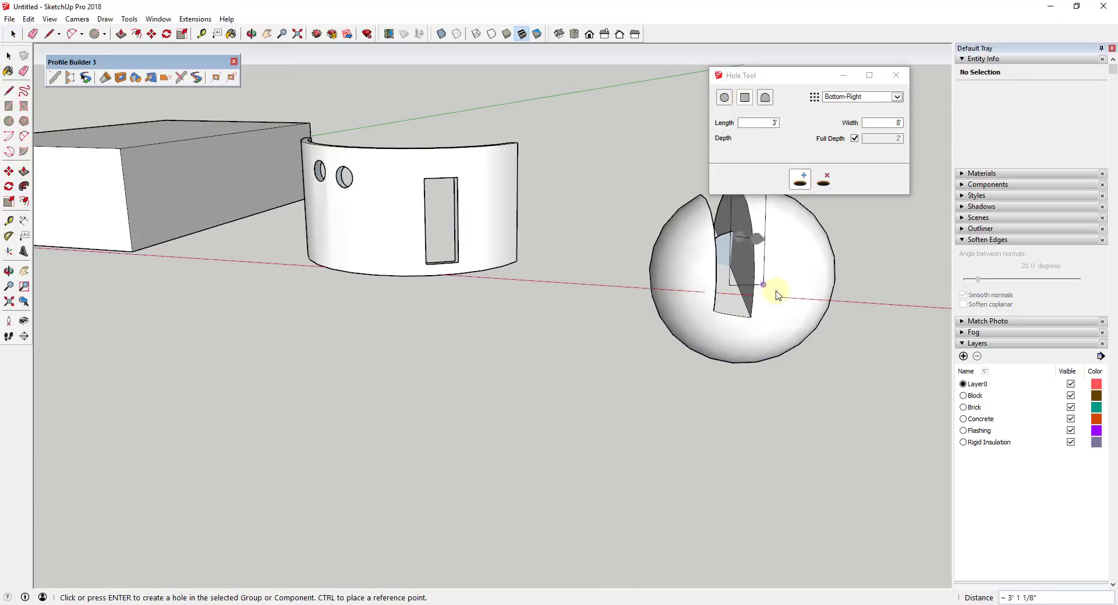
{"action": "middle_click_drag", "start_coordinate": [786, 327], "coordinate": [729, 244]}
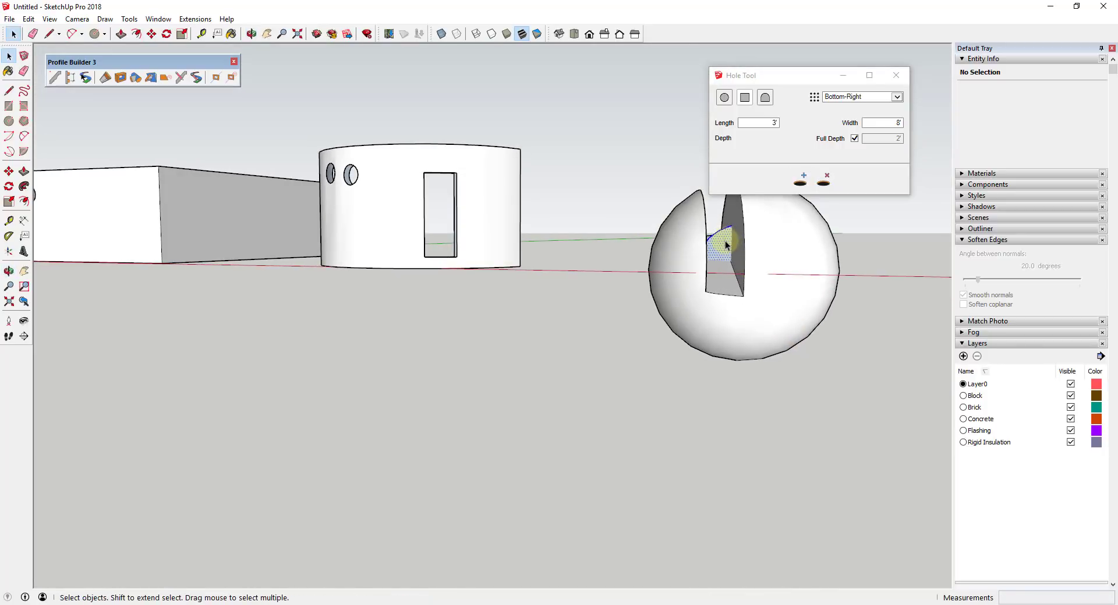
{"action": "left_click", "coordinate": [727, 244]}
{"action": "middle_click_drag", "start_coordinate": [749, 280], "coordinate": [760, 331]}
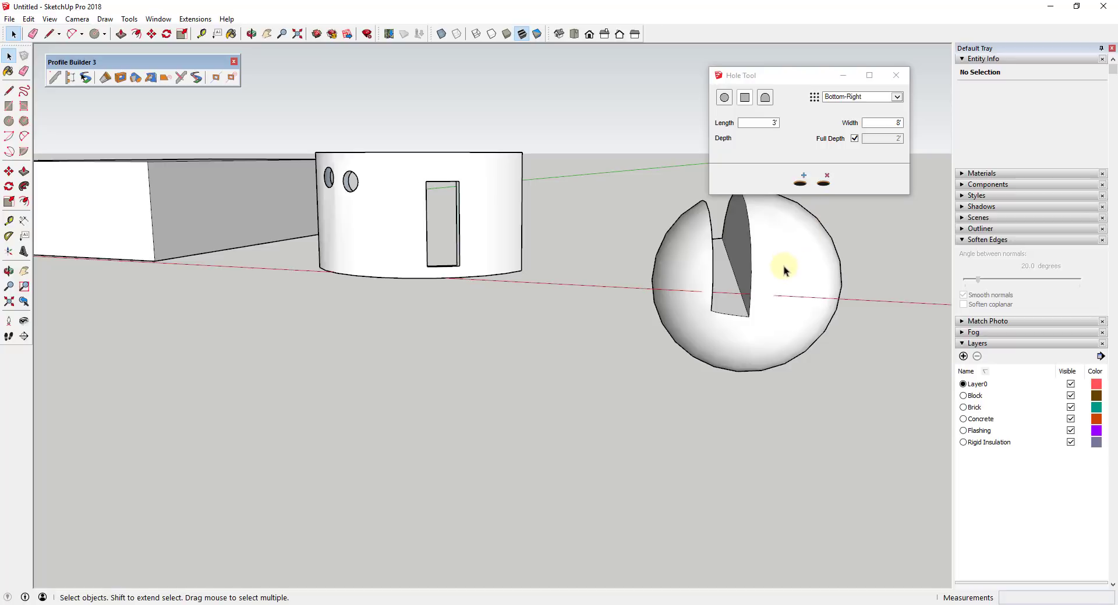
{"action": "scroll", "coordinate": [806, 286], "scroll_direction": "down", "scroll_amount": 4}
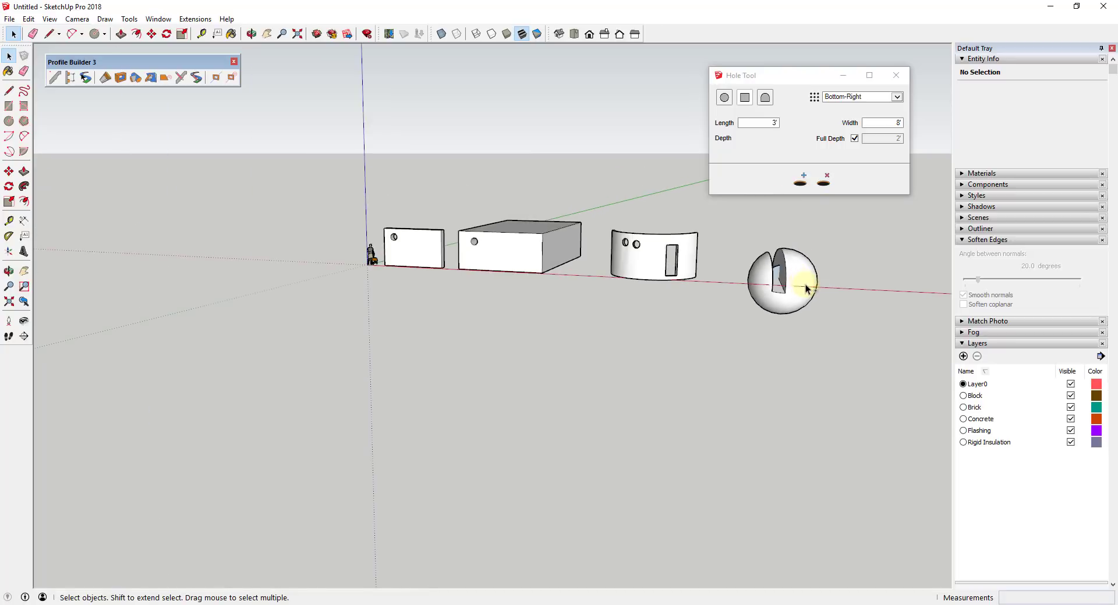
{"action": "key", "text": "ctrl+z"}
Move the sphere further out along the red axis and erase the leftover circle at its original position.
{"action": "left_click", "coordinate": [779, 288]}
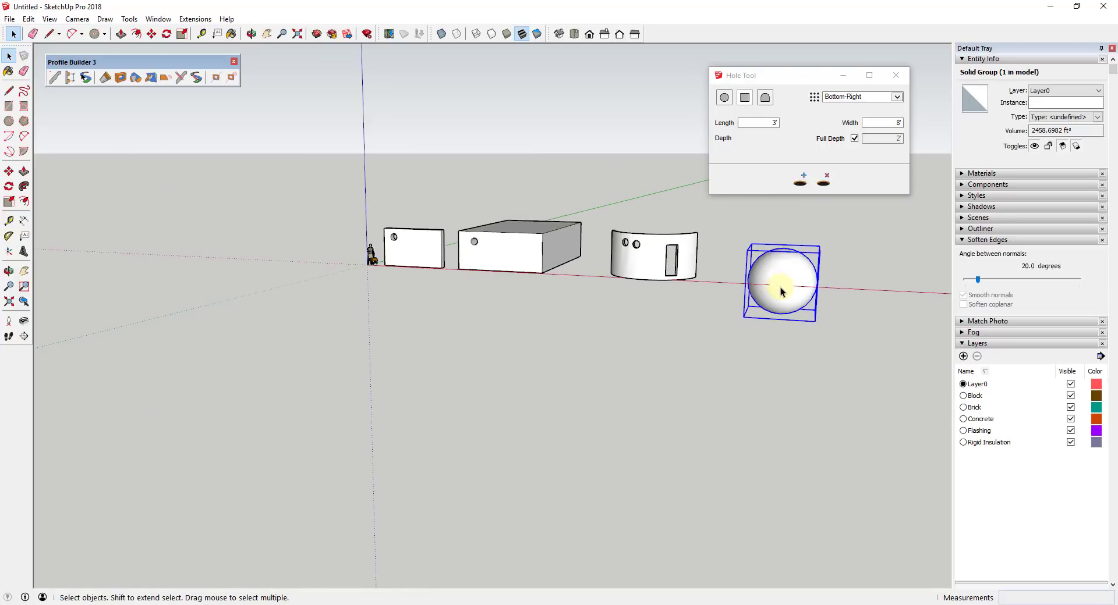
{"action": "key", "text": "m"}
{"action": "left_click", "coordinate": [780, 291]}
{"action": "left_click", "coordinate": [852, 301]}
{"action": "key", "text": "space"}
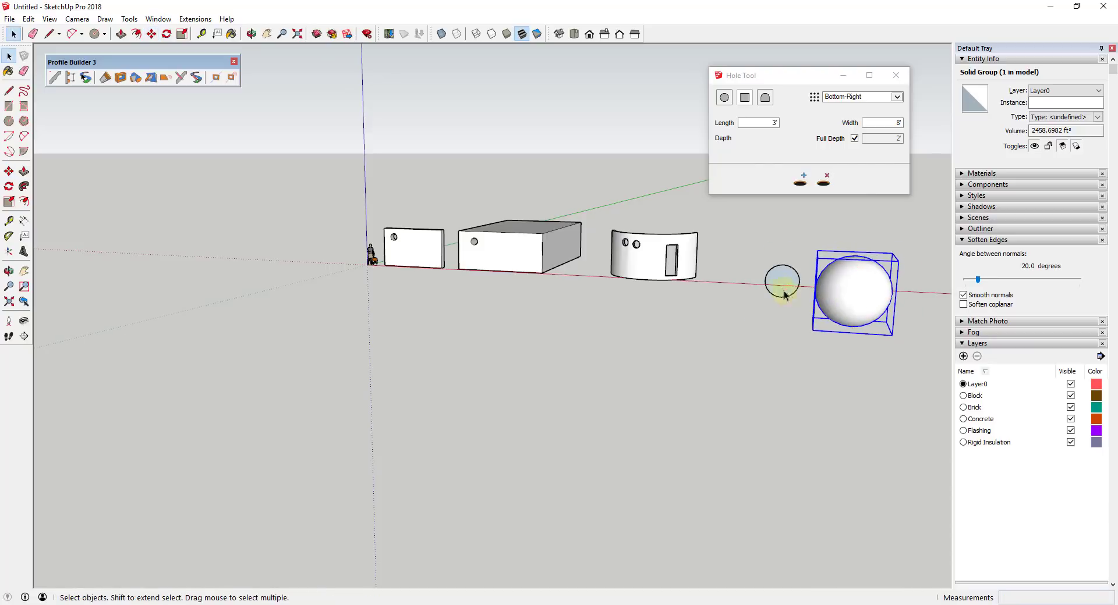
{"action": "key", "text": "e"}
{"action": "key", "text": "space"}
{"action": "left_click", "coordinate": [864, 298]}
Cut a full-depth 3' by 8' rectangular doorway through the front of the thick box at its bottom edge.
{"action": "scroll", "coordinate": [712, 227], "scroll_direction": "up", "scroll_amount": 5}
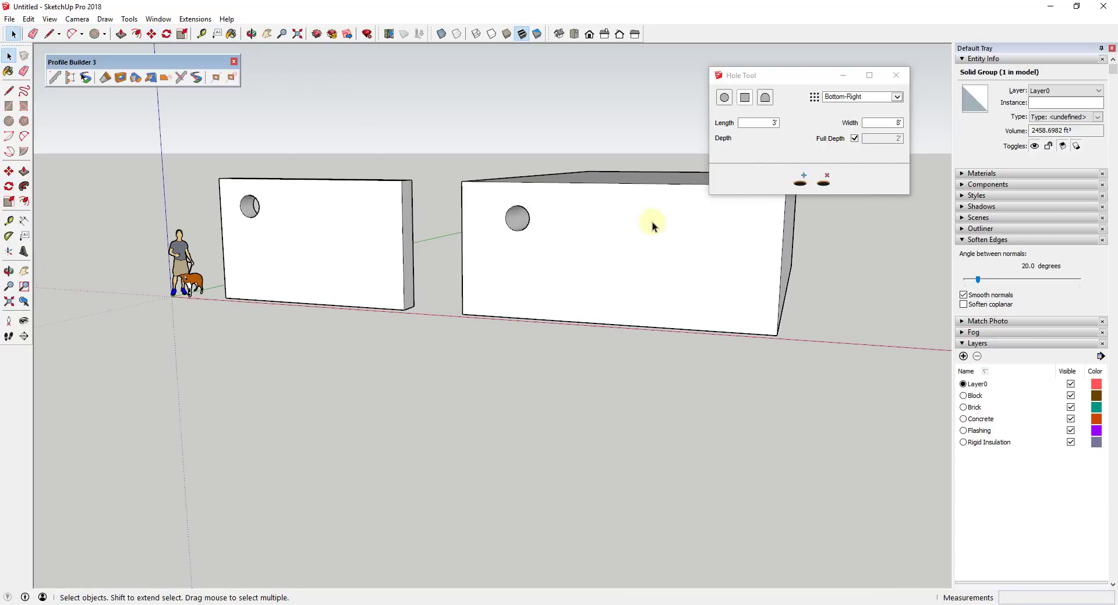
{"action": "middle_click", "coordinate": [609, 241]}
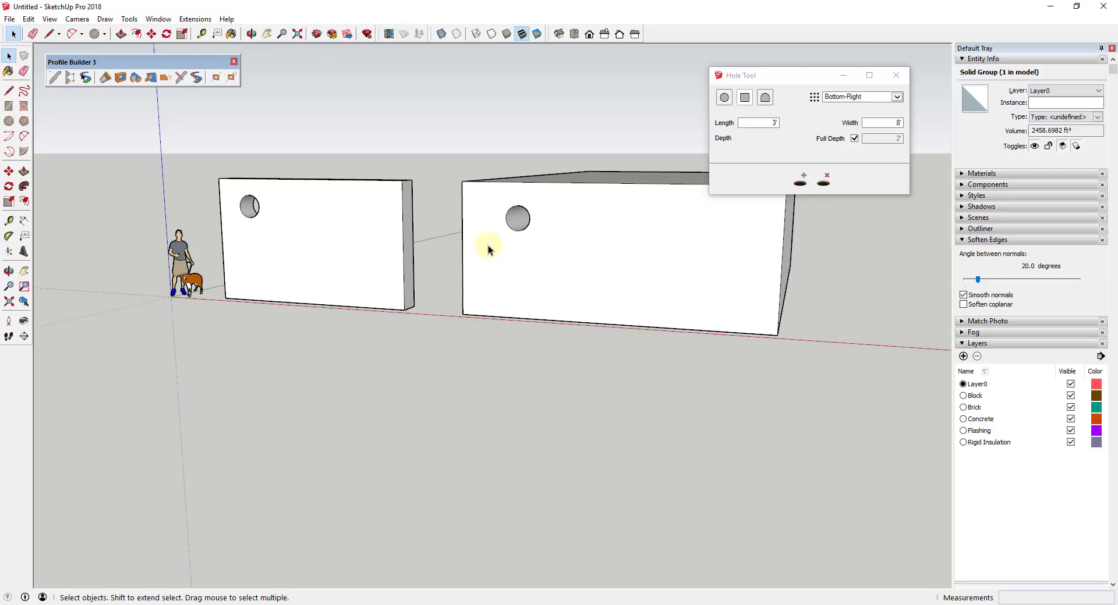
{"action": "left_click", "coordinate": [846, 330]}
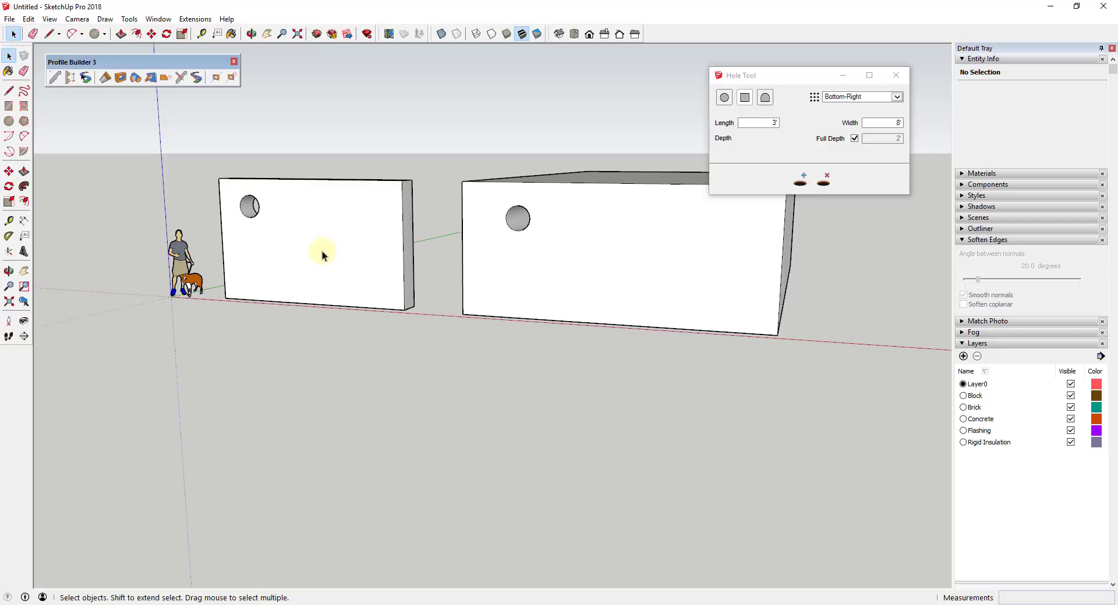
{"action": "left_click", "coordinate": [659, 285]}
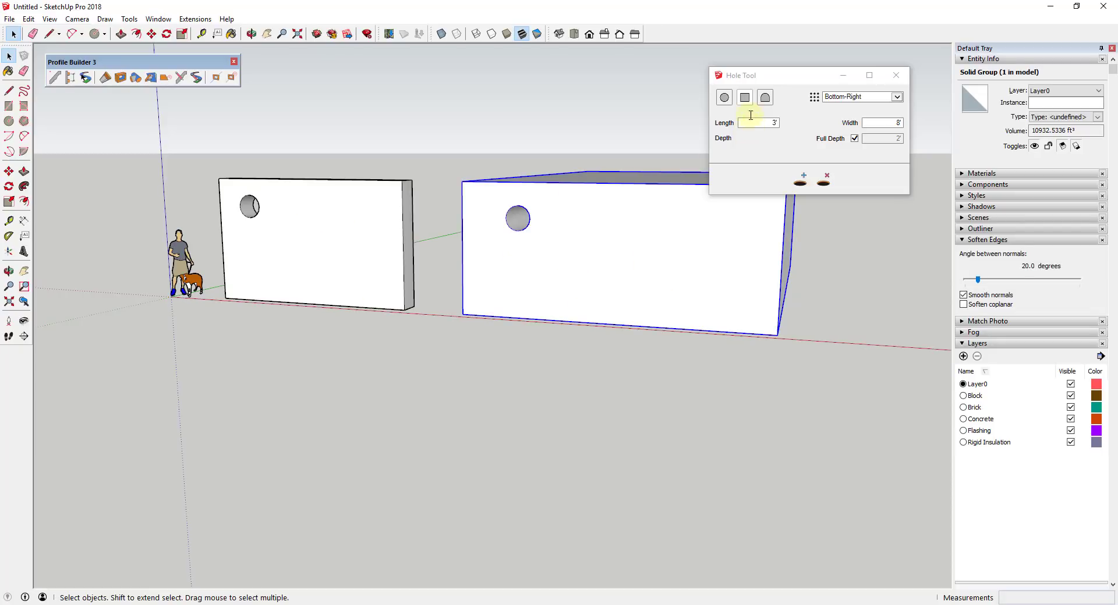
{"action": "left_click", "coordinate": [745, 98]}
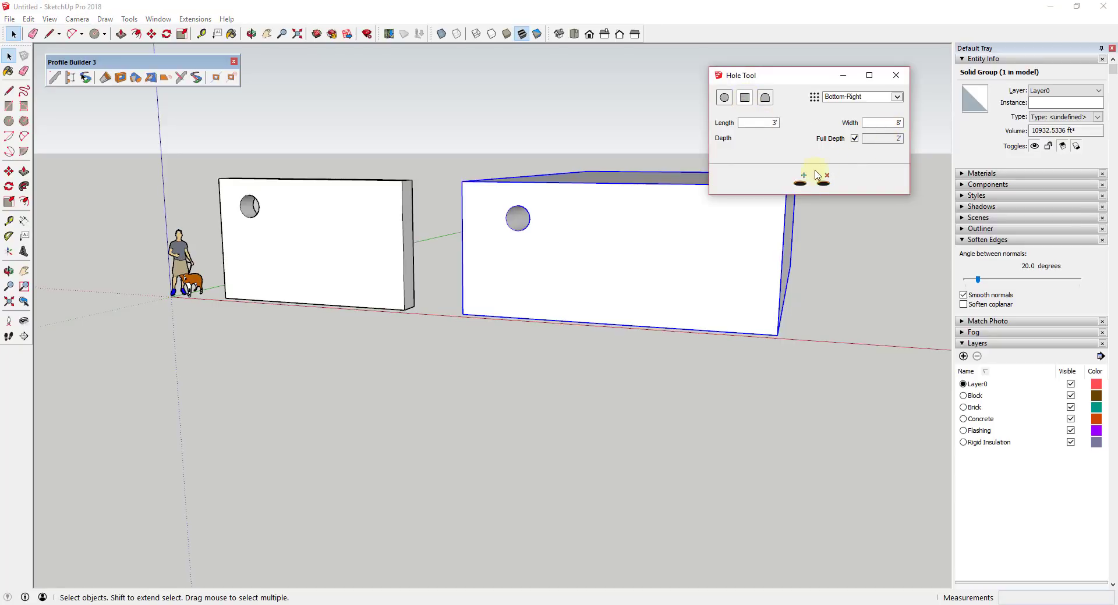
{"action": "left_click", "coordinate": [798, 186]}
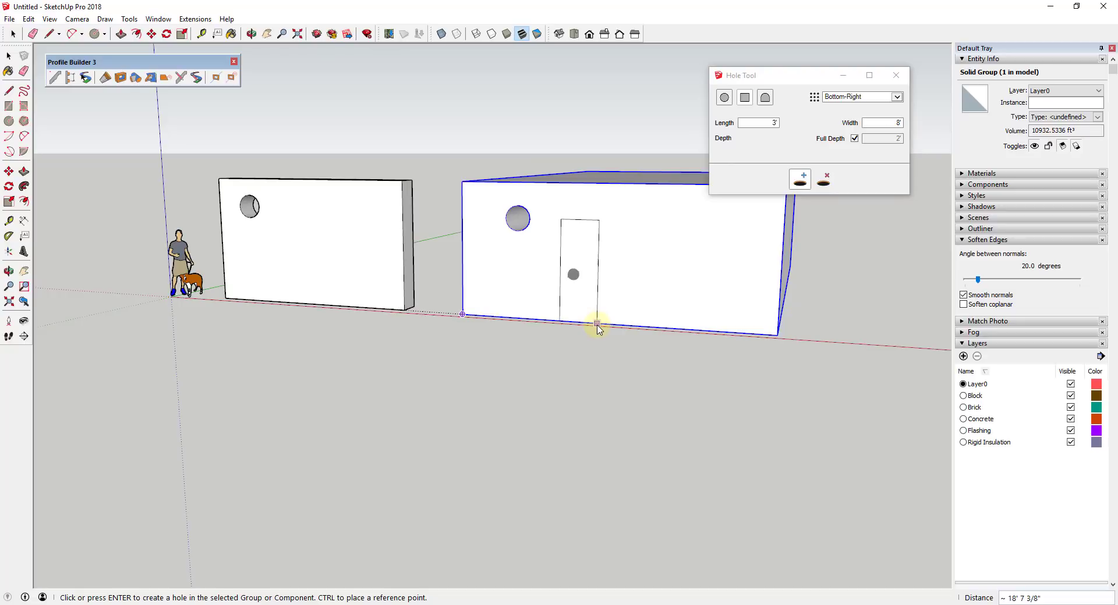
{"action": "left_click", "coordinate": [597, 328]}
{"action": "middle_click_drag", "start_coordinate": [601, 304], "coordinate": [687, 252]}
Cut a matching 3' by 8' rectangular doorway through the thin straight wall at its bottom edge.
{"action": "left_click", "coordinate": [342, 265]}
{"action": "left_click", "coordinate": [799, 180]}
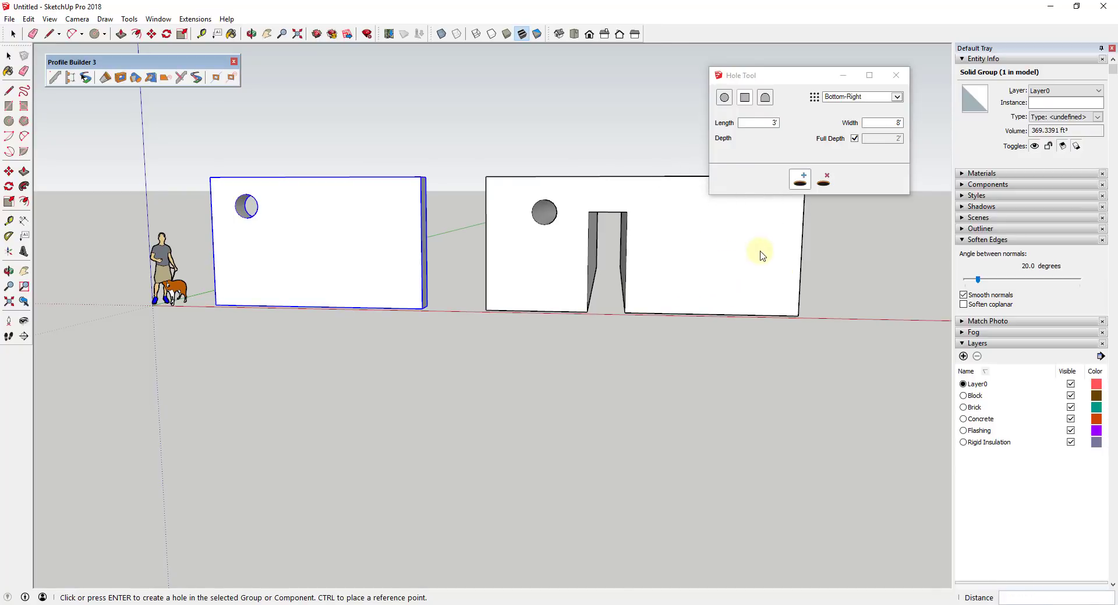
{"action": "left_click", "coordinate": [346, 307]}
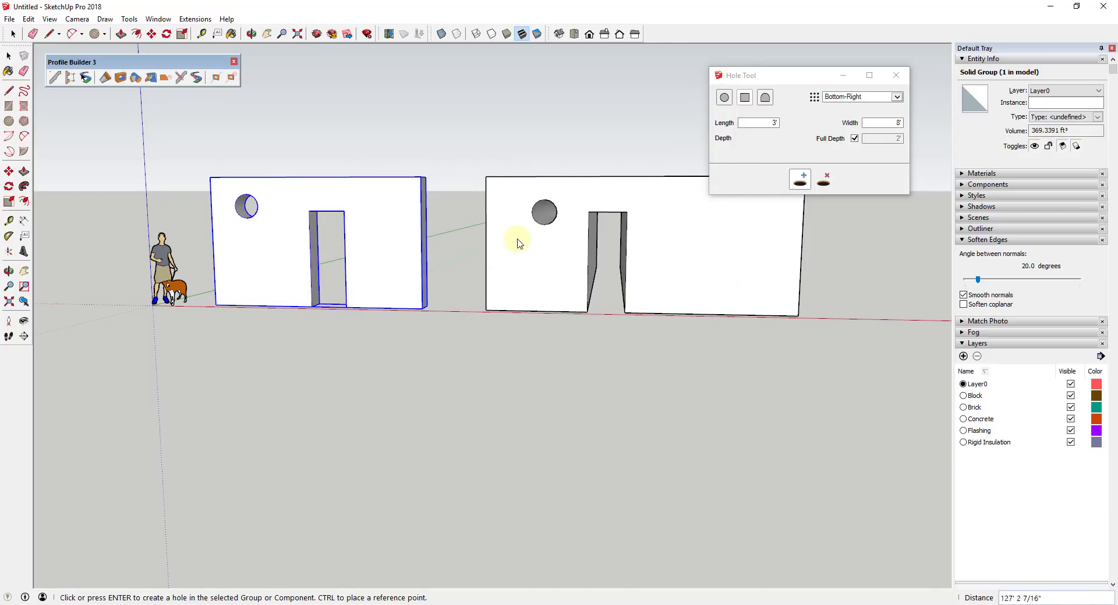
Cut a full-depth 3' by 8' rectangular hole down through the top face of the thick box, behind the doorway.
{"action": "middle_click_drag", "start_coordinate": [520, 243], "coordinate": [501, 309]}
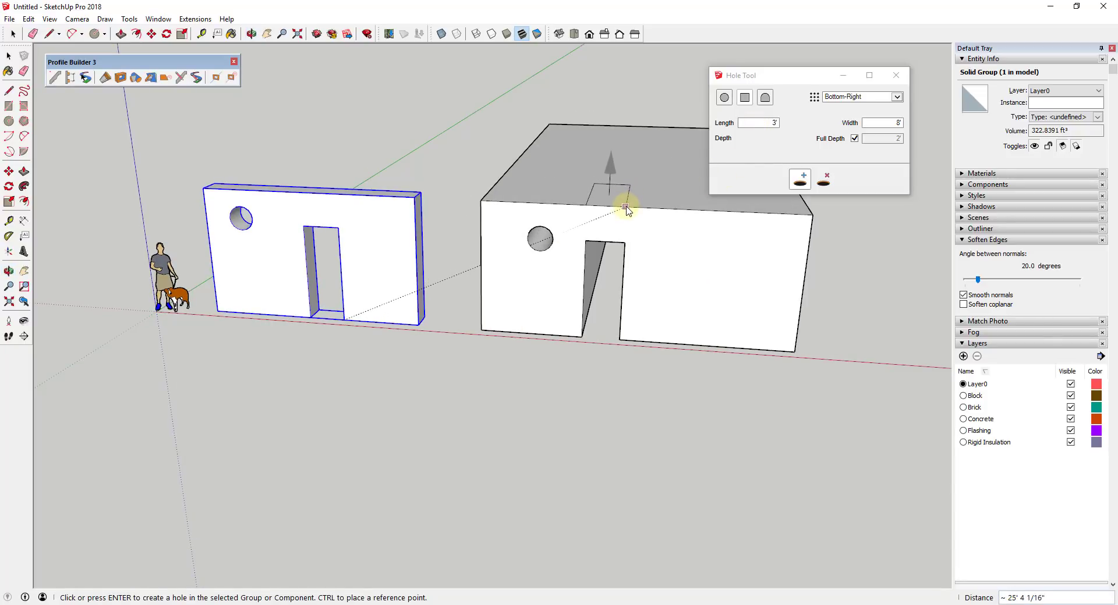
{"action": "left_click", "coordinate": [632, 185]}
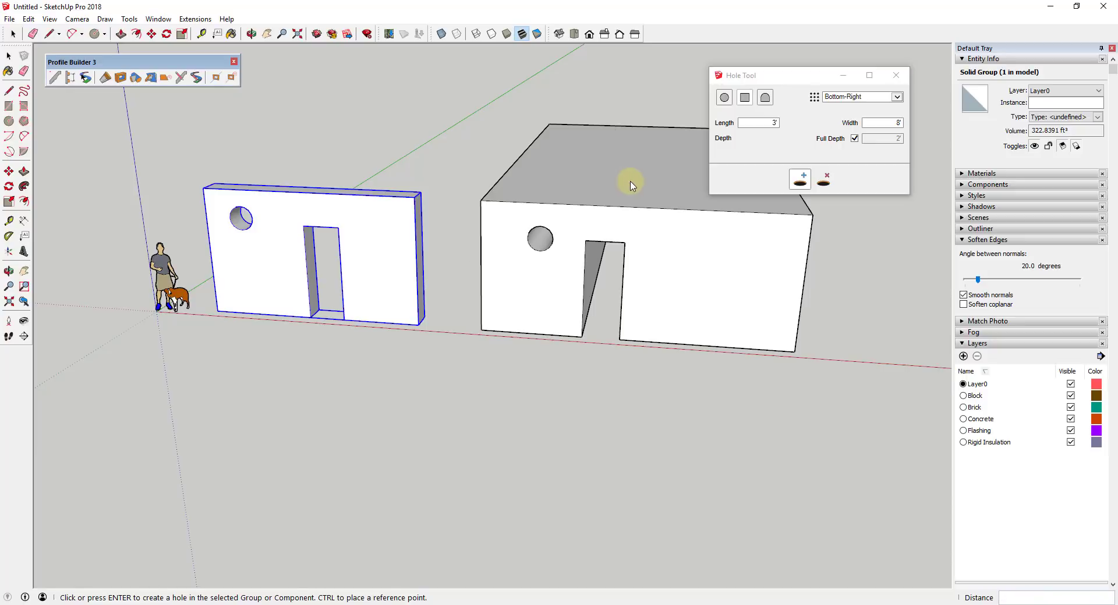
{"action": "key", "text": "space"}
{"action": "left_click", "coordinate": [644, 179]}
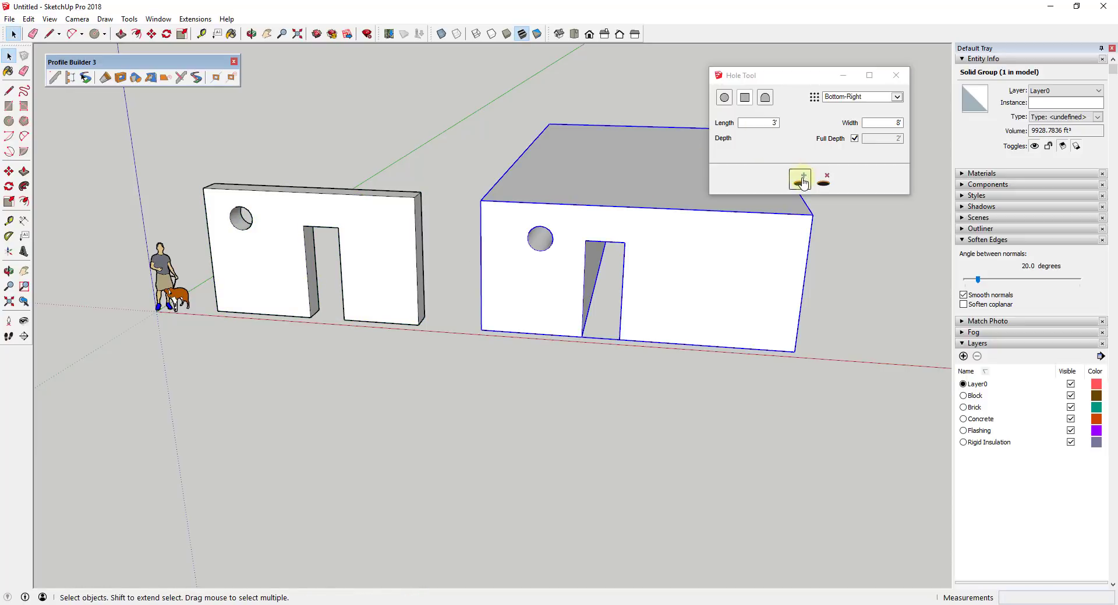
{"action": "left_click", "coordinate": [803, 181]}
{"action": "middle_click", "coordinate": [623, 172]}
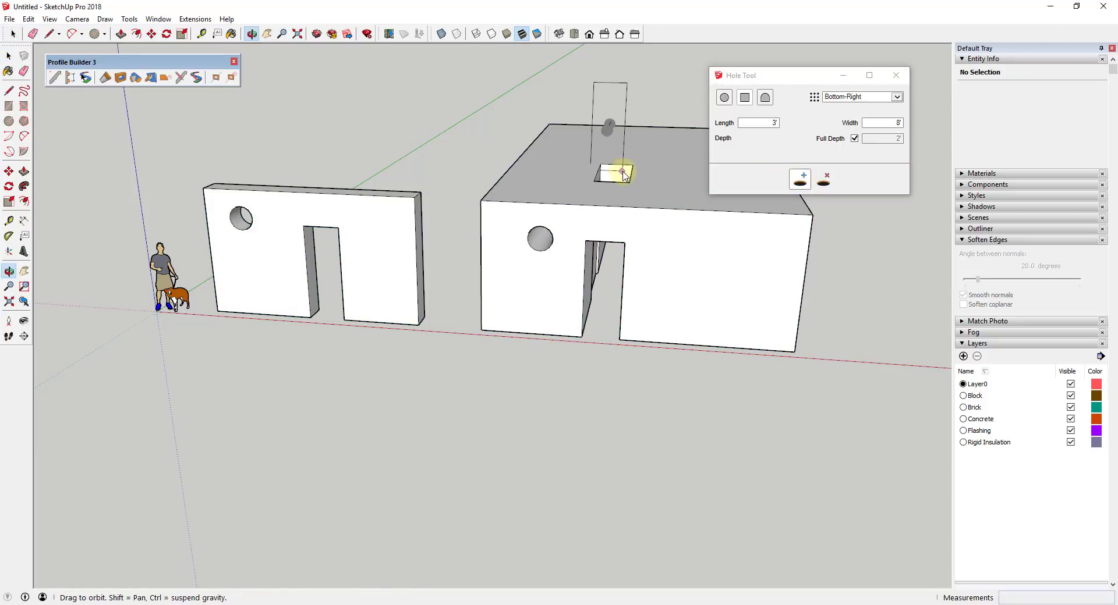
Cut a full-depth 4' by 4' square hole through the front of the thick box, beside the doorway.
{"action": "middle_click_drag", "start_coordinate": [623, 173], "coordinate": [634, 256]}
{"action": "middle_click_drag", "start_coordinate": [786, 287], "coordinate": [806, 244]}
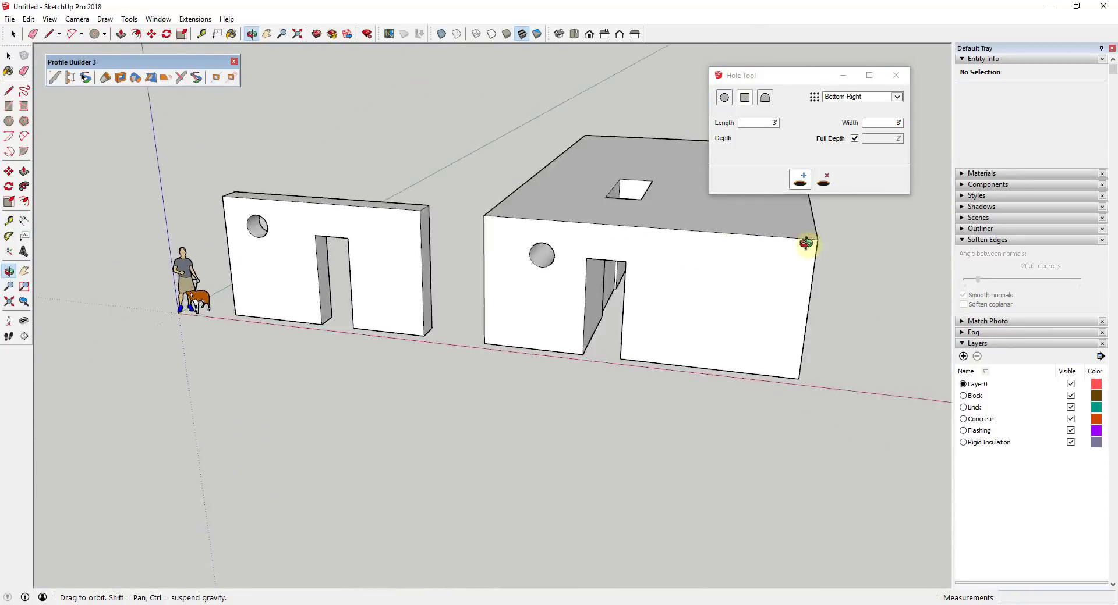
{"action": "middle_click_drag", "start_coordinate": [714, 249], "coordinate": [691, 249]}
{"action": "key", "text": "space"}
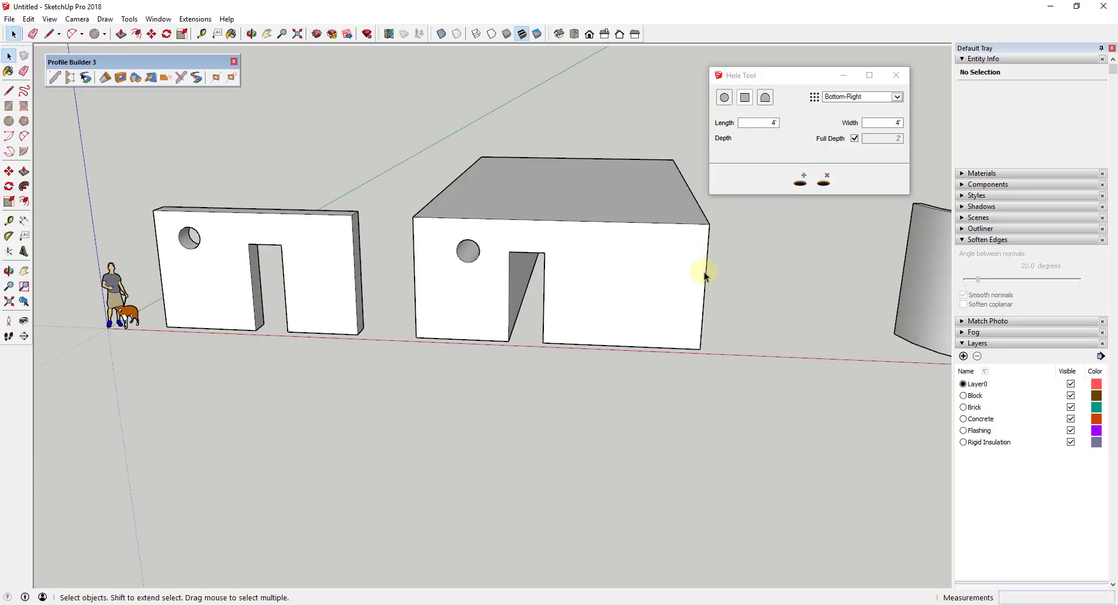
{"action": "left_click", "coordinate": [724, 98]}
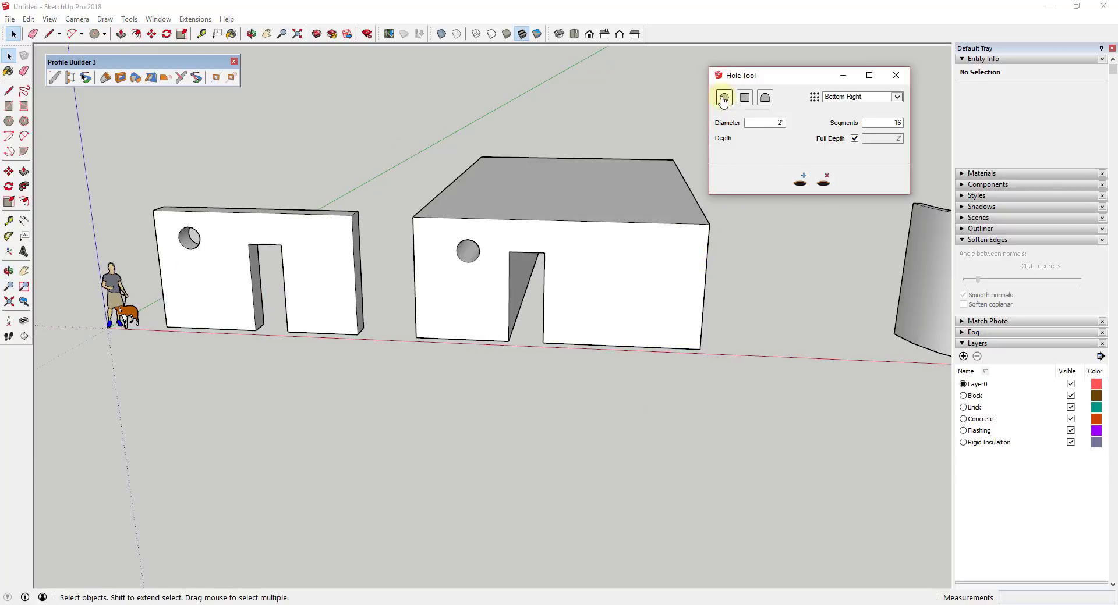
{"action": "left_click", "coordinate": [765, 99]}
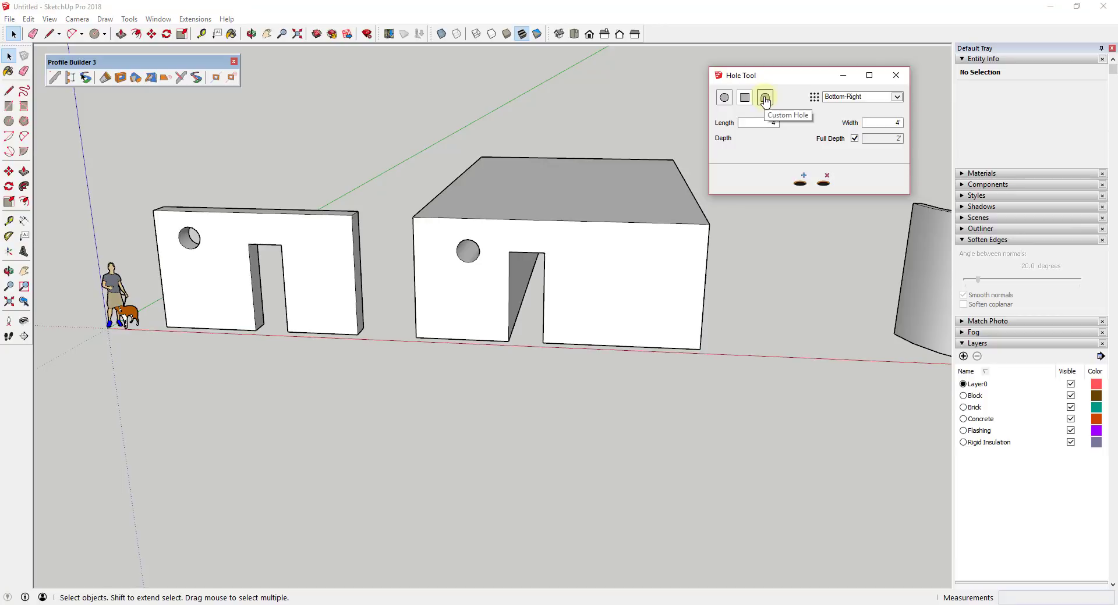
{"action": "left_click", "coordinate": [803, 182]}
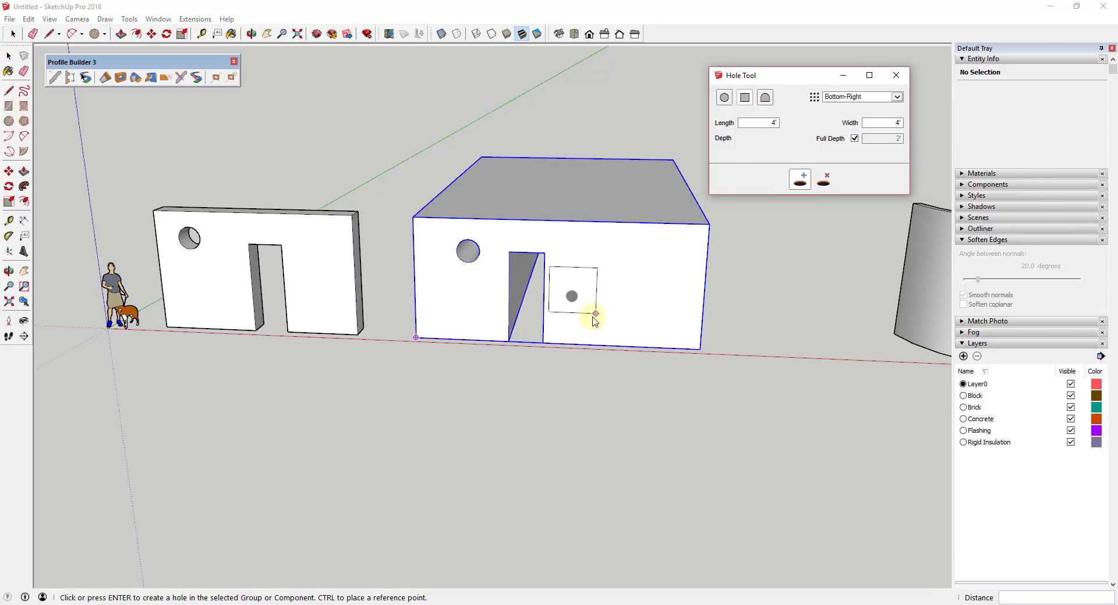
{"action": "left_click", "coordinate": [603, 302]}
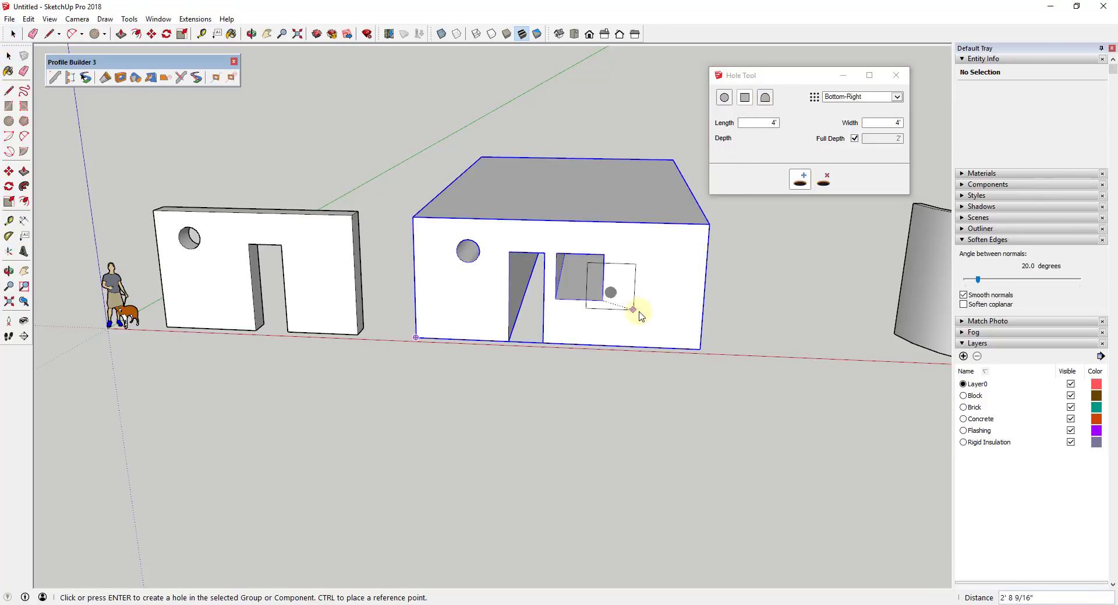
{"action": "middle_click_drag", "start_coordinate": [637, 312], "coordinate": [719, 169]}
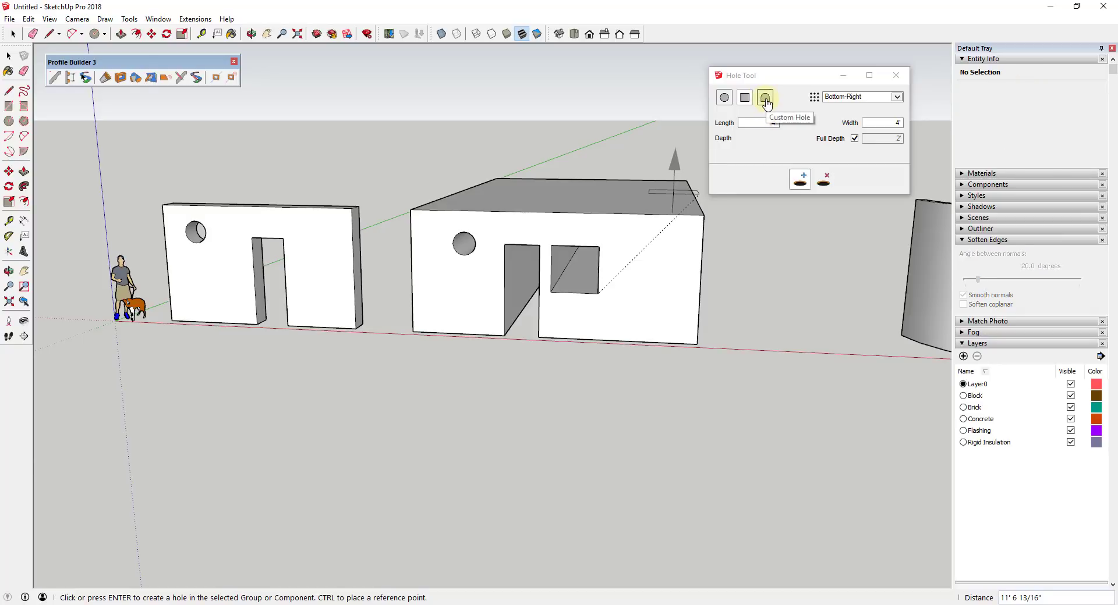
{"action": "key", "text": "space"}
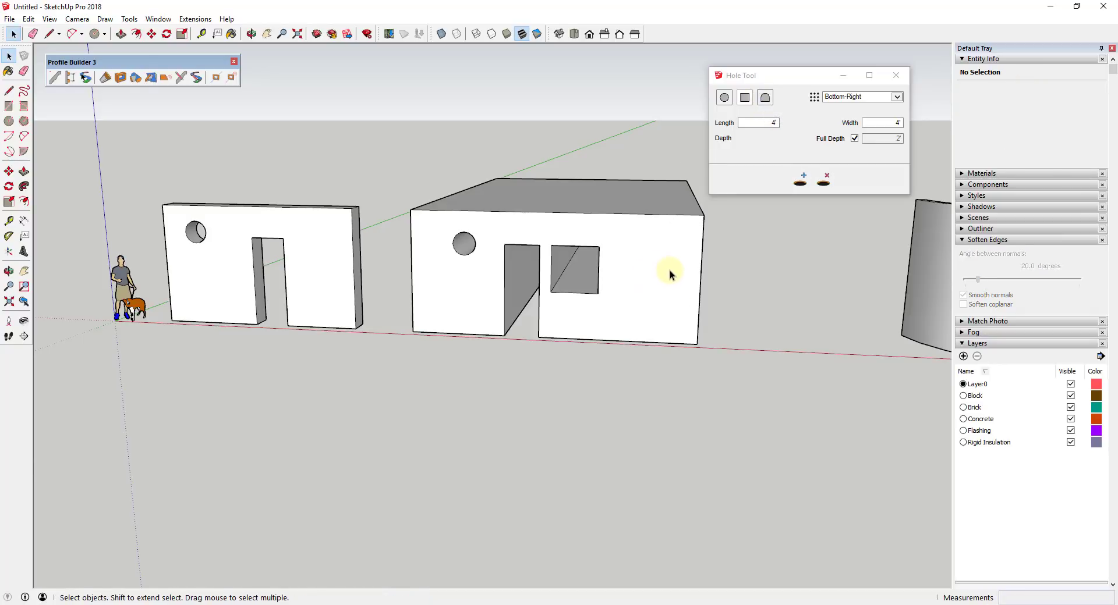
Set the Hole Tool to a custom hole and draw three overlapping circles of about 1' 6" radius in a row beside the box's square hole.
{"action": "scroll", "coordinate": [689, 280], "scroll_direction": "up", "scroll_amount": 2}
{"action": "key", "text": "c"}
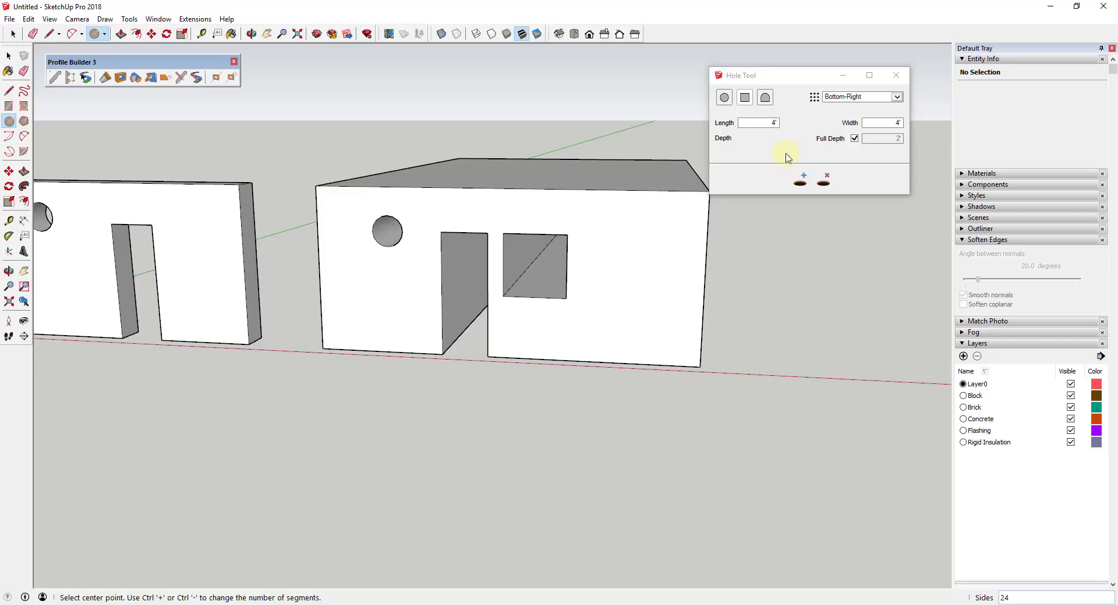
{"action": "left_click", "coordinate": [765, 108]}
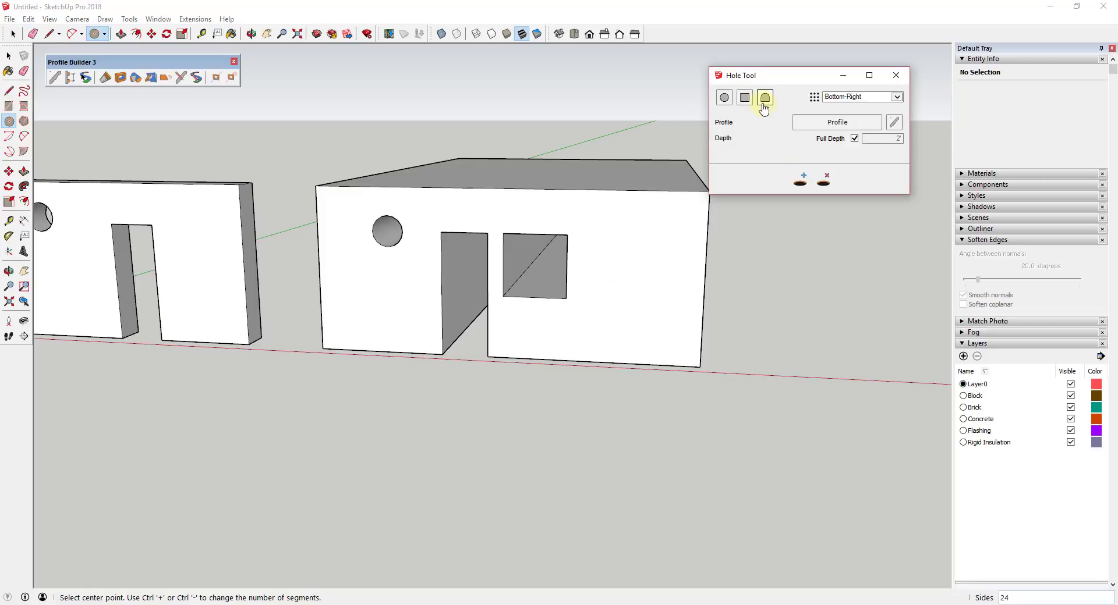
{"action": "left_click", "coordinate": [615, 269]}
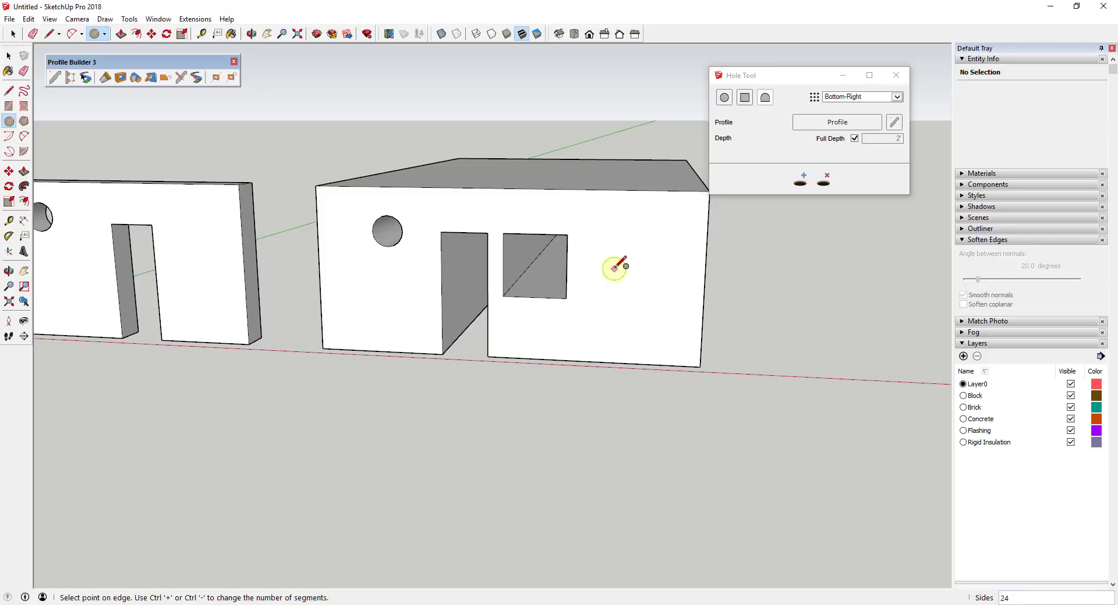
{"action": "left_click", "coordinate": [640, 269]}
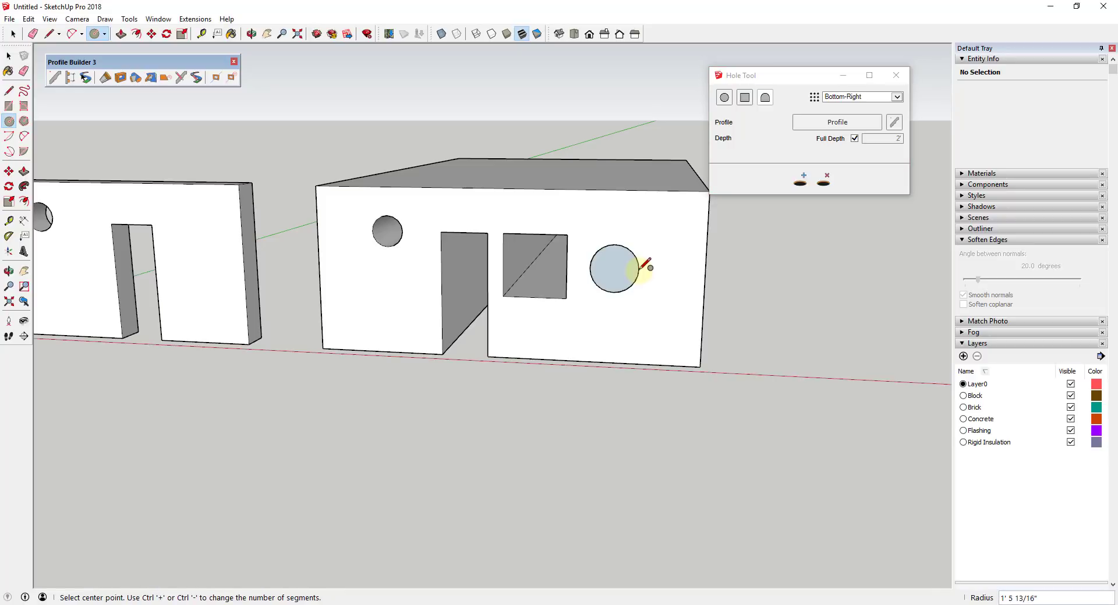
{"action": "left_click", "coordinate": [639, 269]}
{"action": "left_click", "coordinate": [615, 269]}
{"action": "left_click", "coordinate": [664, 269]}
{"action": "left_click", "coordinate": [640, 269]}
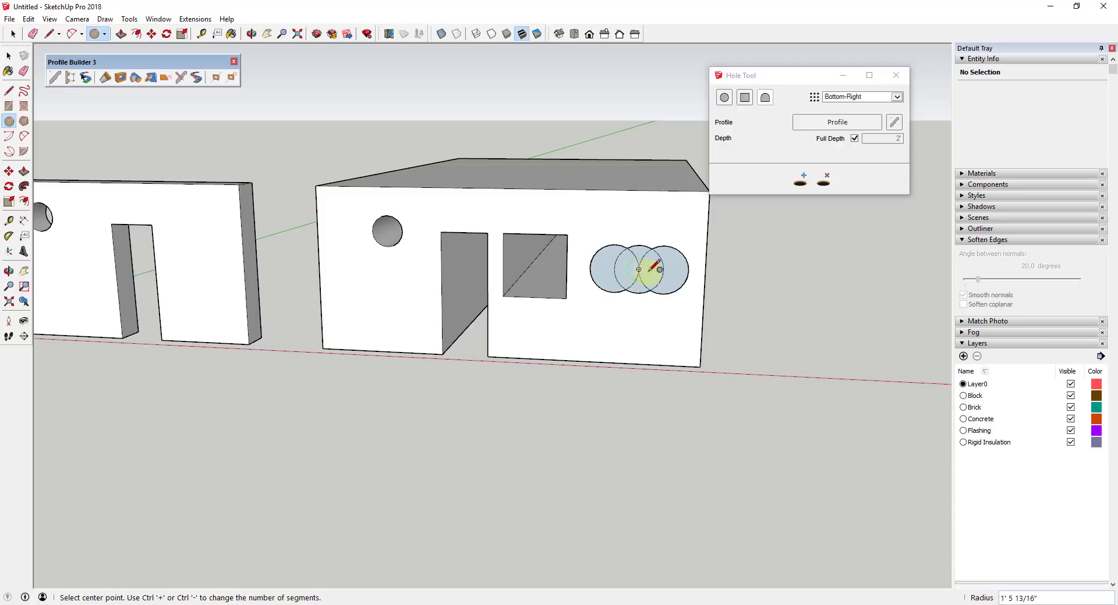
Erase the arcs inside the three circles and create a new hole profile named Profile from the merged face.
{"action": "key", "text": "e"}
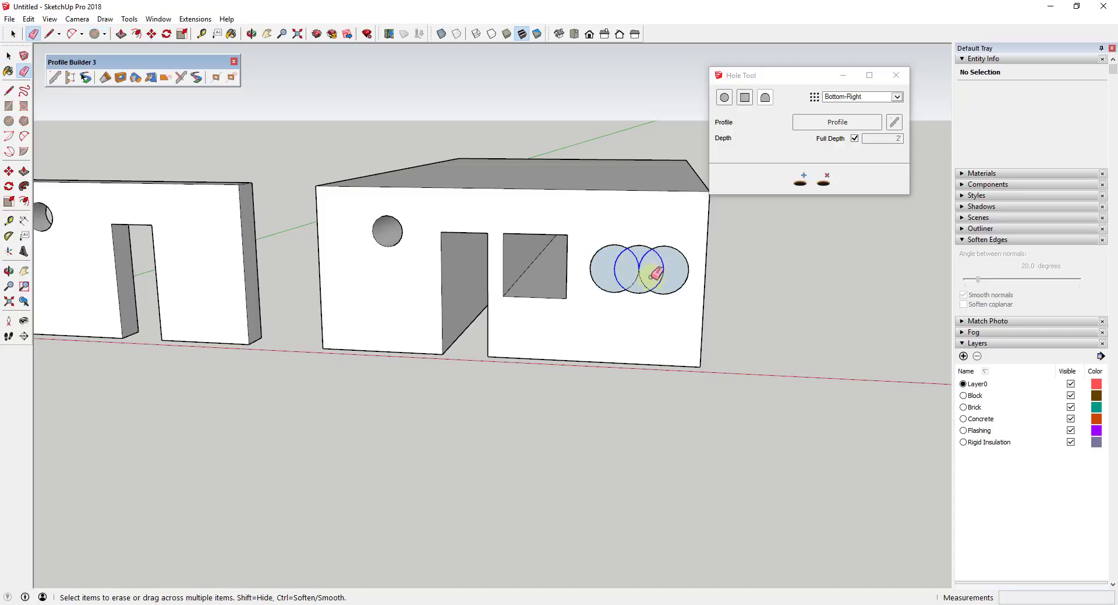
{"action": "left_click_drag", "start_coordinate": [653, 275], "coordinate": [616, 270]}
{"action": "key", "text": "space"}
{"action": "left_click", "coordinate": [662, 281]}
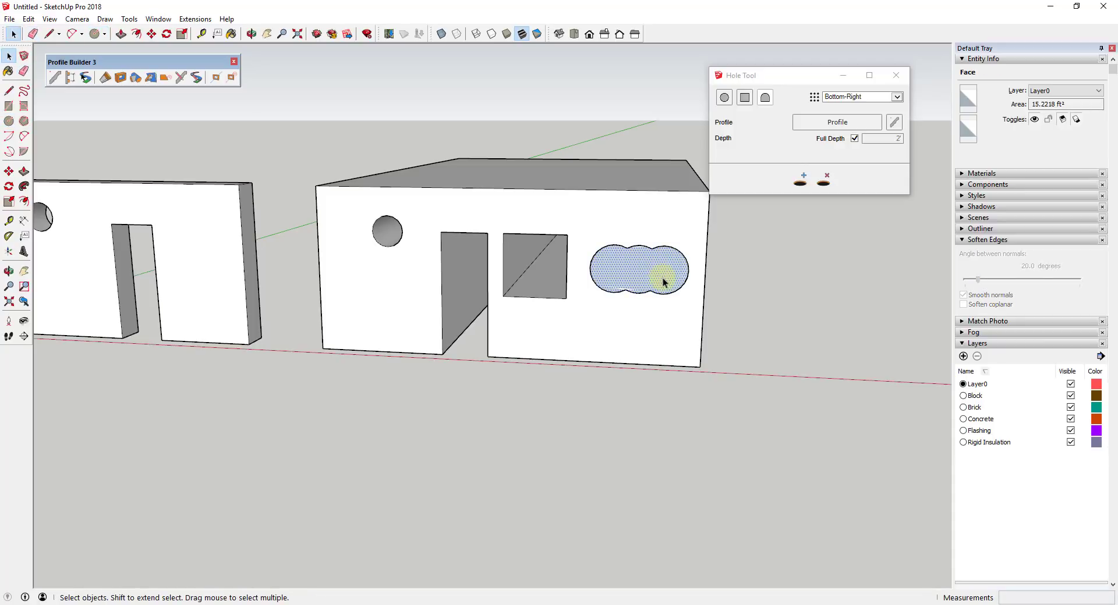
{"action": "middle_click_drag", "start_coordinate": [650, 279], "coordinate": [677, 285]}
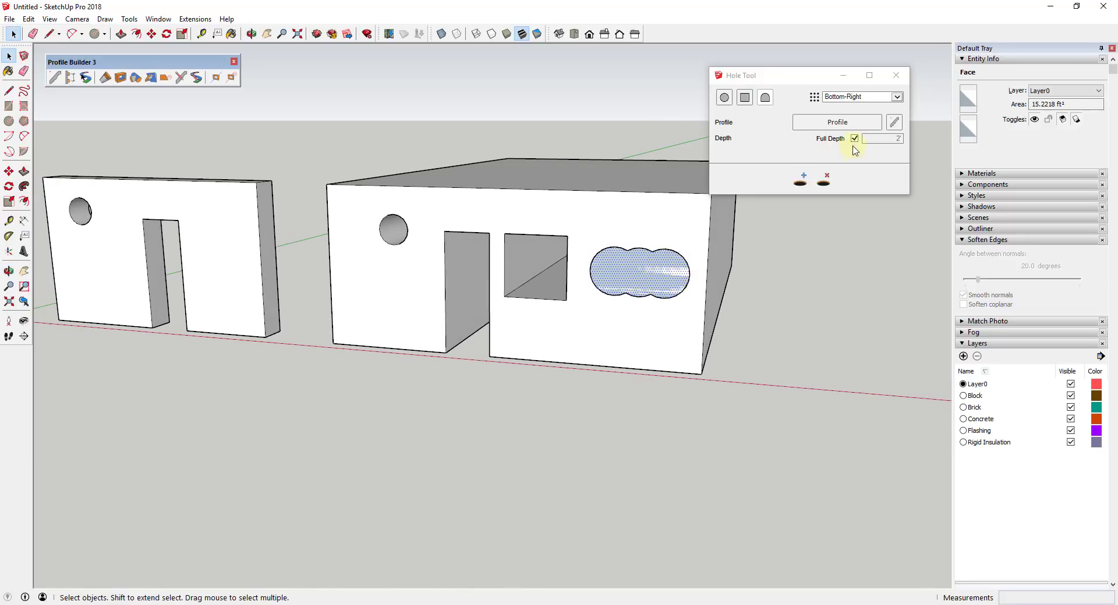
{"action": "left_click", "coordinate": [895, 123]}
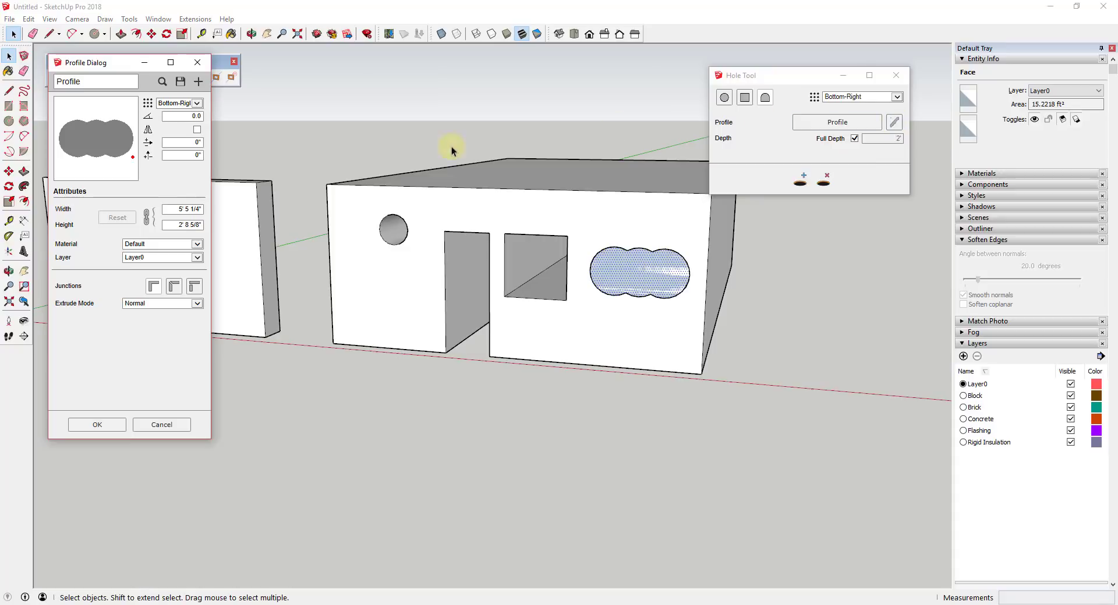
{"action": "left_click", "coordinate": [194, 86]}
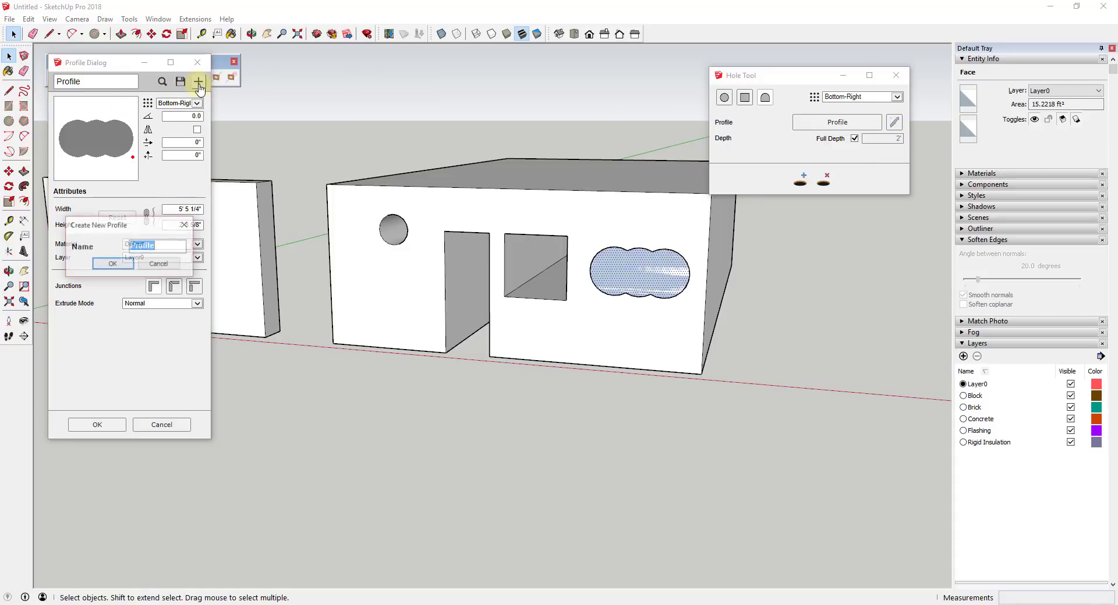
{"action": "left_click", "coordinate": [113, 265]}
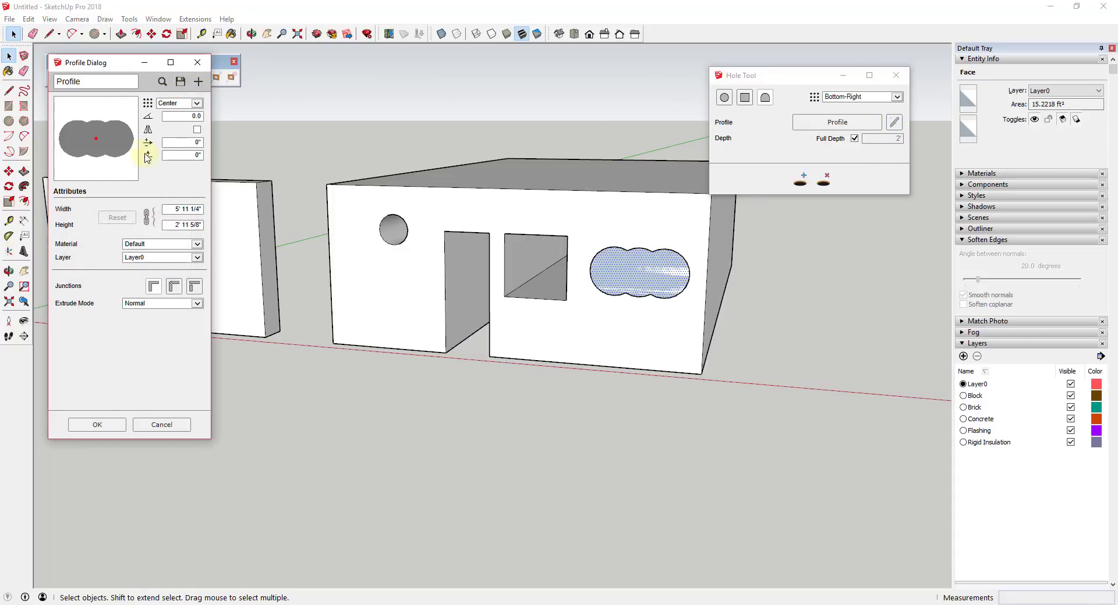
{"action": "left_click", "coordinate": [96, 425]}
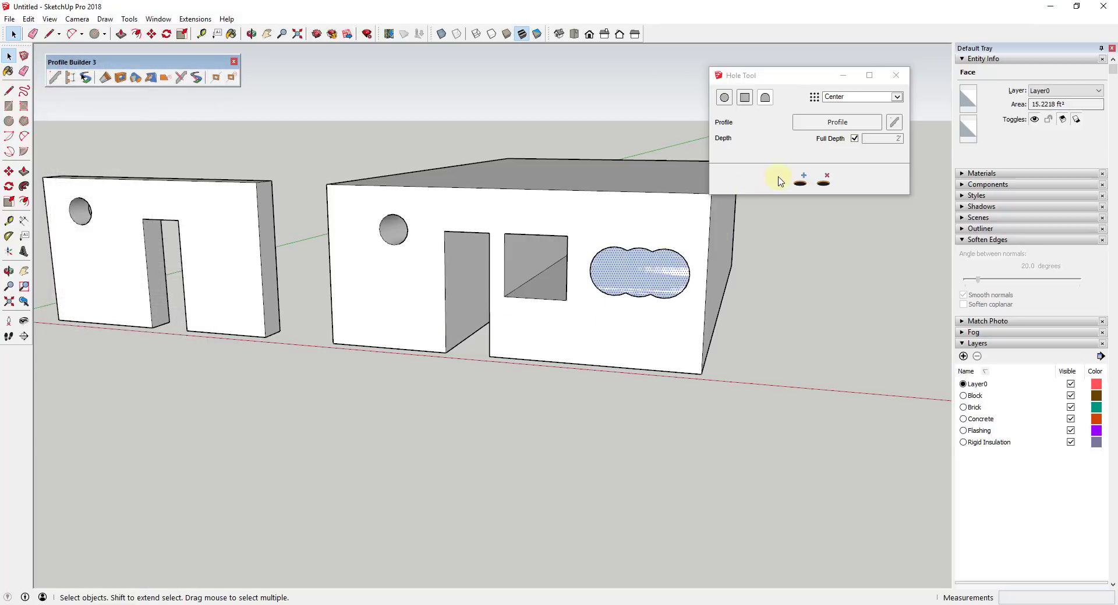
Cut full-depth holes with the three-circle profile below and above the drawn face on the thick box, and delete that face.
{"action": "left_click", "coordinate": [800, 181]}
{"action": "left_click", "coordinate": [641, 326]}
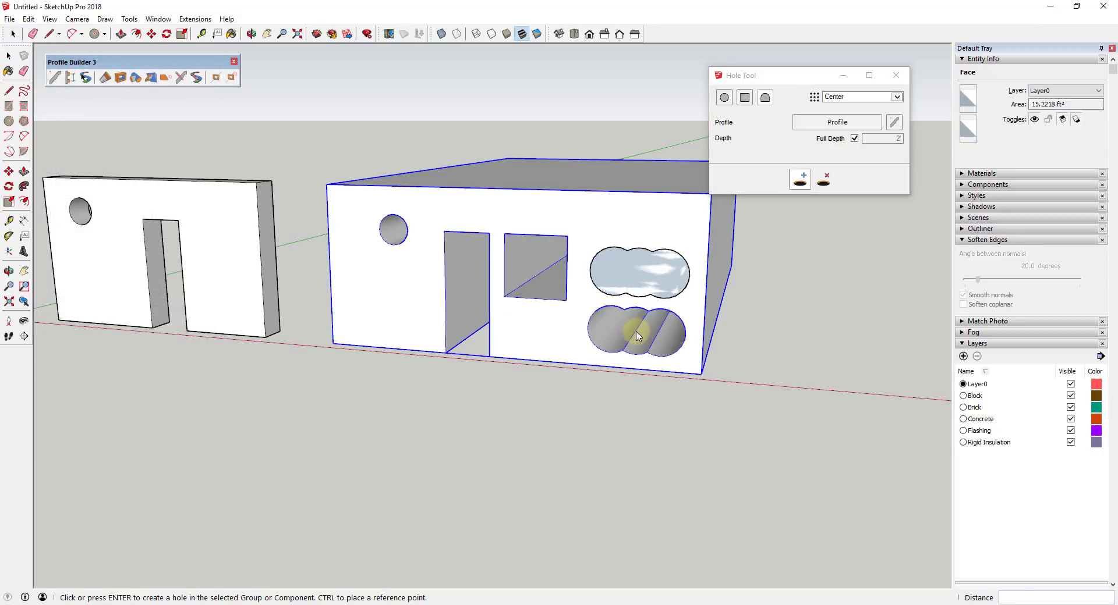
{"action": "left_click", "coordinate": [642, 221]}
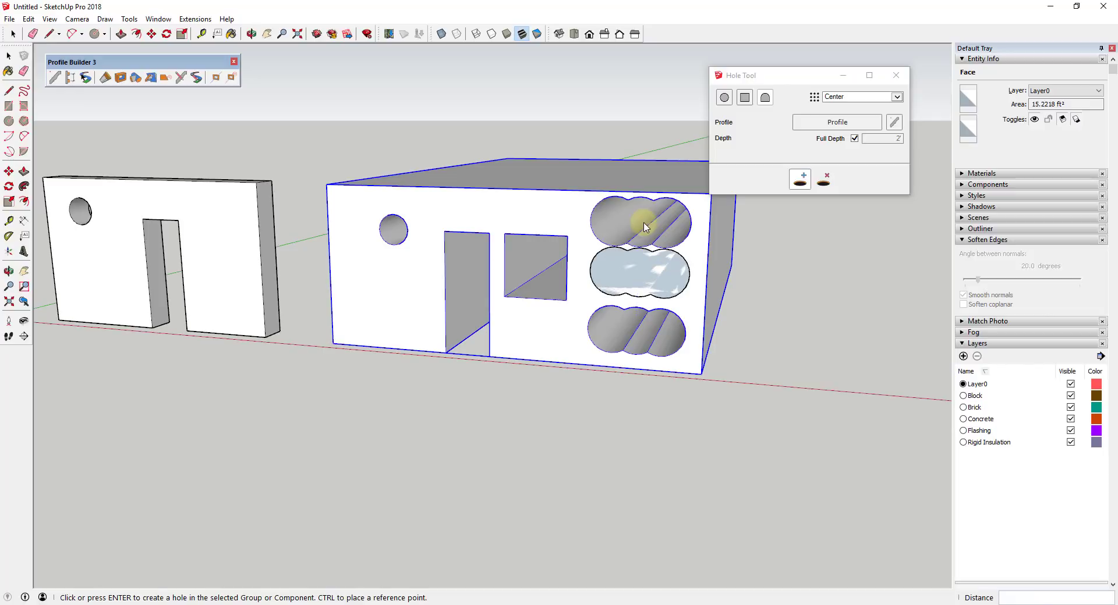
{"action": "left_click", "coordinate": [656, 272]}
{"action": "key", "text": "Delete"}
Load the W6X20 profile from the Profile Examples library as the custom hole shape.
{"action": "middle_click_drag", "start_coordinate": [654, 270], "coordinate": [666, 248]}
{"action": "scroll", "coordinate": [666, 248], "scroll_direction": "down", "scroll_amount": 5}
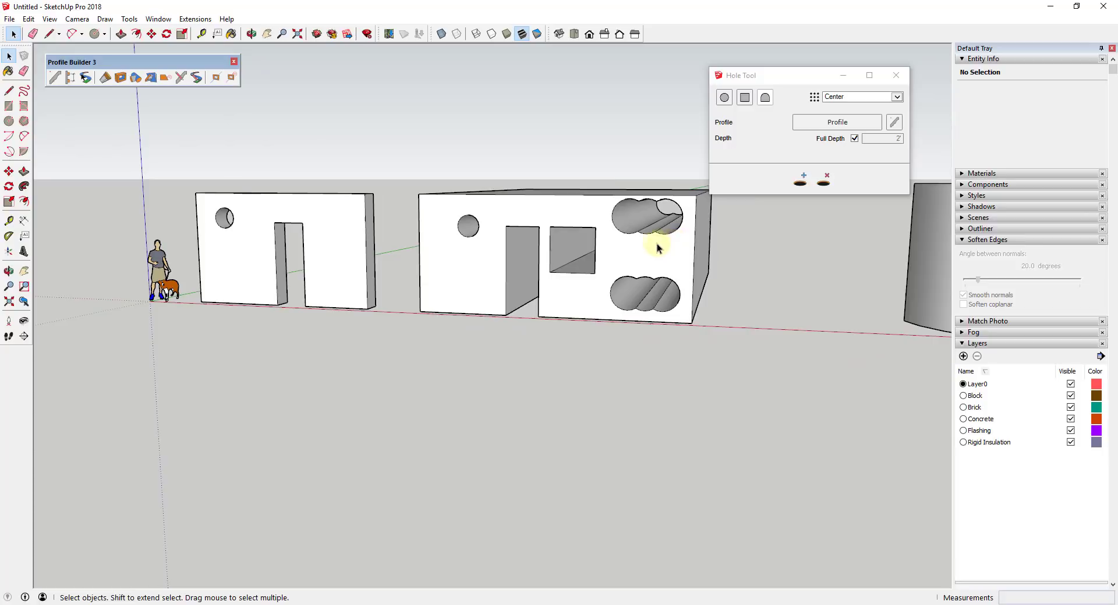
{"action": "middle_click_drag", "start_coordinate": [661, 229], "coordinate": [671, 254]}
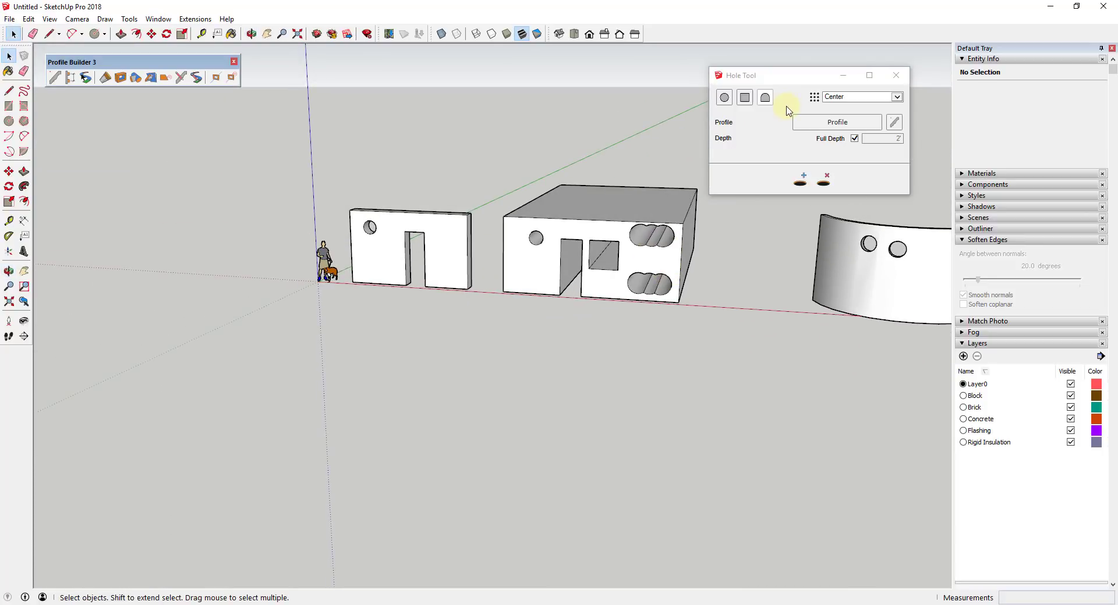
{"action": "left_click", "coordinate": [835, 123]}
{"action": "left_click", "coordinate": [893, 121]}
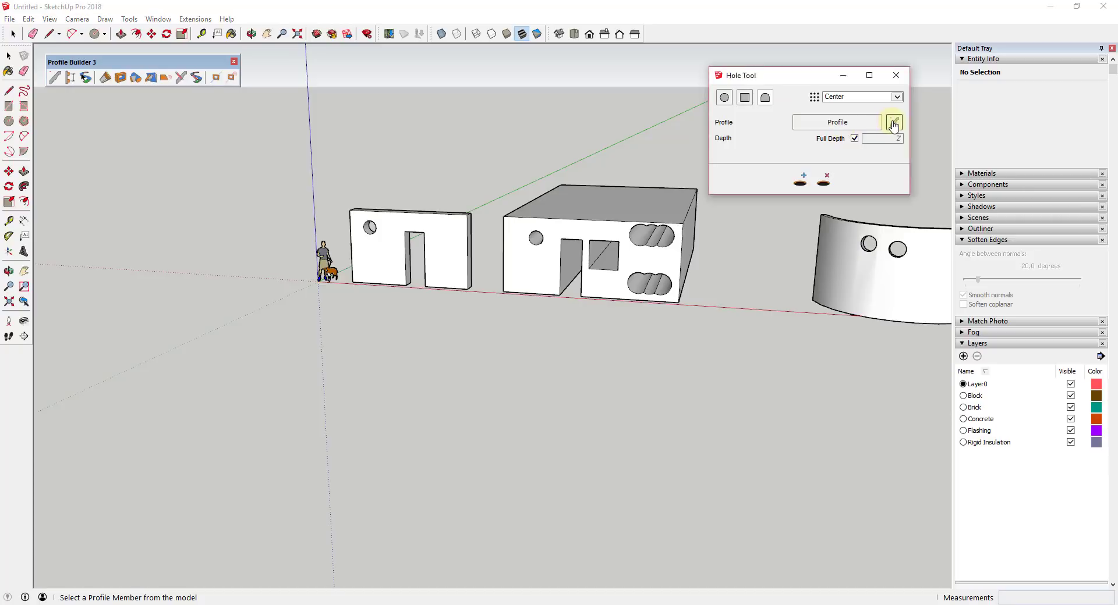
{"action": "left_click", "coordinate": [161, 82]}
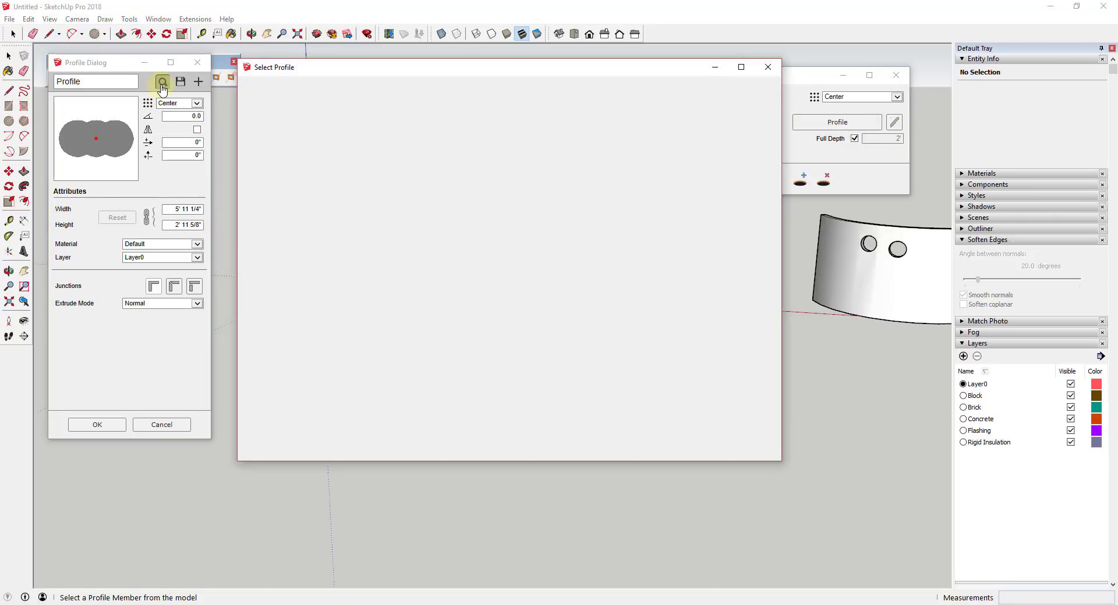
{"action": "scroll", "coordinate": [417, 329], "scroll_direction": "down", "scroll_amount": 3}
{"action": "scroll", "coordinate": [417, 329], "scroll_direction": "down", "scroll_amount": 3}
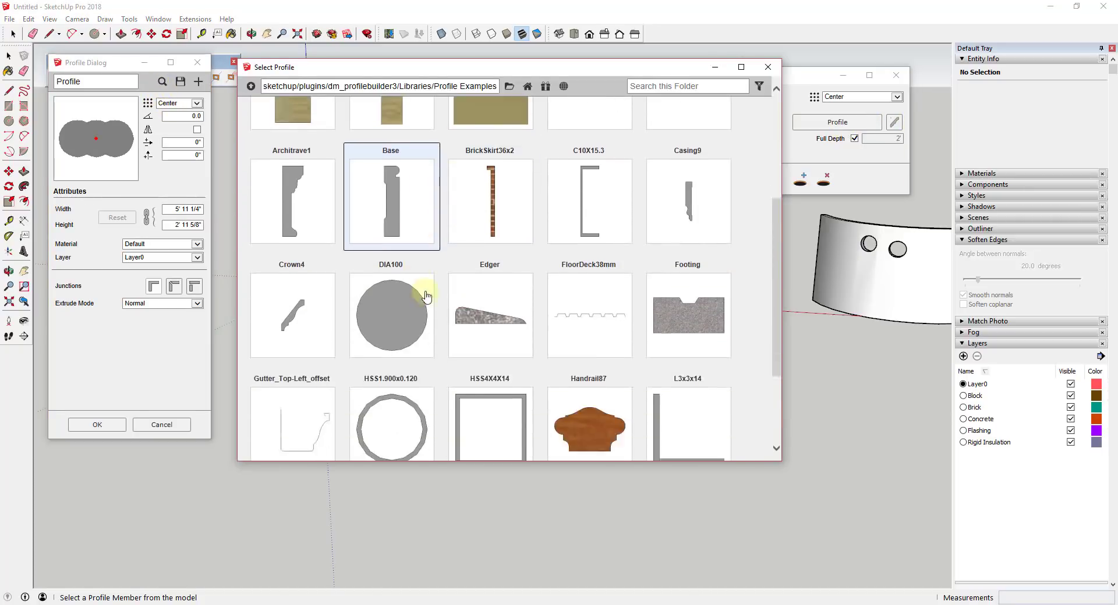
{"action": "scroll", "coordinate": [536, 242], "scroll_direction": "down", "scroll_amount": 1}
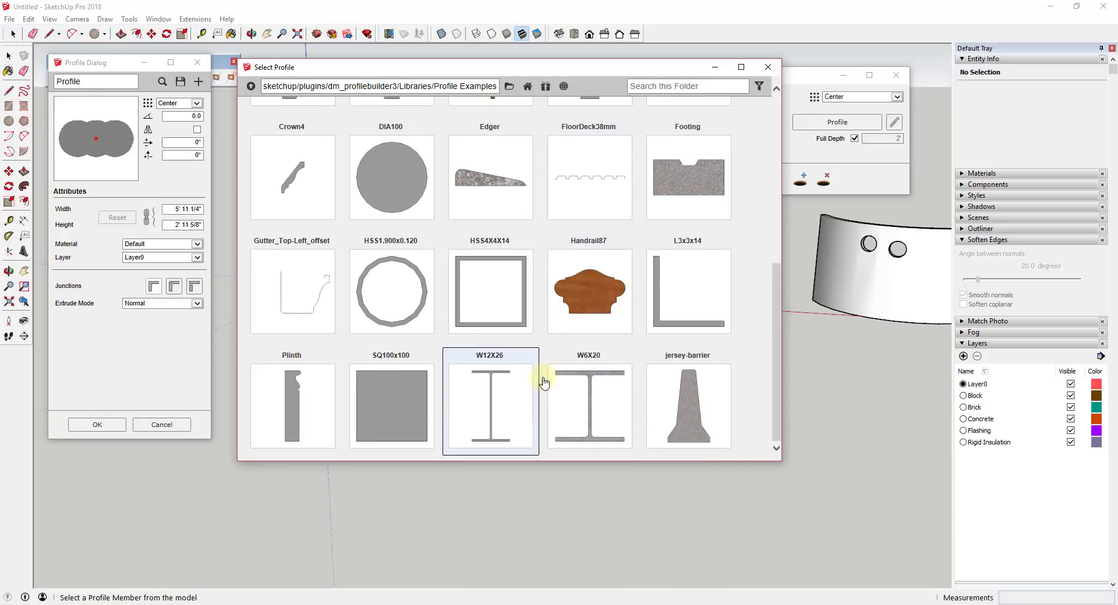
{"action": "double_click", "coordinate": [590, 382]}
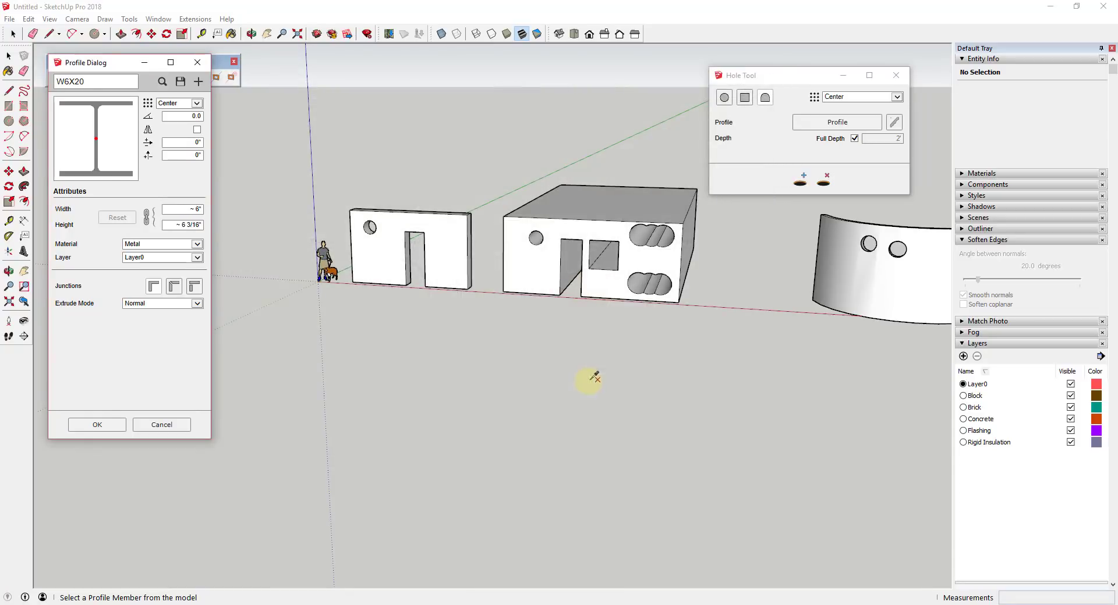
{"action": "left_click", "coordinate": [97, 425]}
Cut two full-depth W6X20 holes side by side through the thick box's front, between the upper and lower three-circle holes.
{"action": "scroll", "coordinate": [656, 200], "scroll_direction": "up", "scroll_amount": 5}
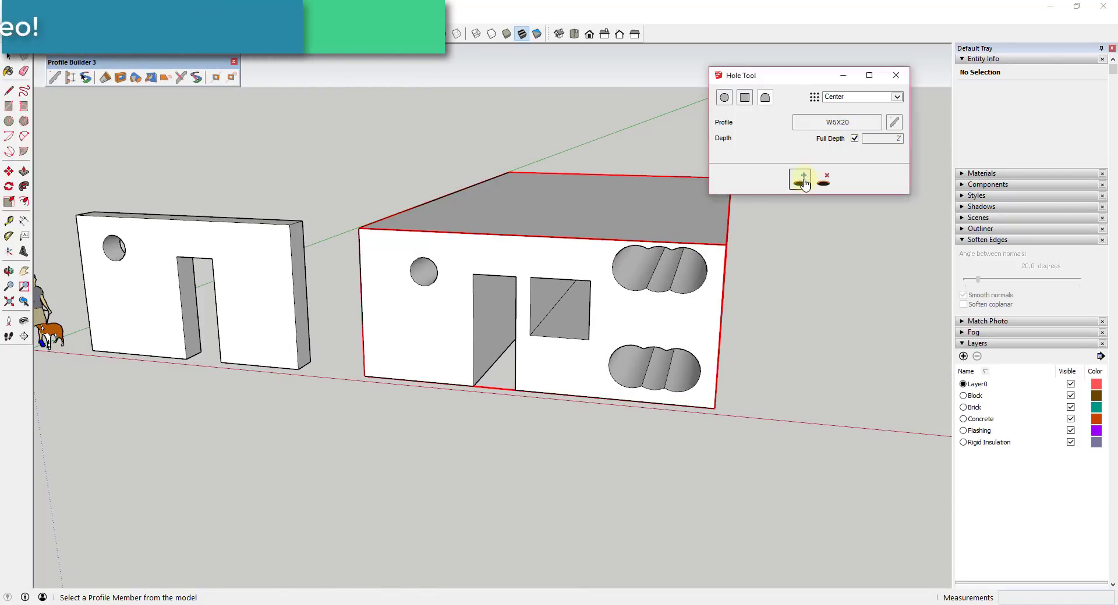
{"action": "left_click", "coordinate": [803, 180]}
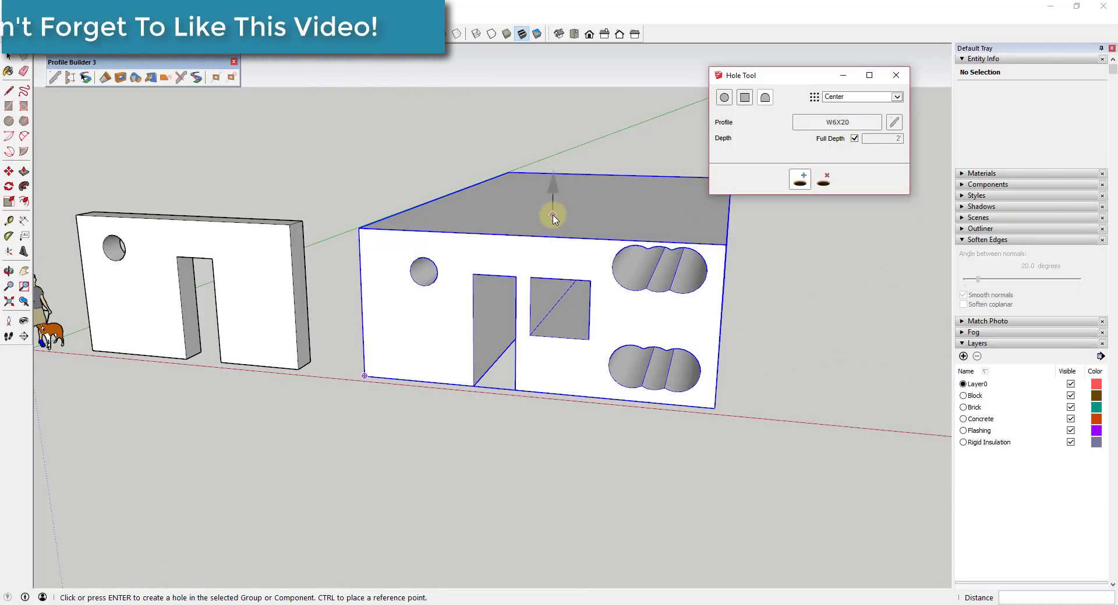
{"action": "scroll", "coordinate": [610, 322], "scroll_direction": "up", "scroll_amount": 2}
{"action": "left_click", "coordinate": [611, 313], "text": "ctrl"}
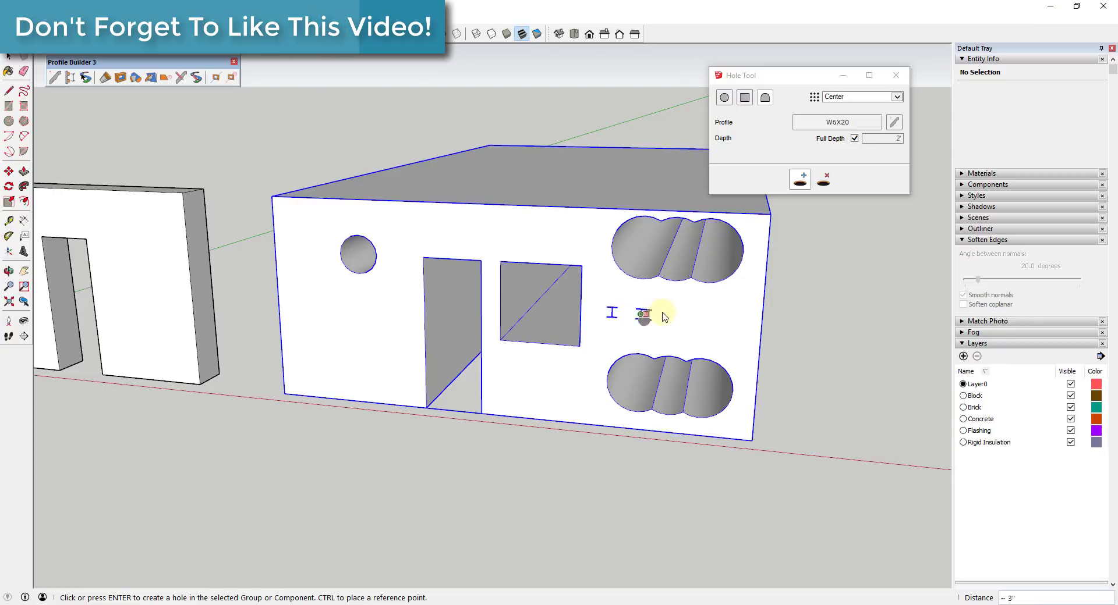
{"action": "left_click", "coordinate": [664, 318]}
{"action": "key", "text": "Return"}
{"action": "scroll", "coordinate": [627, 305], "scroll_direction": "up", "scroll_amount": 8}
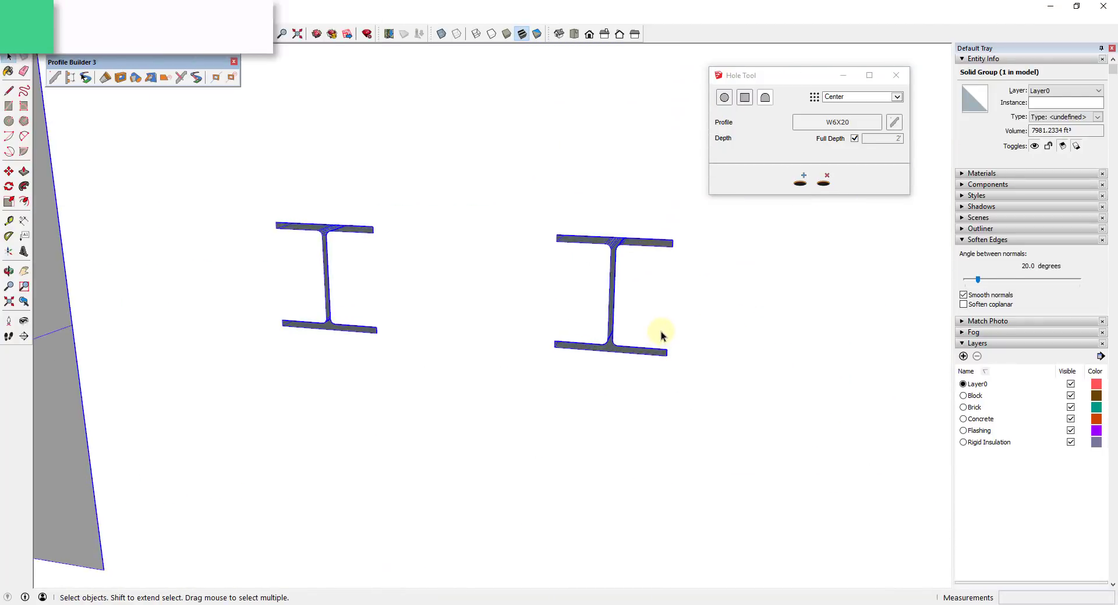
{"action": "middle_click_drag", "start_coordinate": [611, 299], "coordinate": [659, 250]}
{"action": "scroll", "coordinate": [587, 206], "scroll_direction": "up", "scroll_amount": 3}
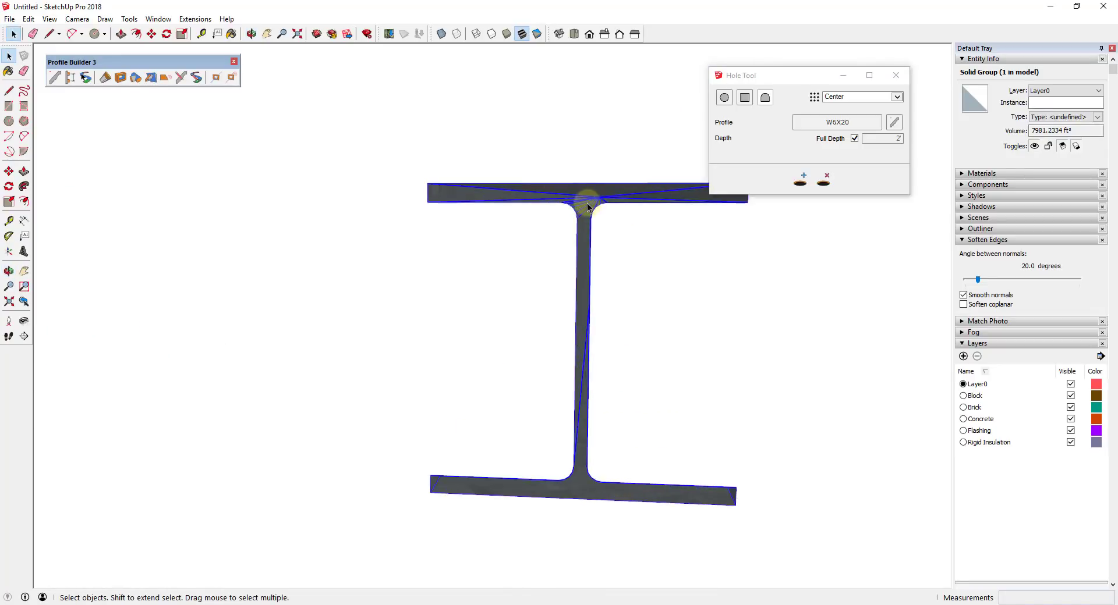
{"action": "scroll", "coordinate": [587, 206], "scroll_direction": "up", "scroll_amount": 5}
{"action": "scroll", "coordinate": [585, 216], "scroll_direction": "down", "scroll_amount": 8}
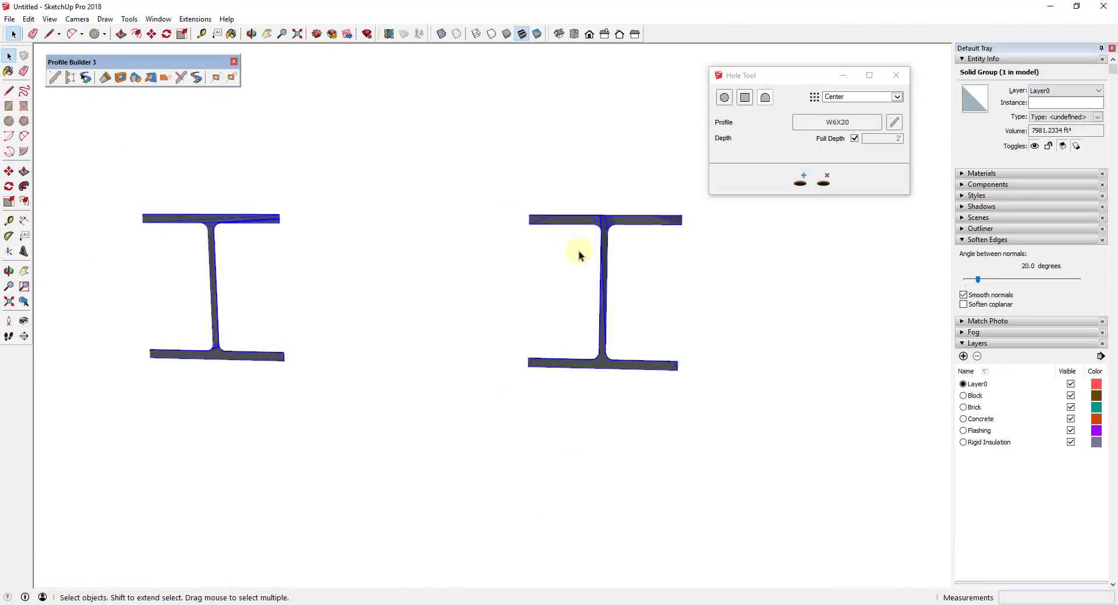
Load the Wall Construction assembly from the recently used assemblies.
{"action": "scroll", "coordinate": [580, 254], "scroll_direction": "down", "scroll_amount": 6}
{"action": "middle_click_drag", "start_coordinate": [581, 252], "coordinate": [446, 282]}
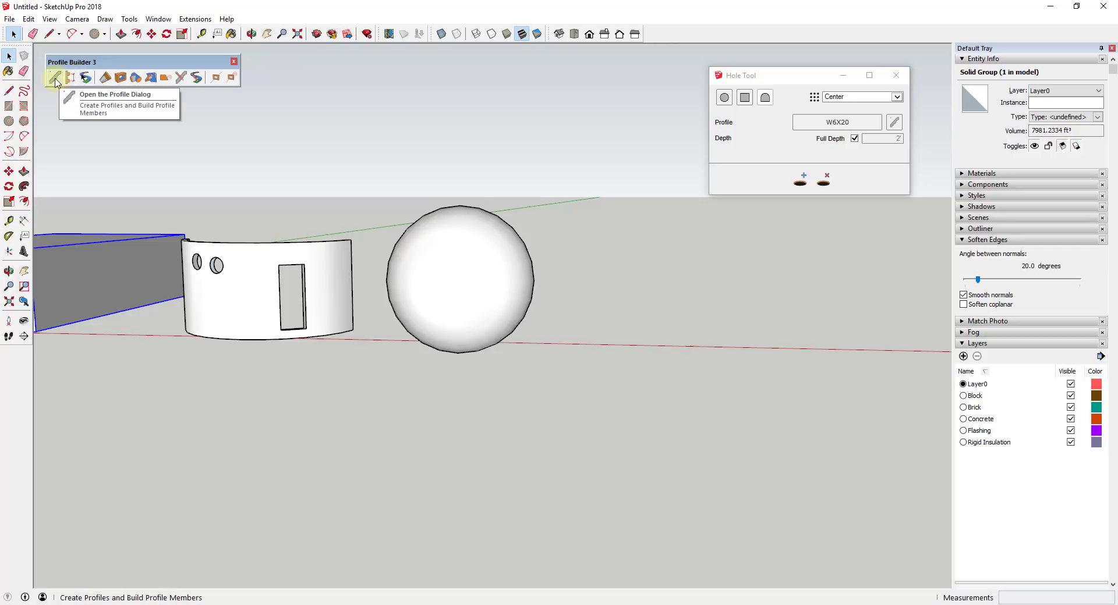
{"action": "left_click", "coordinate": [70, 77]}
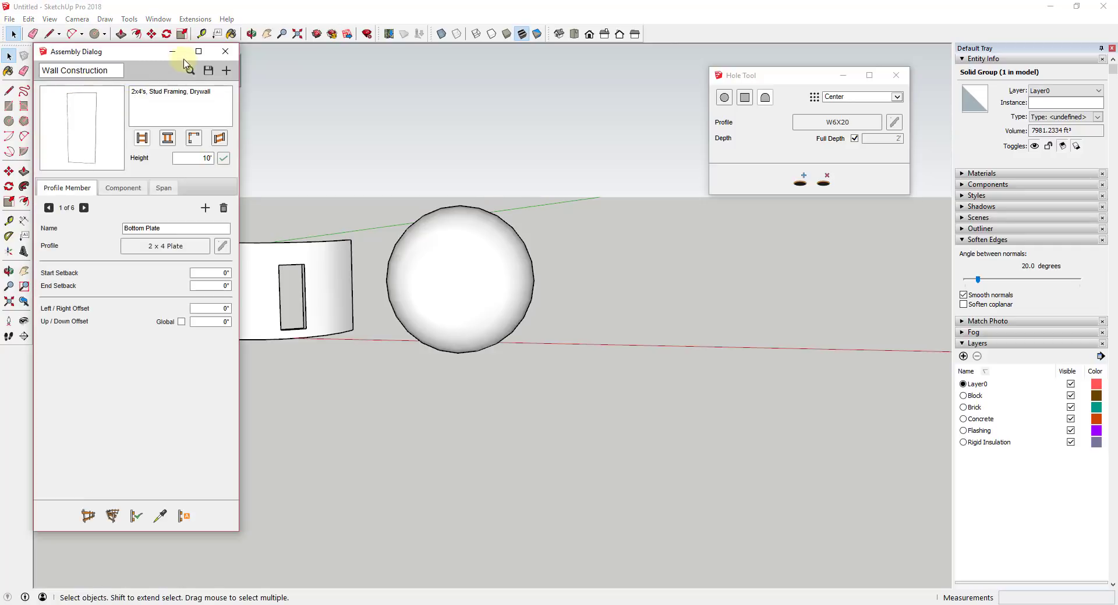
{"action": "left_click", "coordinate": [190, 70]}
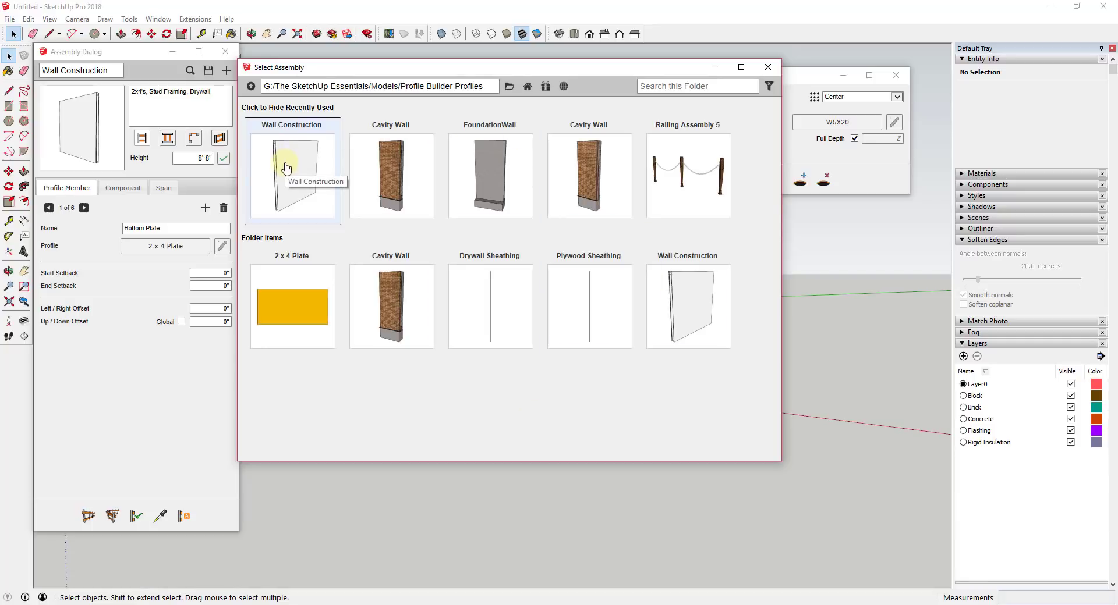
{"action": "double_click", "coordinate": [286, 169]}
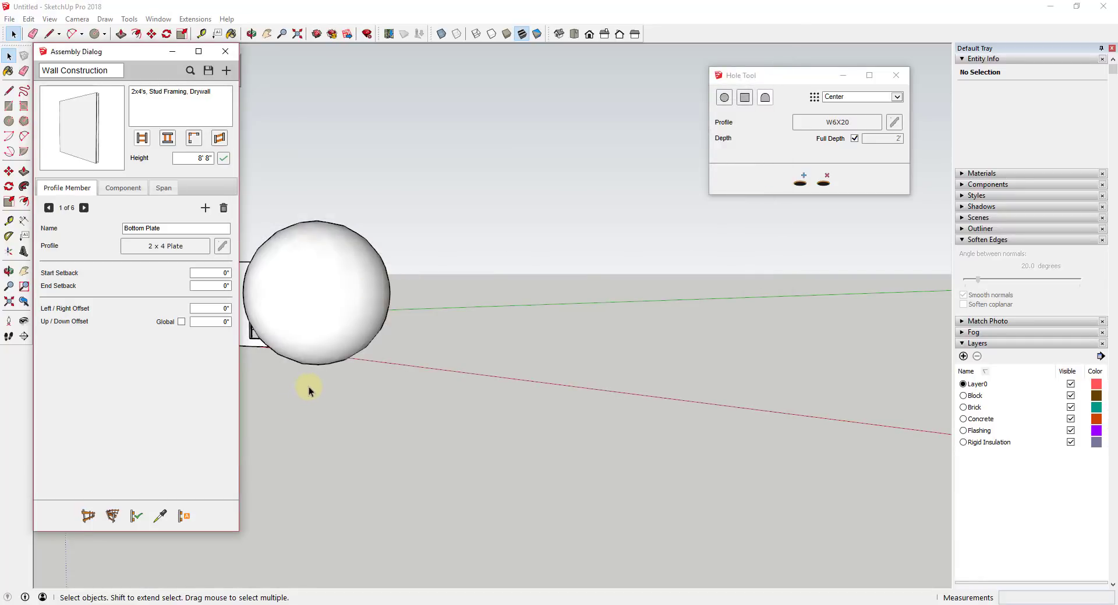
Build a Wall Construction wall about 37' long along the red axis, beyond the sphere.
{"action": "middle_click_drag", "start_coordinate": [308, 391], "coordinate": [372, 408]}
{"action": "left_click", "coordinate": [88, 520]}
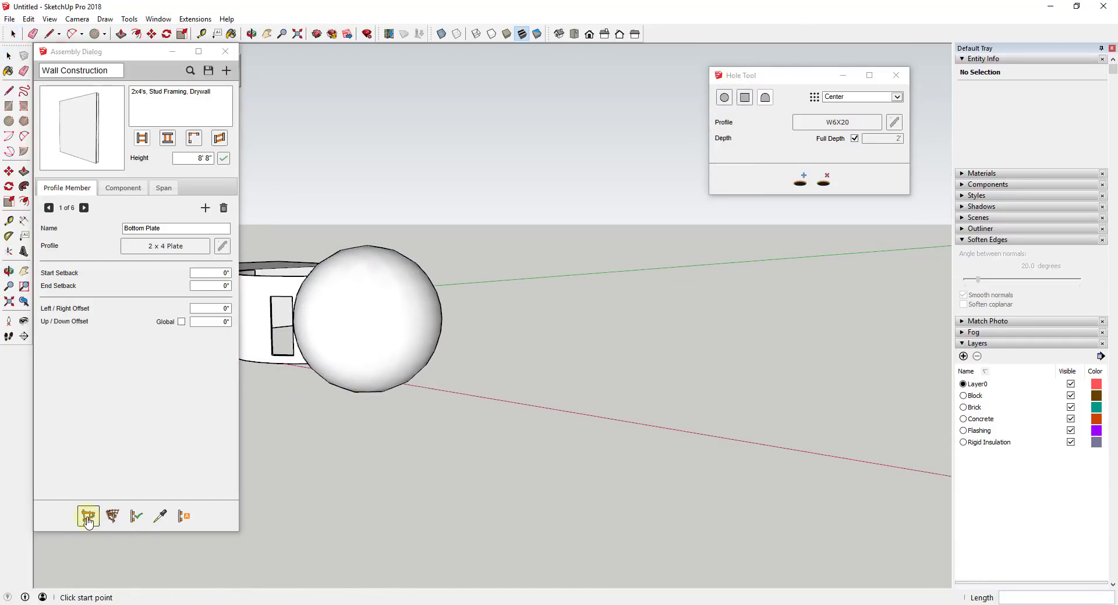
{"action": "left_click", "coordinate": [487, 406]}
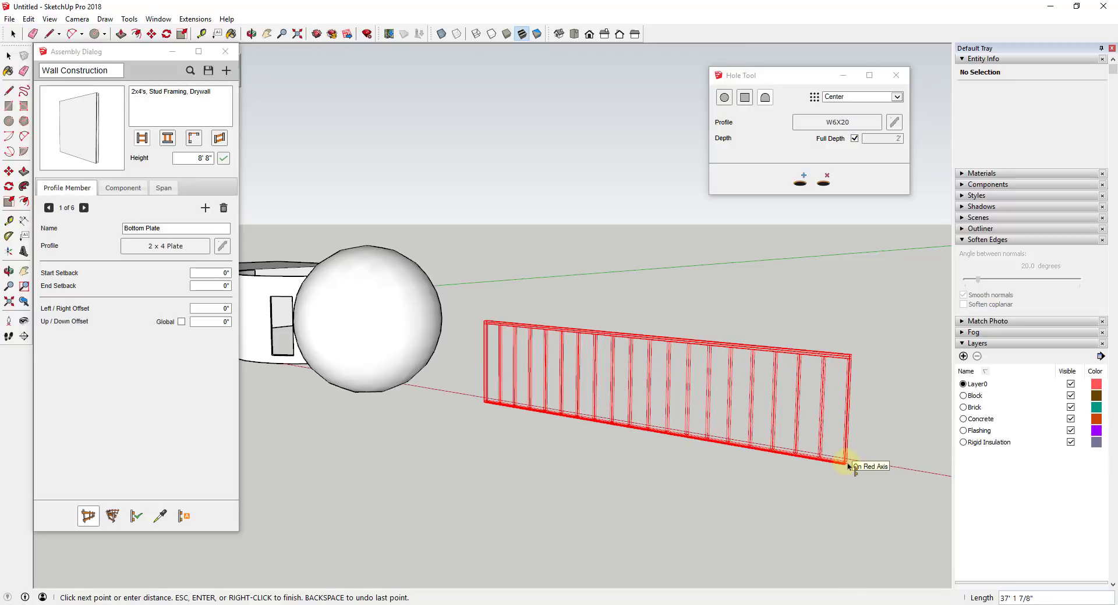
{"action": "left_click", "coordinate": [850, 464]}
{"action": "scroll", "coordinate": [827, 422], "scroll_direction": "up", "scroll_amount": 2}
{"action": "key", "text": "Escape"}
Set the Hole Tool to a rectangular shape with width 8' and Bottom-Left placement.
{"action": "scroll", "coordinate": [850, 416], "scroll_direction": "up", "scroll_amount": 2}
{"action": "middle_click_drag", "start_coordinate": [874, 410], "coordinate": [624, 367]}
{"action": "scroll", "coordinate": [657, 336], "scroll_direction": "up", "scroll_amount": 3}
{"action": "scroll", "coordinate": [664, 329], "scroll_direction": "down", "scroll_amount": 8}
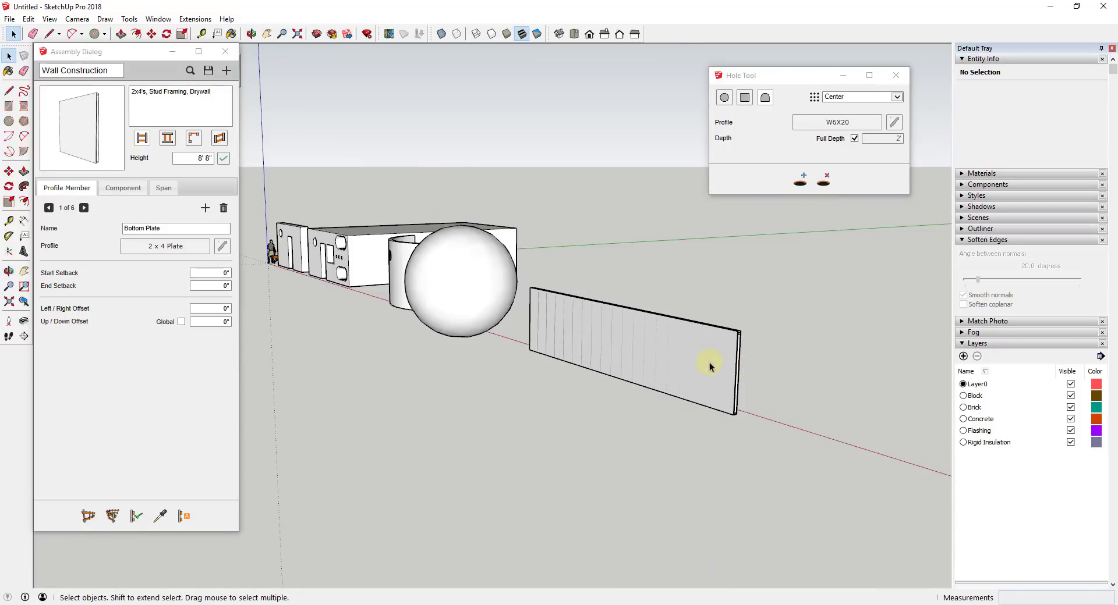
{"action": "middle_click_drag", "start_coordinate": [710, 366], "coordinate": [739, 288]}
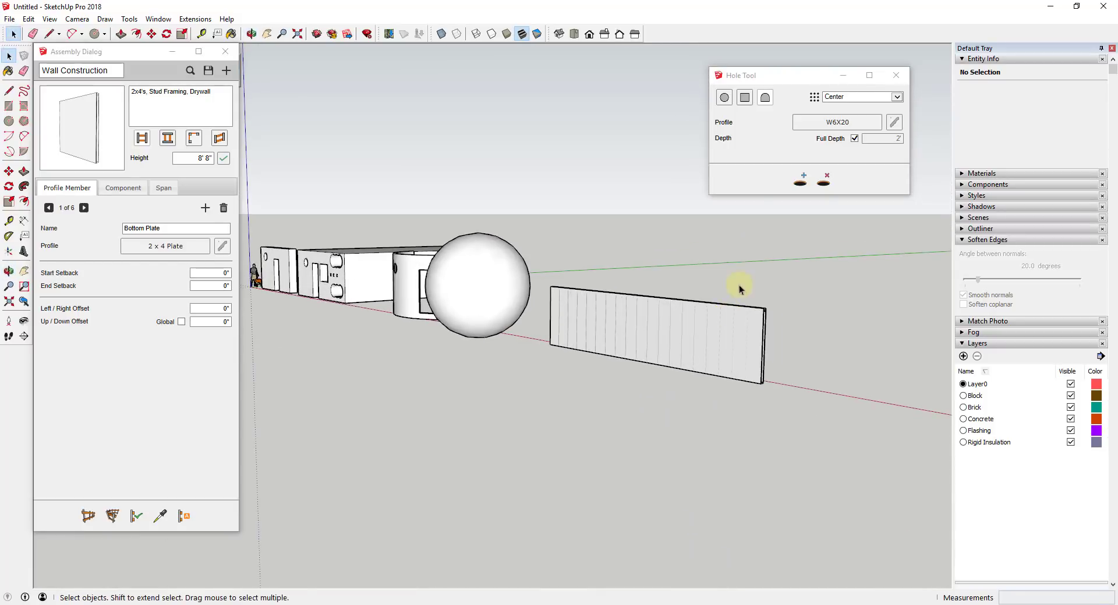
{"action": "left_click", "coordinate": [744, 98]}
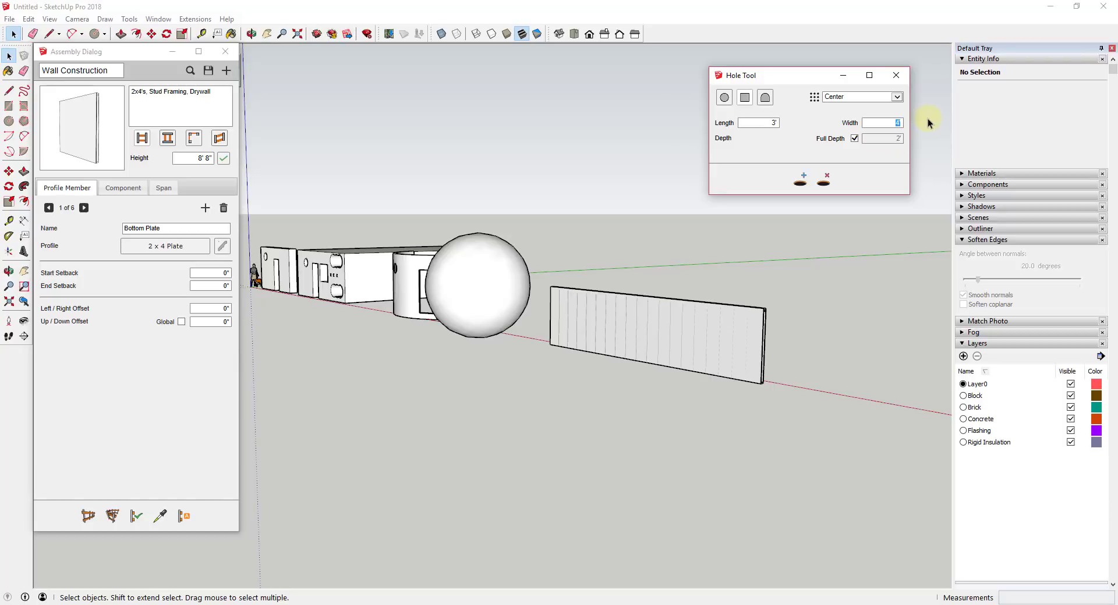
{"action": "type", "text": "8"}
{"action": "left_click", "coordinate": [800, 178]}
{"action": "left_click", "coordinate": [849, 96]}
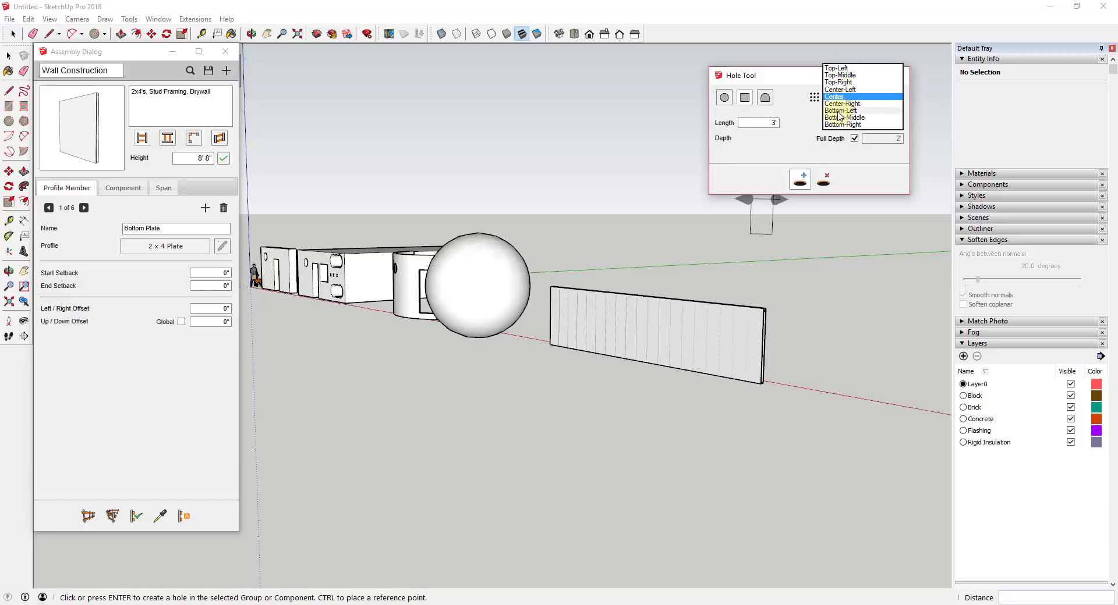
{"action": "left_click", "coordinate": [845, 111]}
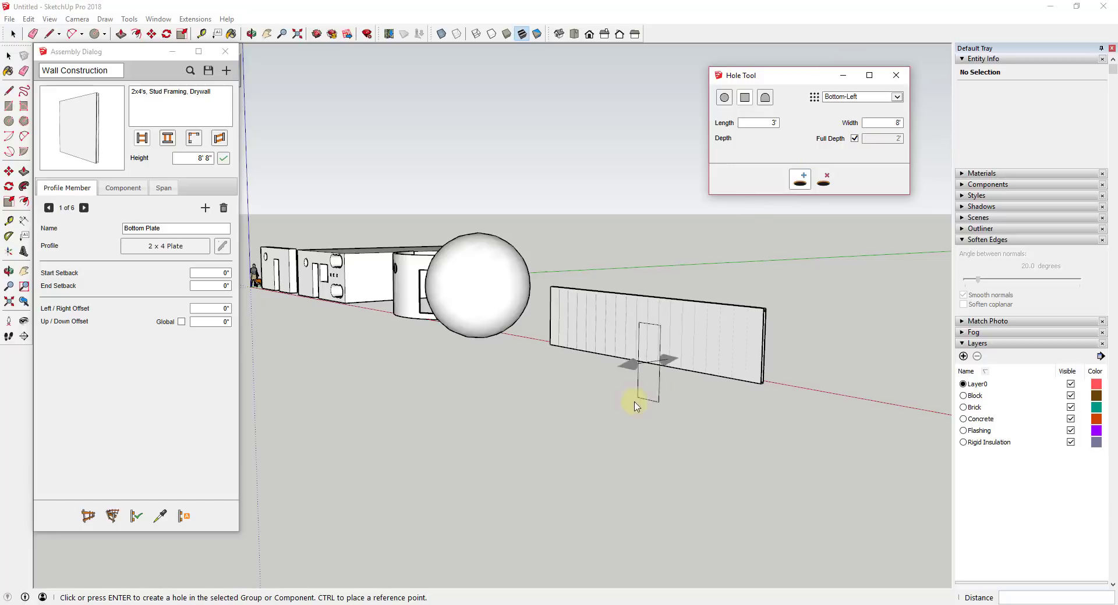
Cut the full-depth 3' by 8' door opening from the bottom edge near the middle of the framed wall.
{"action": "left_click", "coordinate": [653, 366]}
{"action": "scroll", "coordinate": [655, 364], "scroll_direction": "up", "scroll_amount": 8}
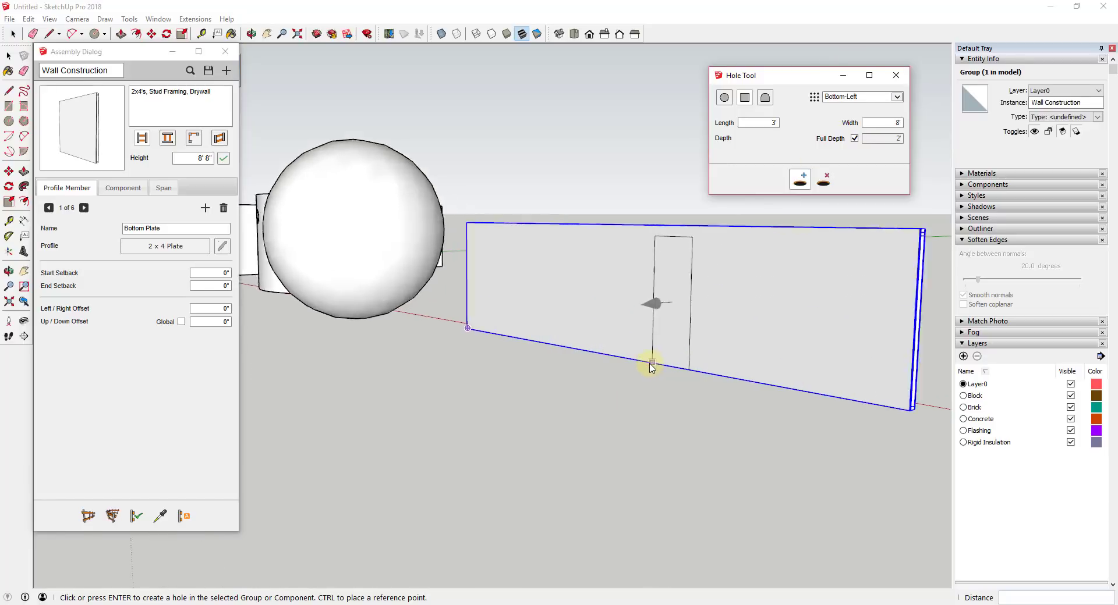
{"action": "middle_click_drag", "start_coordinate": [677, 349], "coordinate": [726, 321]}
{"action": "key", "text": "space"}
Examine how the door opening cuts through the studs, bottom plate and sheathing of the framed wall.
{"action": "scroll", "coordinate": [745, 306], "scroll_direction": "up", "scroll_amount": 6}
{"action": "middle_click_drag", "start_coordinate": [663, 280], "coordinate": [609, 252]}
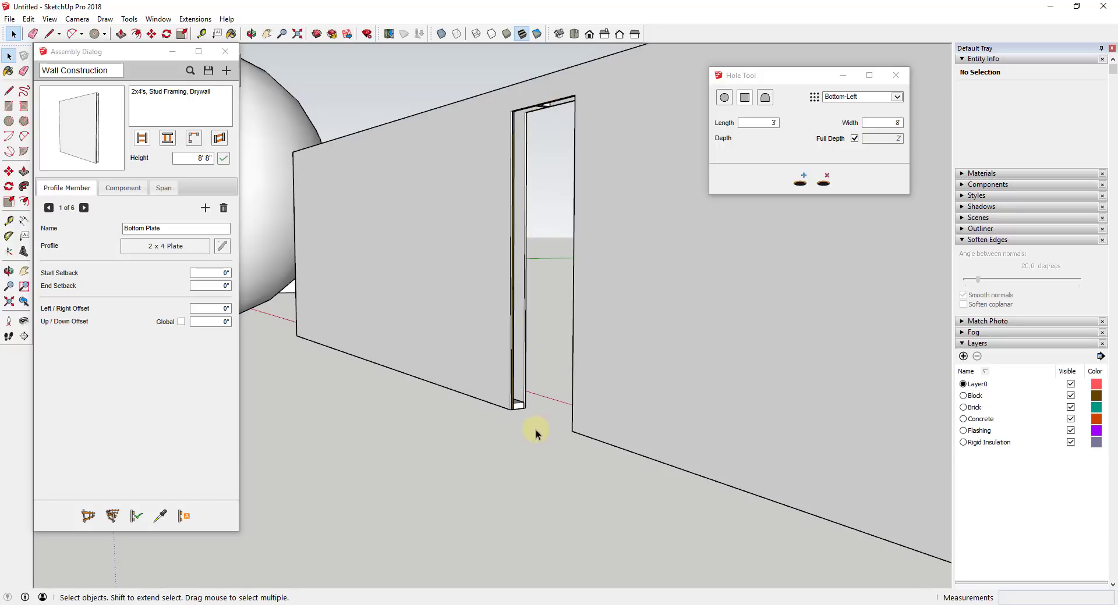
{"action": "scroll", "coordinate": [571, 356], "scroll_direction": "down", "scroll_amount": 5}
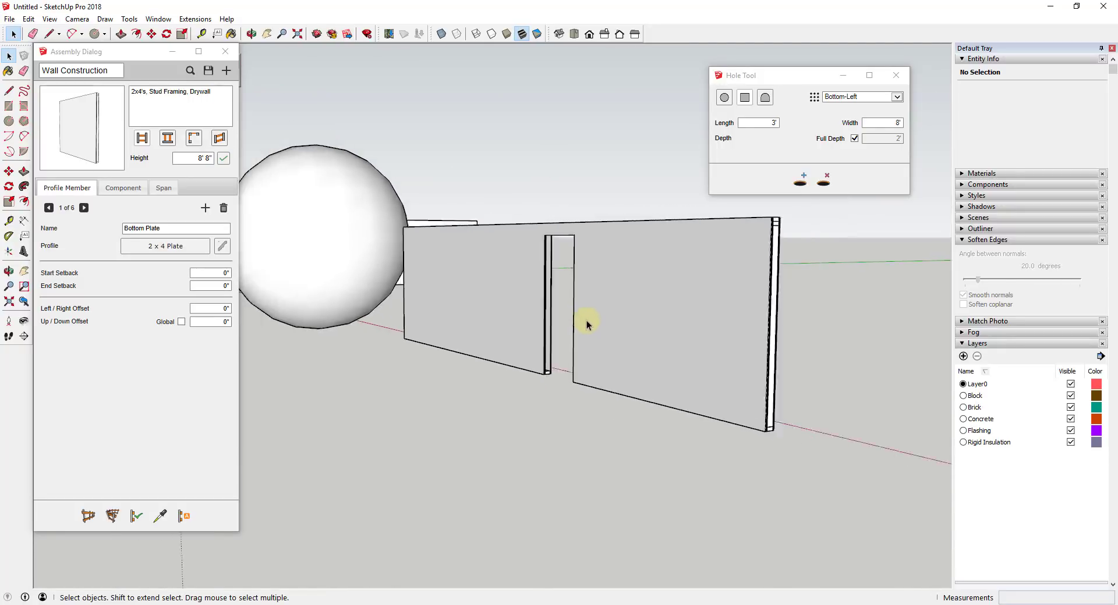
{"action": "middle_click_drag", "start_coordinate": [584, 319], "coordinate": [573, 367]}
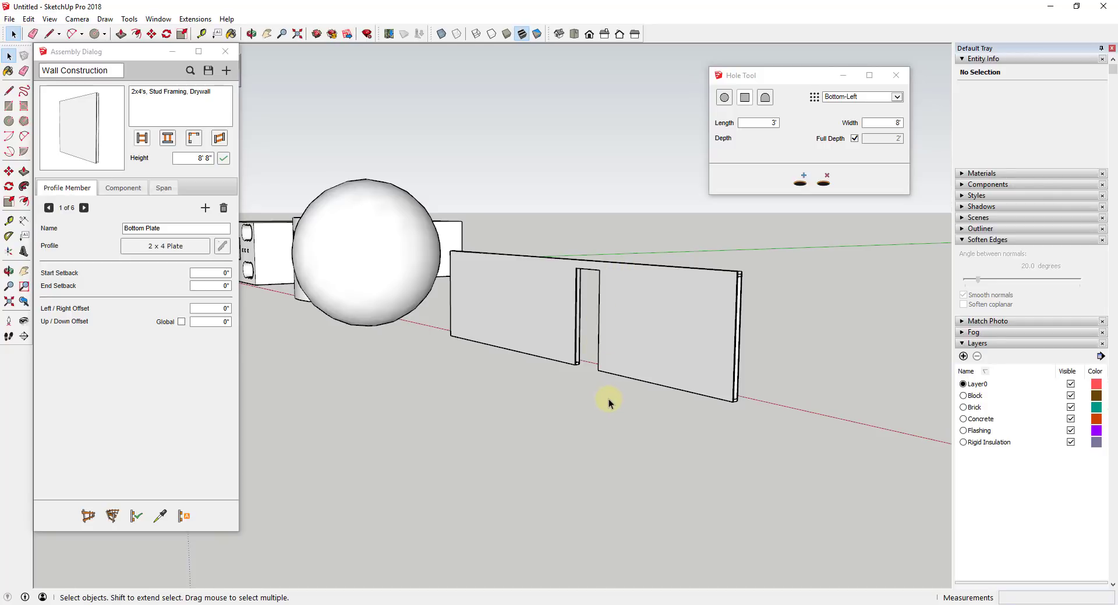
{"action": "scroll", "coordinate": [602, 367], "scroll_direction": "up", "scroll_amount": 4}
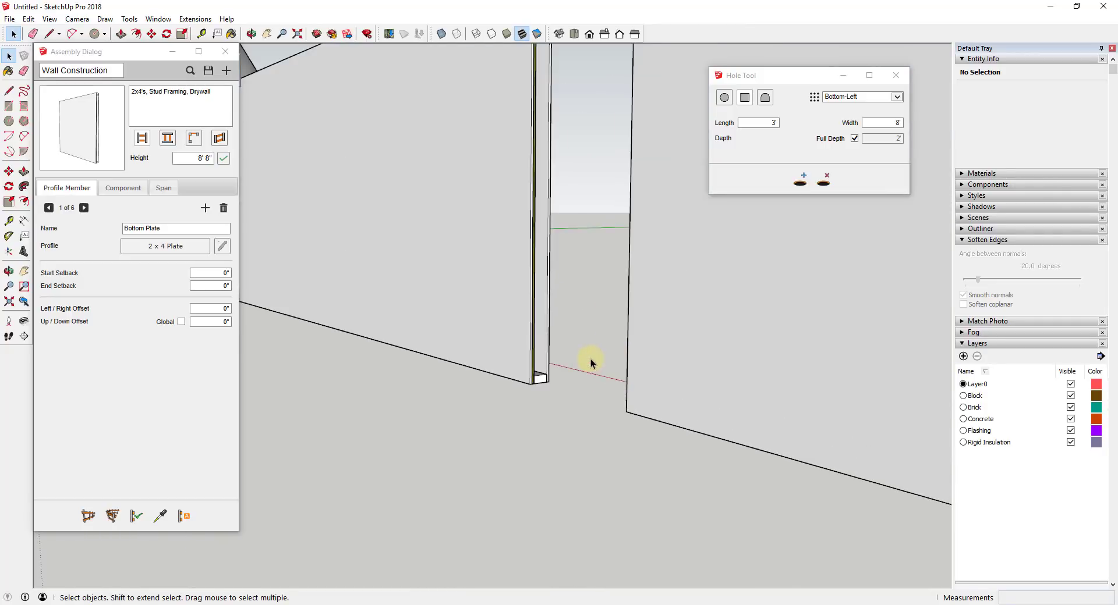
{"action": "scroll", "coordinate": [589, 362], "scroll_direction": "down", "scroll_amount": 4}
{"action": "scroll", "coordinate": [582, 249], "scroll_direction": "up", "scroll_amount": 2}
{"action": "scroll", "coordinate": [618, 267], "scroll_direction": "up", "scroll_amount": 3}
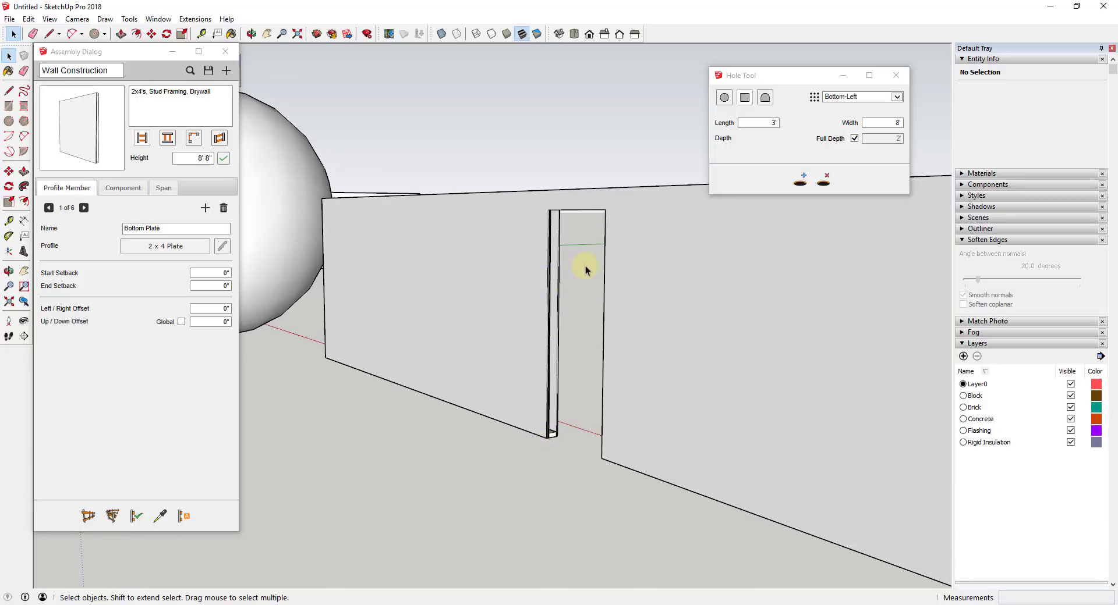
{"action": "scroll", "coordinate": [613, 284], "scroll_direction": "down", "scroll_amount": 6}
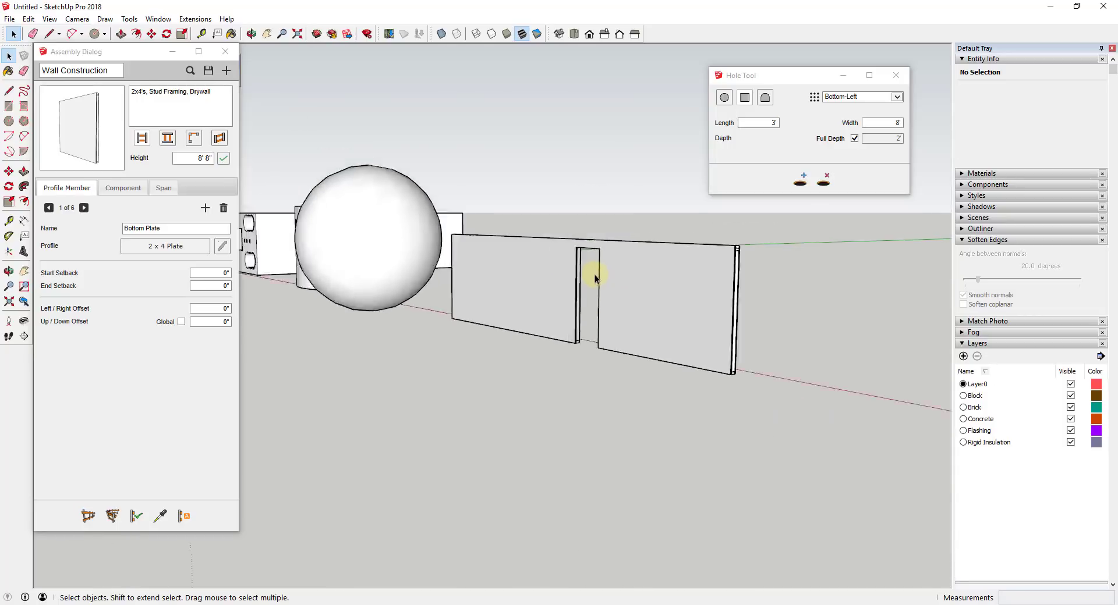
Load the jersey-barrier profile from the Profile Examples library.
{"action": "middle_click_drag", "start_coordinate": [594, 274], "coordinate": [691, 287]}
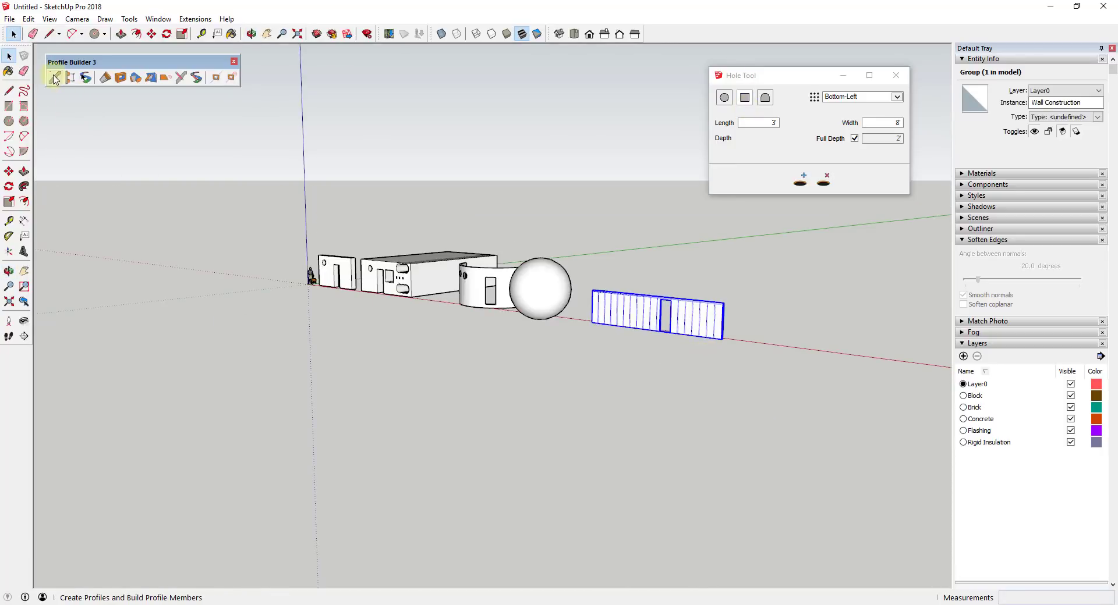
{"action": "left_click", "coordinate": [54, 77]}
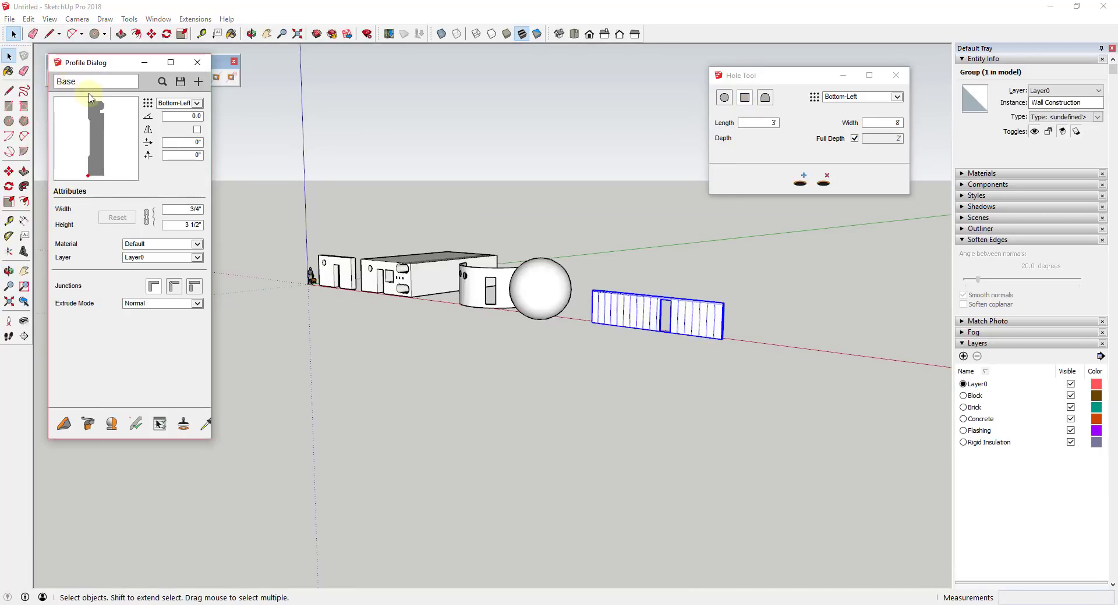
{"action": "left_click", "coordinate": [165, 85]}
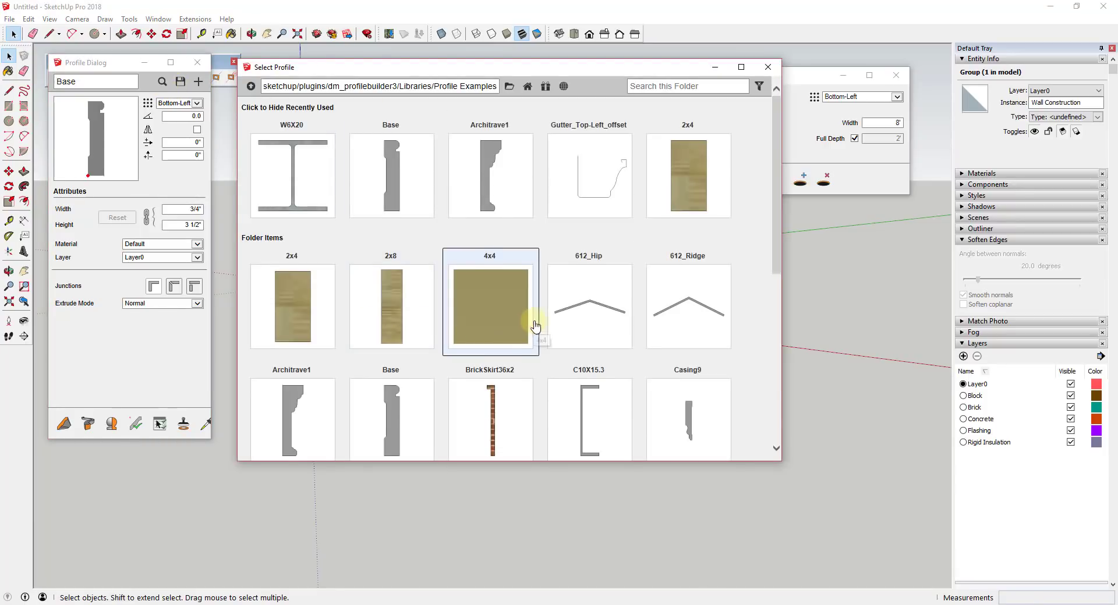
{"action": "scroll", "coordinate": [539, 321], "scroll_direction": "down", "scroll_amount": 3}
{"action": "scroll", "coordinate": [541, 315], "scroll_direction": "down", "scroll_amount": 5}
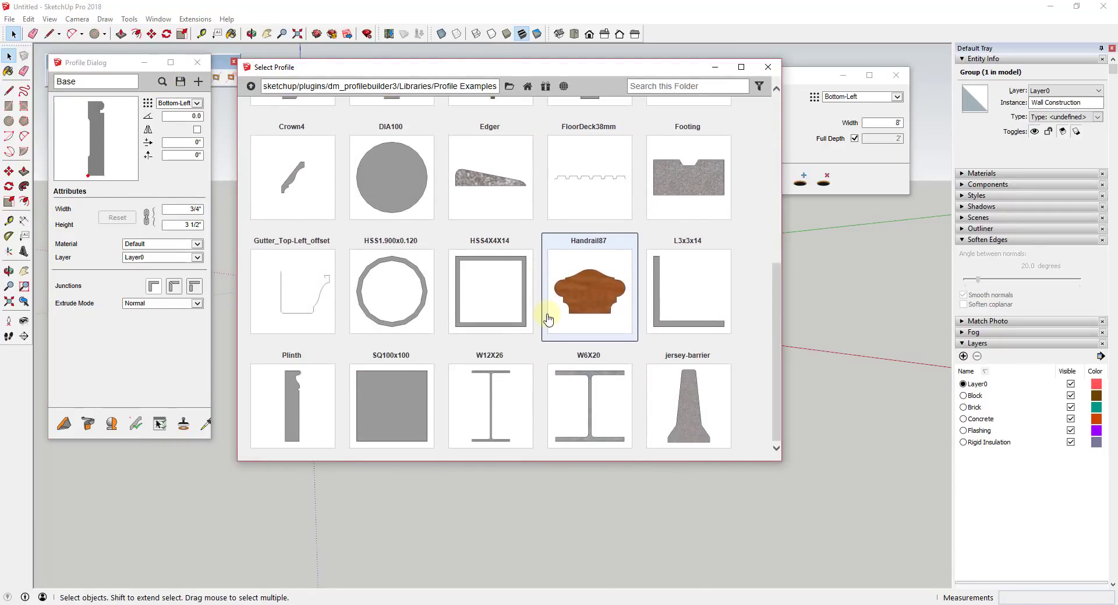
{"action": "left_click", "coordinate": [670, 410]}
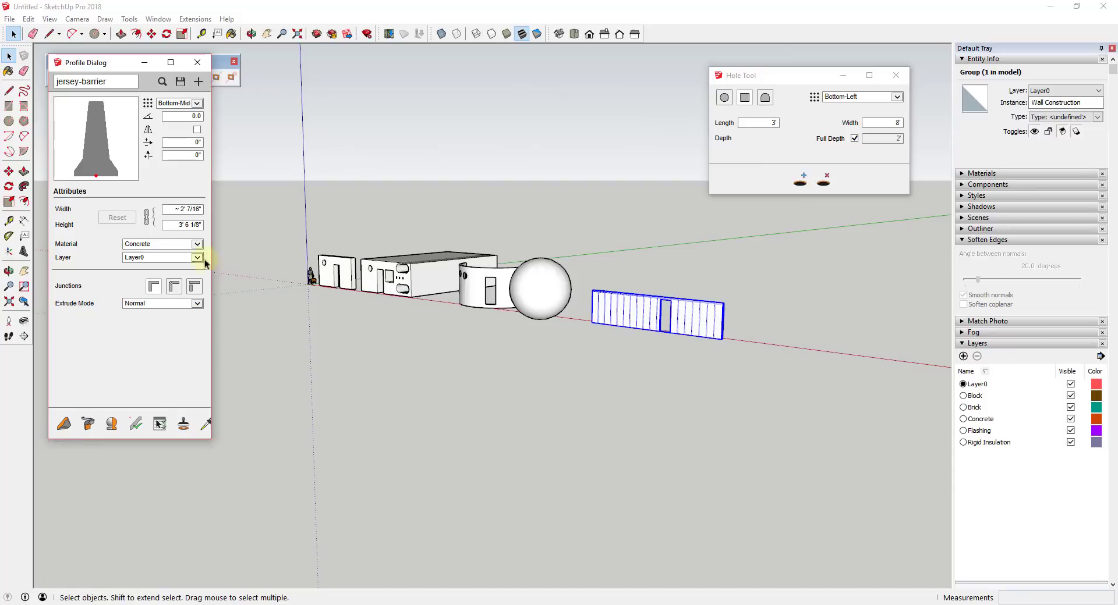
Build a jersey-barrier profile member along the red axis beyond the framed wall.
{"action": "left_click", "coordinate": [94, 425]}
{"action": "left_click", "coordinate": [748, 346]}
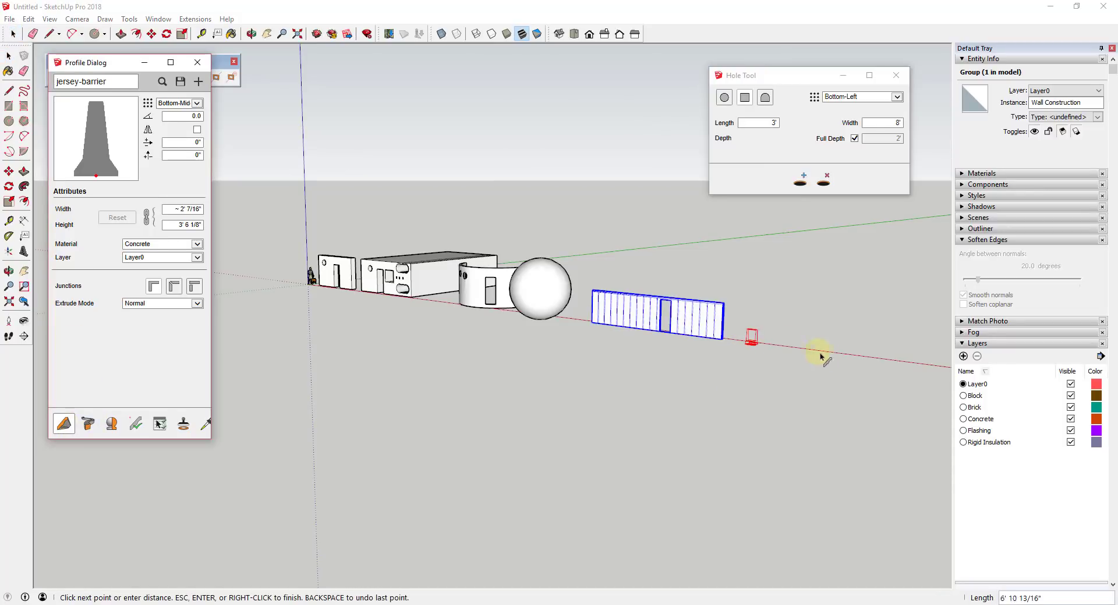
{"action": "double_click", "coordinate": [903, 357]}
{"action": "scroll", "coordinate": [899, 359], "scroll_direction": "up", "scroll_amount": 3}
{"action": "scroll", "coordinate": [882, 350], "scroll_direction": "up", "scroll_amount": 3}
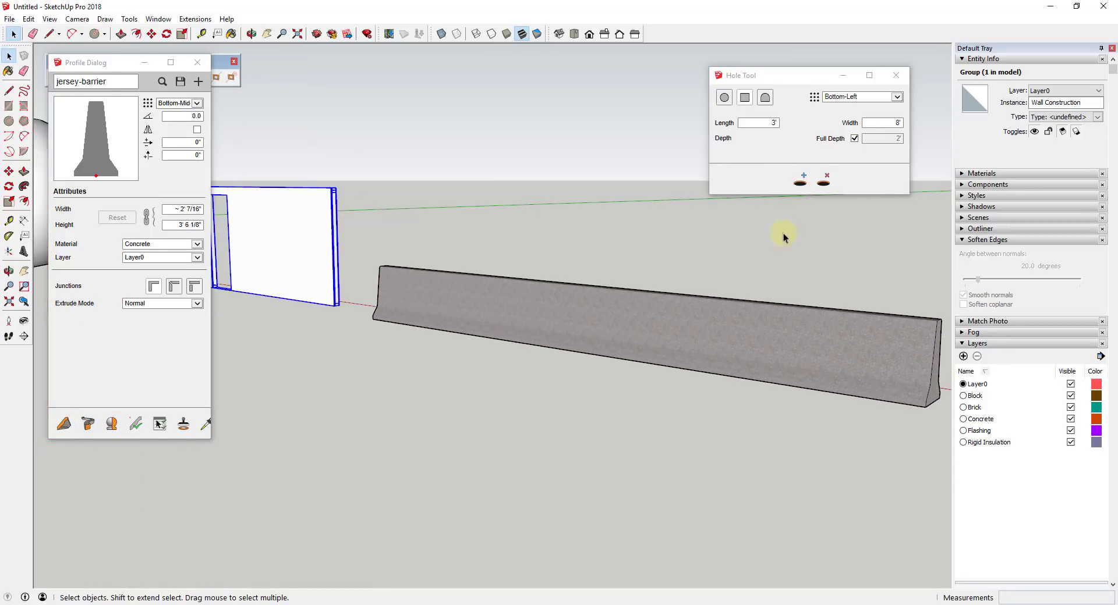
Cut three full-depth circular holes, 2' in diameter with 16 segments, in a row along the concrete barrier.
{"action": "left_click", "coordinate": [725, 102]}
{"action": "left_click", "coordinate": [799, 180]}
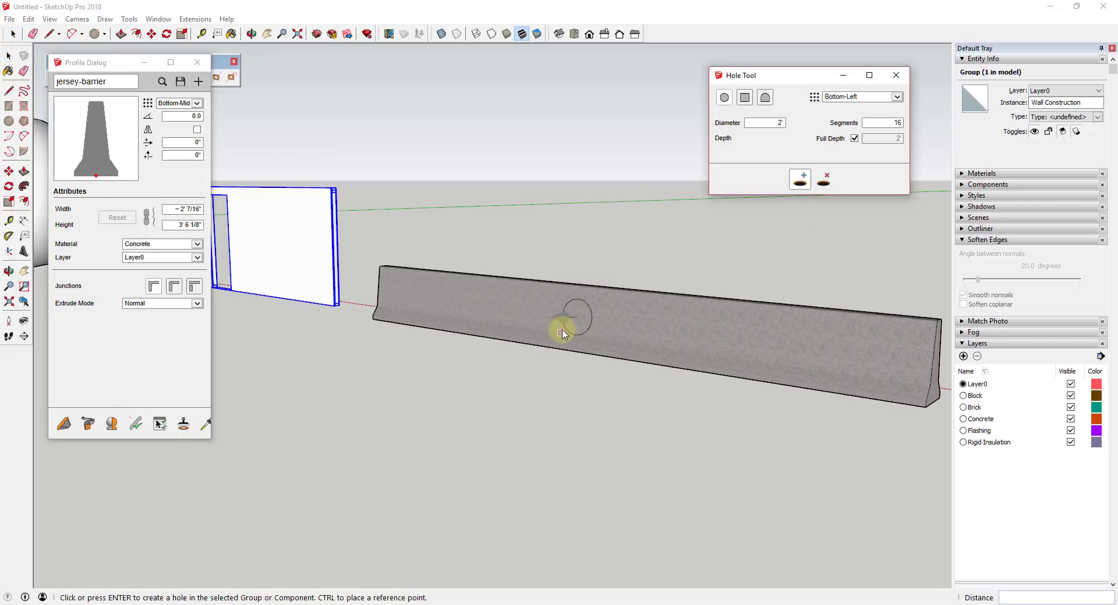
{"action": "left_click", "coordinate": [561, 330]}
{"action": "left_click", "coordinate": [640, 344]}
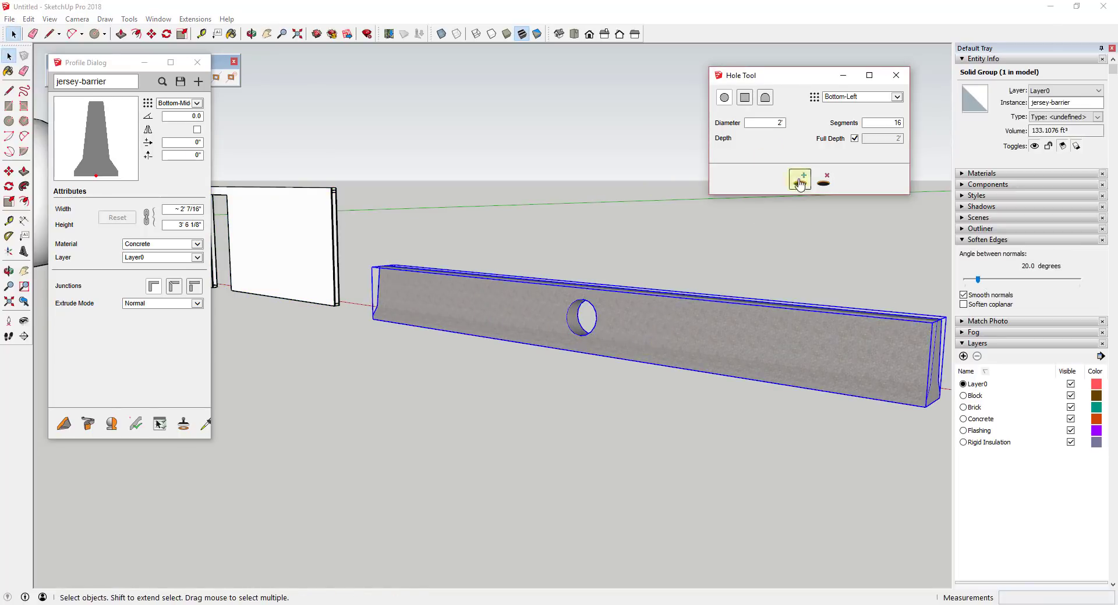
{"action": "left_click", "coordinate": [743, 347]}
Remove the two circular holes farthest from the framed wall, leaving only the nearest one in the concrete barrier.
{"action": "middle_click_drag", "start_coordinate": [743, 347], "coordinate": [809, 282]}
{"action": "scroll", "coordinate": [810, 282], "scroll_direction": "up", "scroll_amount": 2}
{"action": "left_click", "coordinate": [823, 180]}
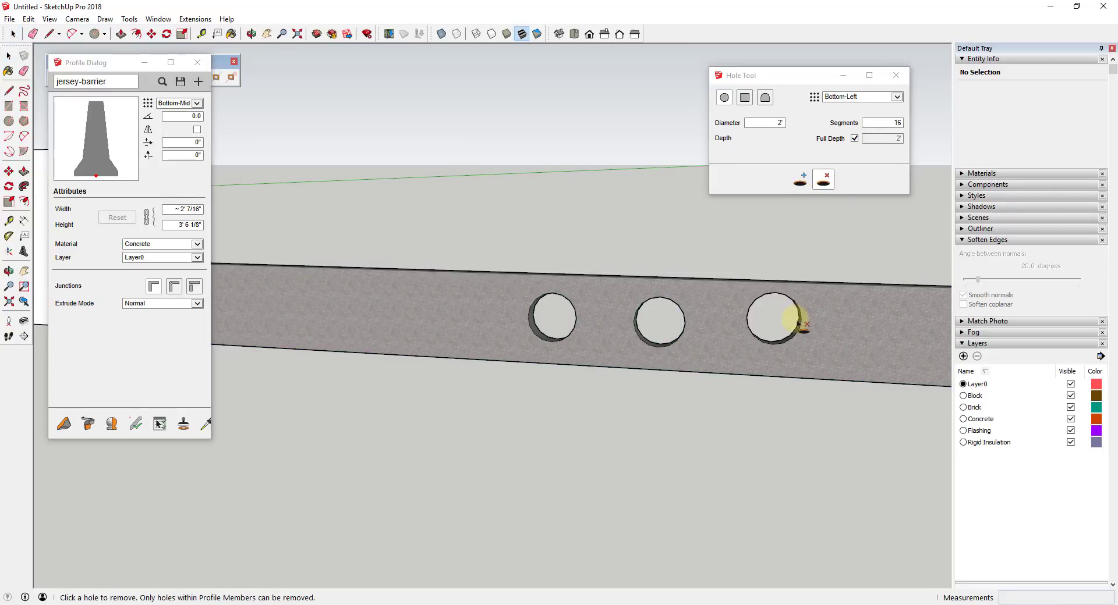
{"action": "left_click", "coordinate": [801, 324]}
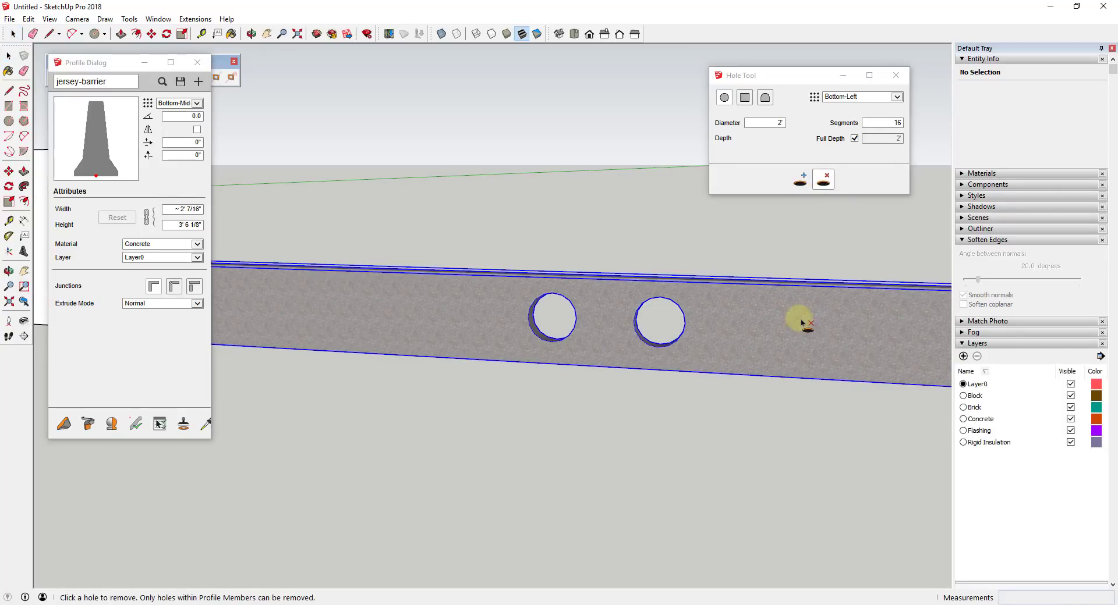
{"action": "left_click", "coordinate": [676, 331]}
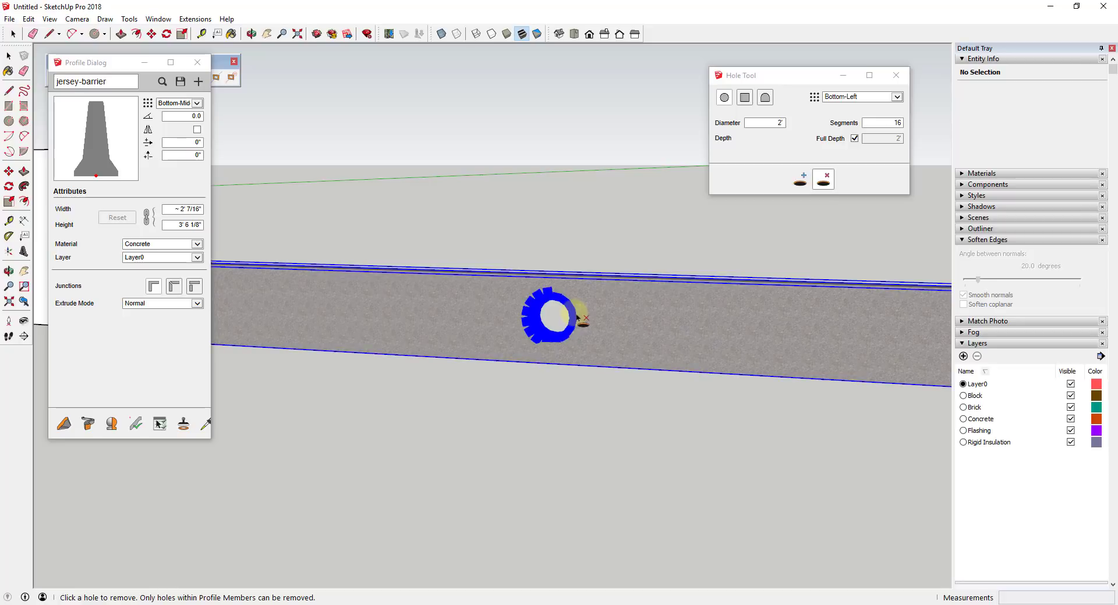
{"action": "scroll", "coordinate": [608, 320], "scroll_direction": "down", "scroll_amount": 3}
{"action": "middle_click_drag", "start_coordinate": [663, 327], "coordinate": [591, 337]}
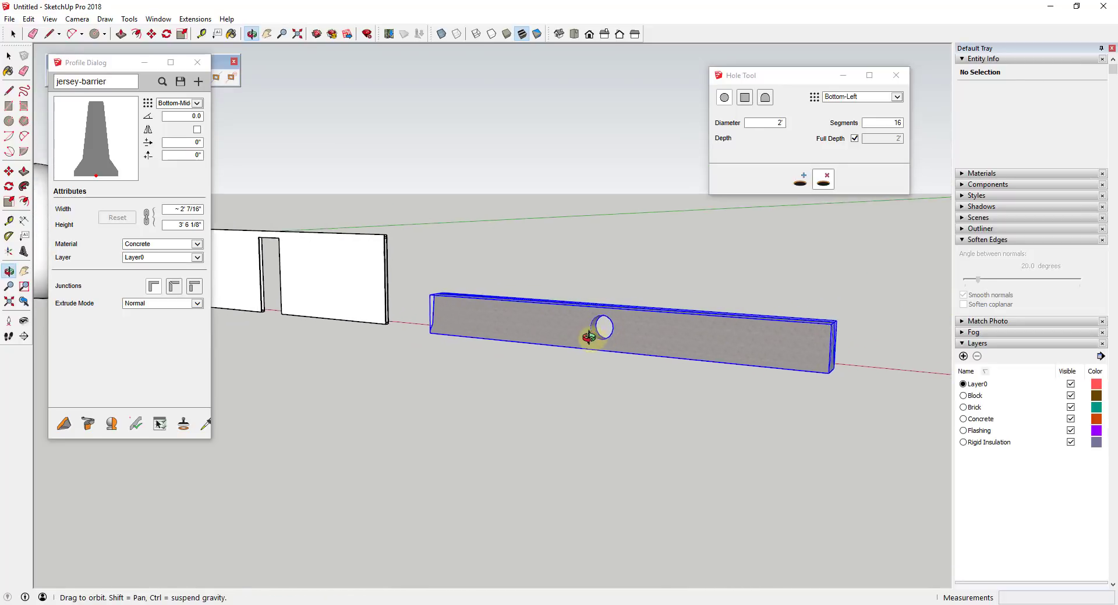
{"action": "key", "text": "space"}
Try to remove the door opening from the Wall Construction group with the hole removal tool.
{"action": "left_click", "coordinate": [669, 347]}
{"action": "scroll", "coordinate": [599, 342], "scroll_direction": "down", "scroll_amount": 3}
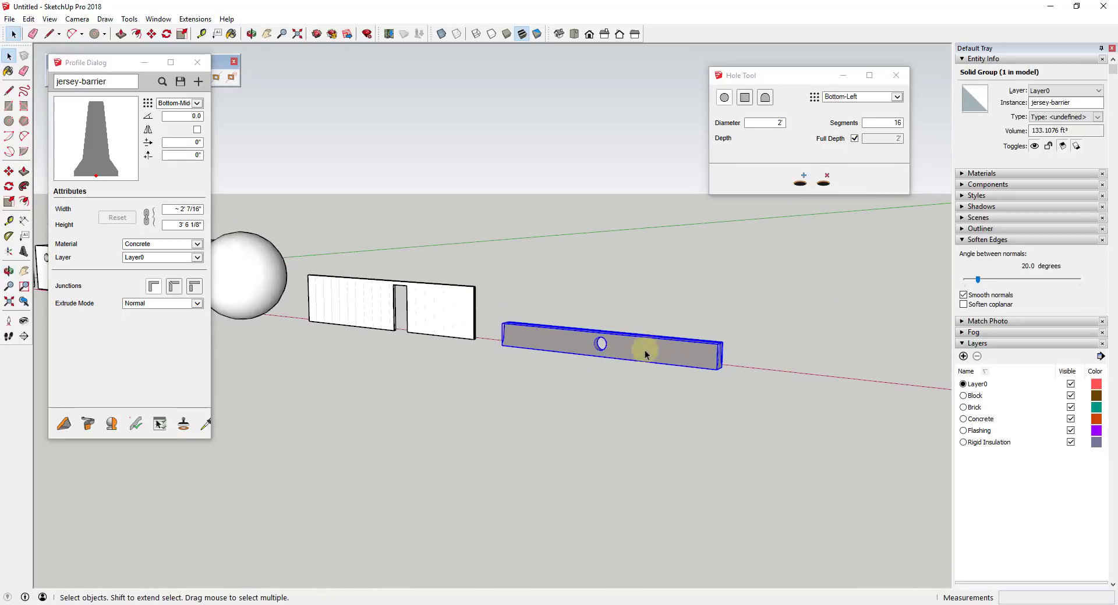
{"action": "scroll", "coordinate": [591, 352], "scroll_direction": "up", "scroll_amount": 5}
{"action": "scroll", "coordinate": [706, 364], "scroll_direction": "down", "scroll_amount": 3}
{"action": "scroll", "coordinate": [451, 314], "scroll_direction": "up", "scroll_amount": 4}
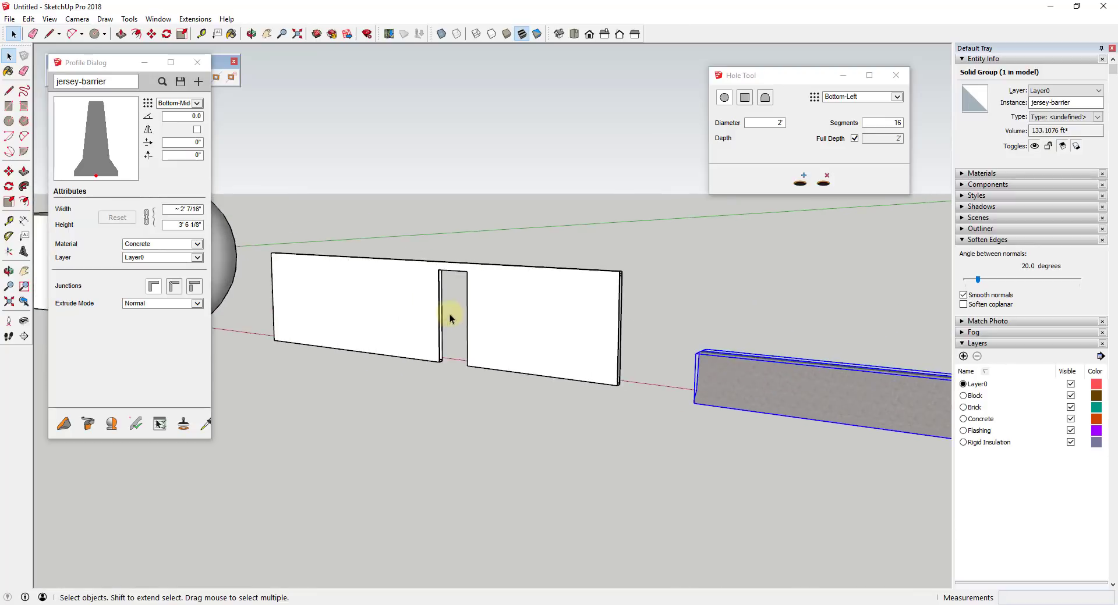
{"action": "left_click", "coordinate": [824, 181]}
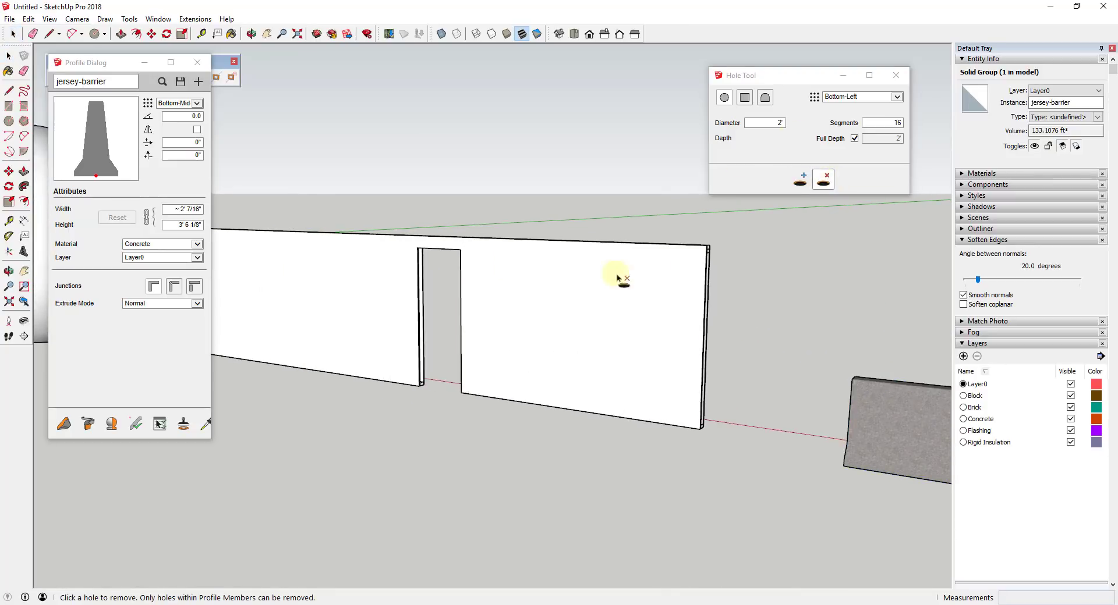
{"action": "left_click", "coordinate": [466, 316]}
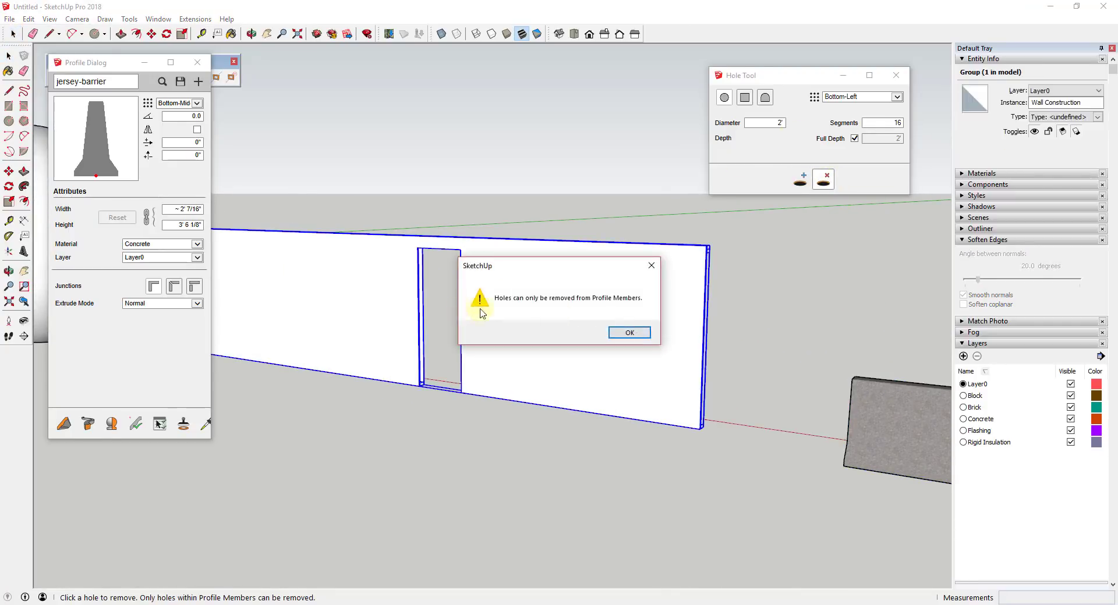
Dismiss the hole removal message, leave the removal tool and deselect the Wall Construction group.
{"action": "left_click", "coordinate": [630, 333]}
{"action": "scroll", "coordinate": [674, 336], "scroll_direction": "down", "scroll_amount": 3}
{"action": "key", "text": "space"}
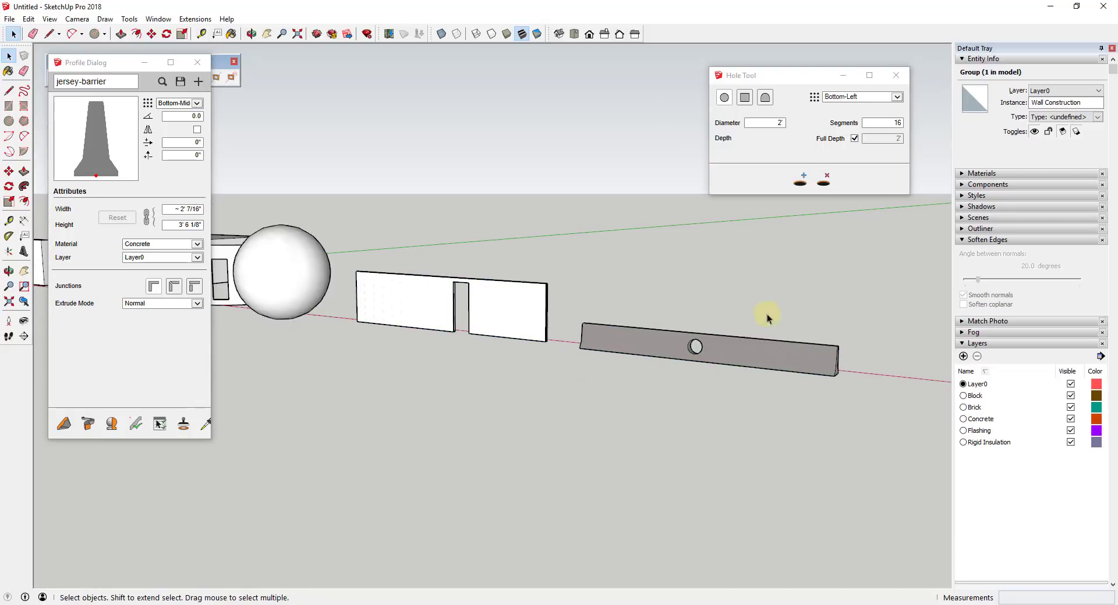
{"action": "scroll", "coordinate": [795, 350], "scroll_direction": "up", "scroll_amount": 2}
{"action": "scroll", "coordinate": [796, 349], "scroll_direction": "up", "scroll_amount": 1}
{"action": "scroll", "coordinate": [617, 327], "scroll_direction": "down", "scroll_amount": 6}
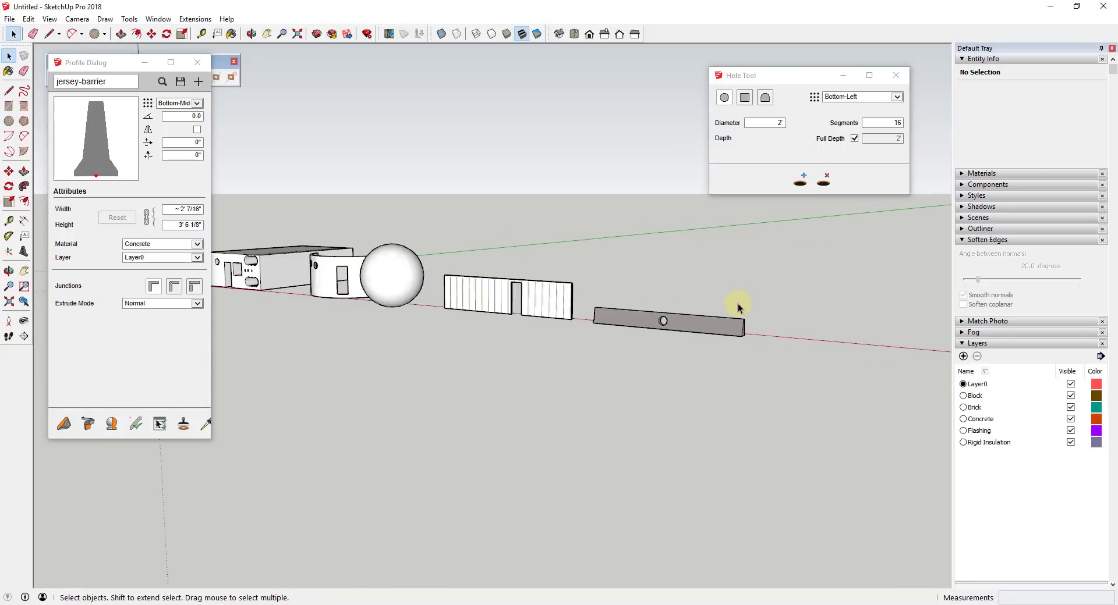
{"action": "scroll", "coordinate": [849, 299], "scroll_direction": "up", "scroll_amount": 5}
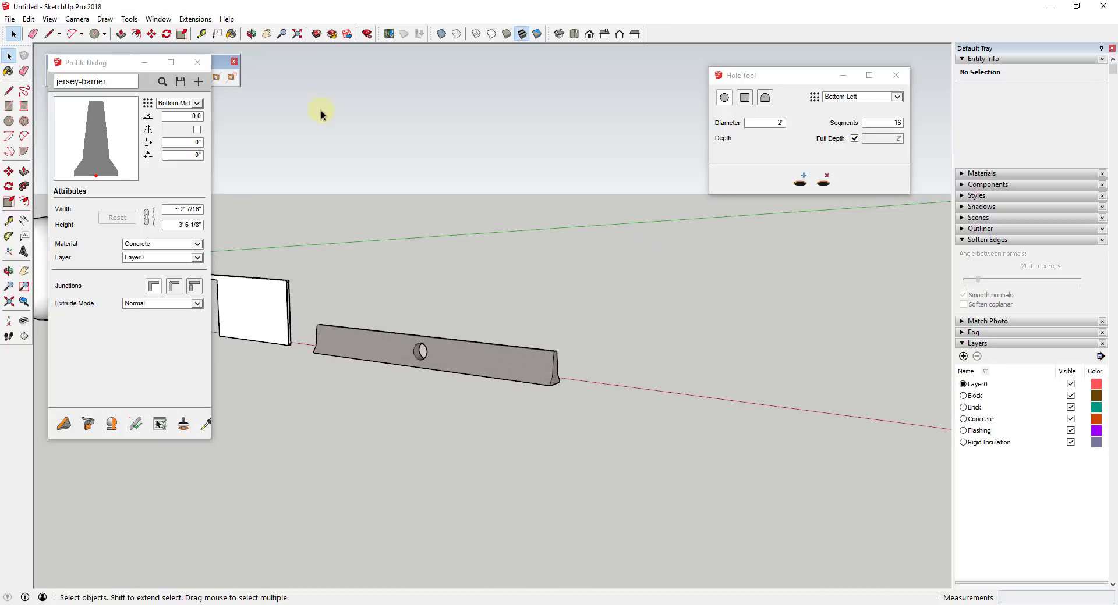
Close the profile settings and load the Cavity Wall assembly from the assembly library.
{"action": "left_click", "coordinate": [197, 62]}
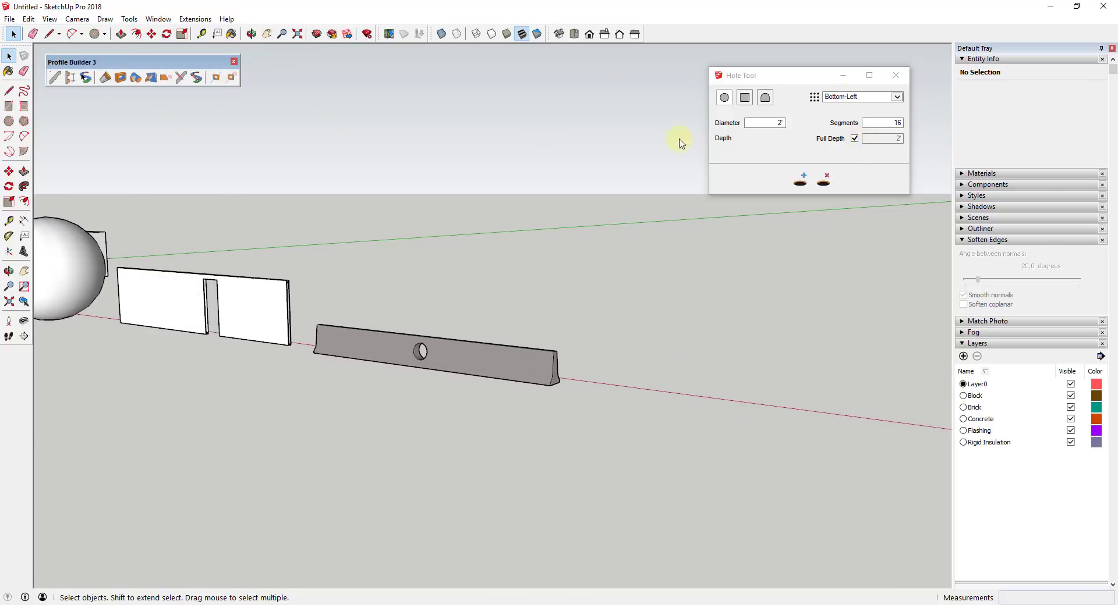
{"action": "left_click", "coordinate": [69, 77]}
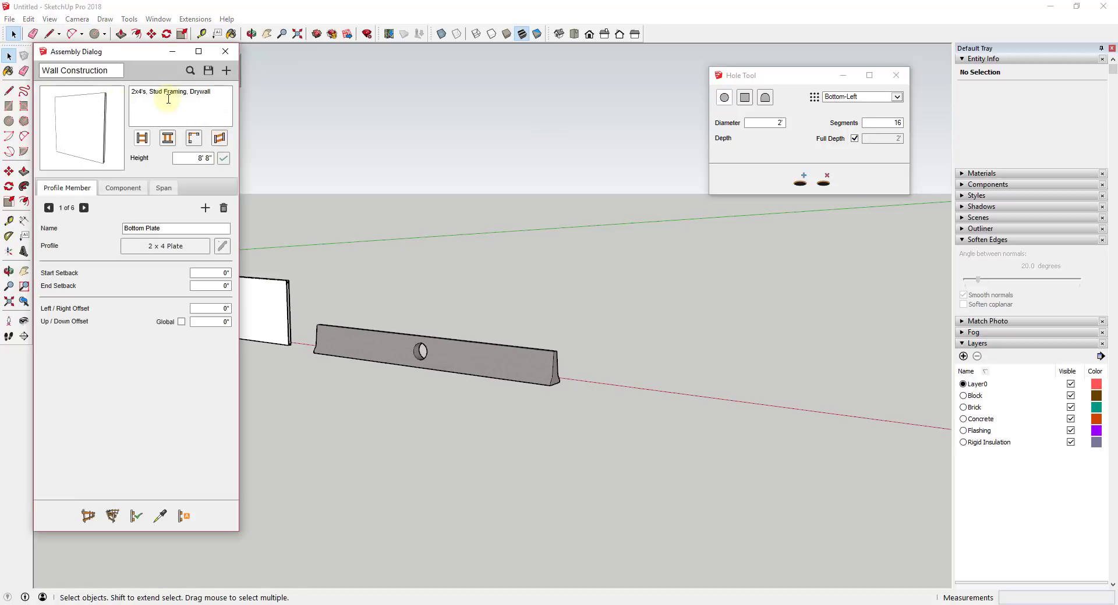
{"action": "left_click", "coordinate": [188, 72]}
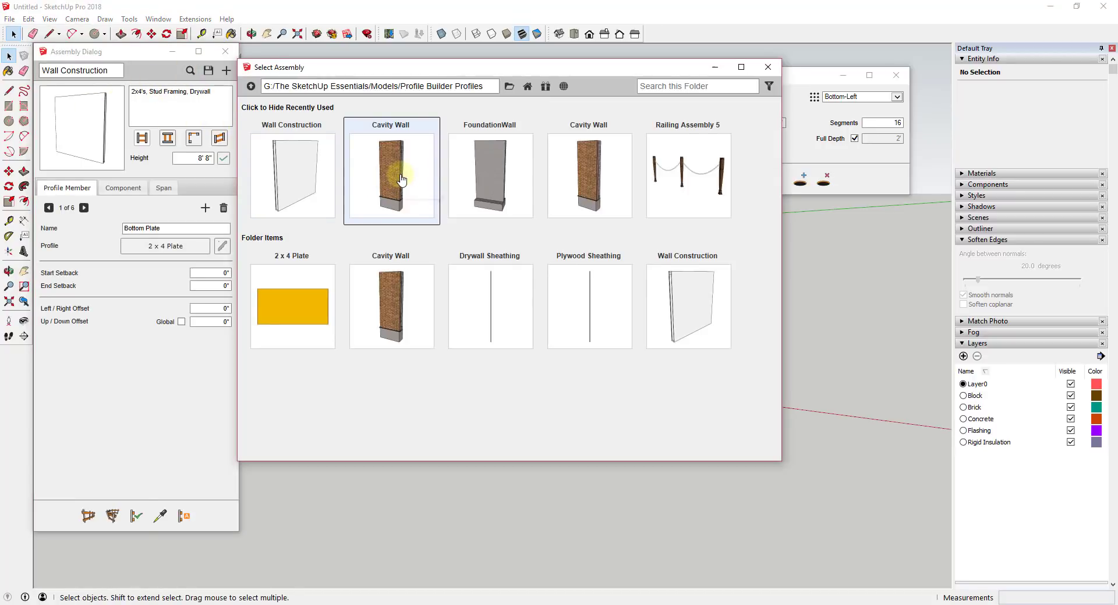
{"action": "left_click", "coordinate": [401, 180]}
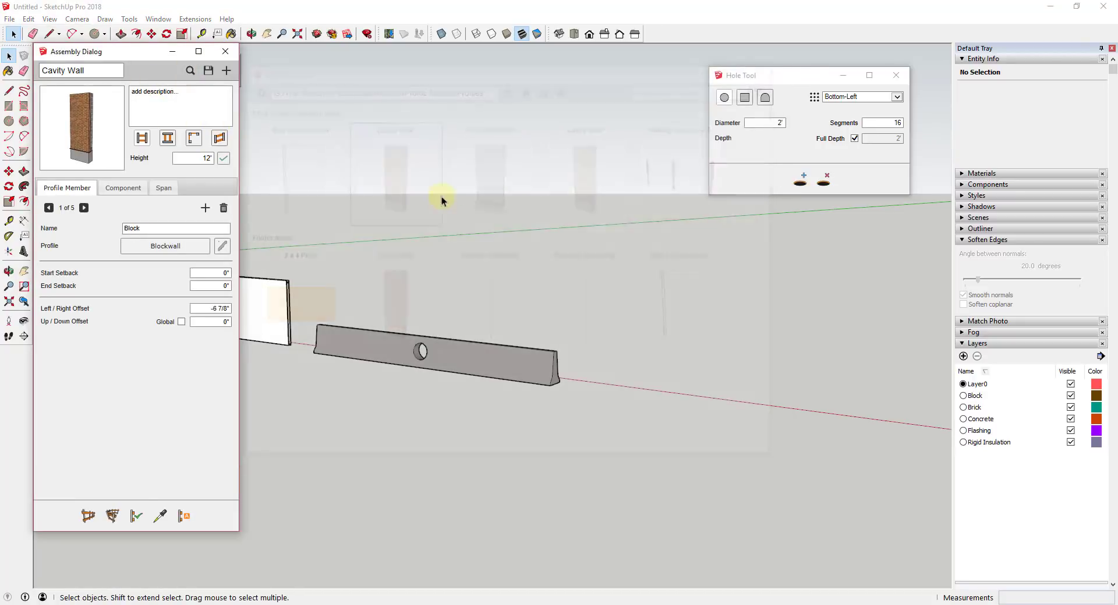
Build a 12' high Cavity Wall assembly along the red axis, beyond the free end of the concrete barrier.
{"action": "left_click", "coordinate": [88, 517]}
{"action": "left_click", "coordinate": [645, 404]}
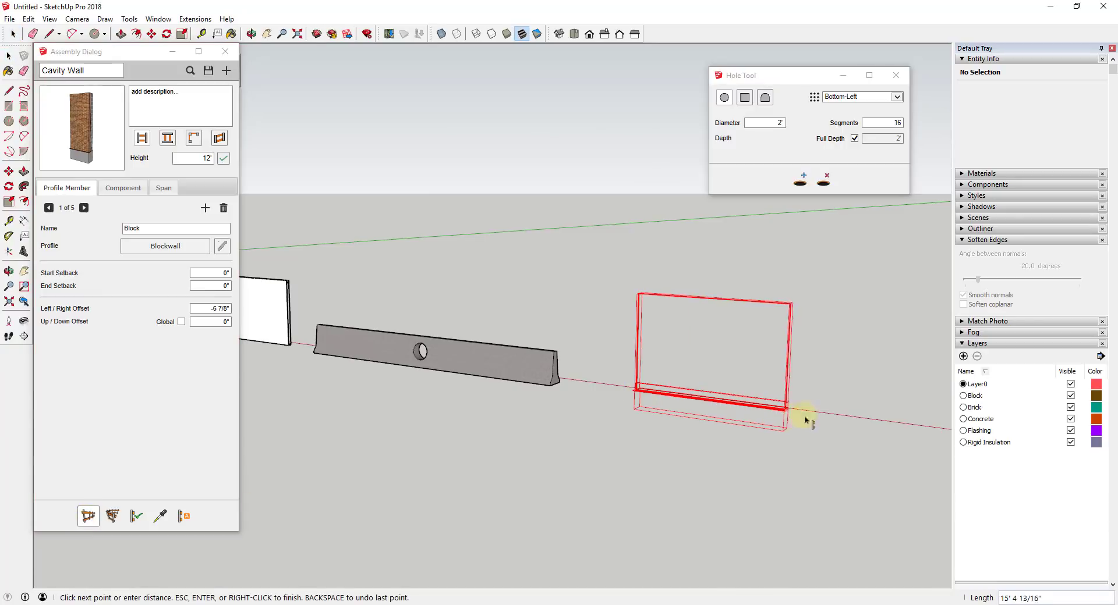
{"action": "left_click", "coordinate": [827, 405]}
{"action": "middle_click_drag", "start_coordinate": [827, 405], "coordinate": [688, 329]}
{"action": "key", "text": "space"}
{"action": "scroll", "coordinate": [579, 279], "scroll_direction": "up", "scroll_amount": 6}
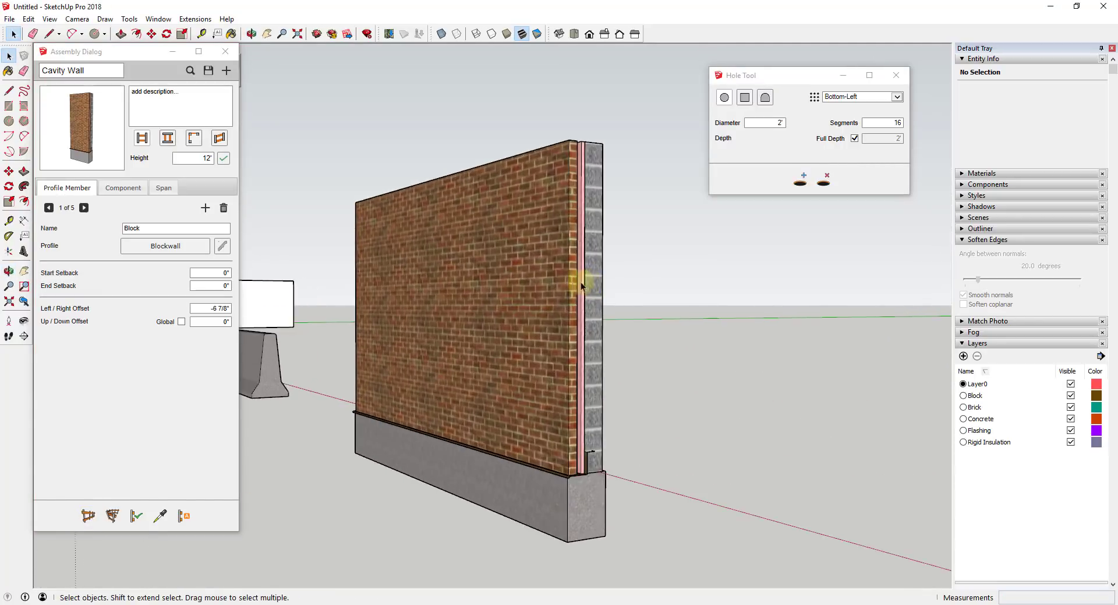
Measure the thickness of the brick layer at the exposed end of the cavity wall with the Tape Measure.
{"action": "scroll", "coordinate": [431, 177], "scroll_direction": "down", "scroll_amount": 5}
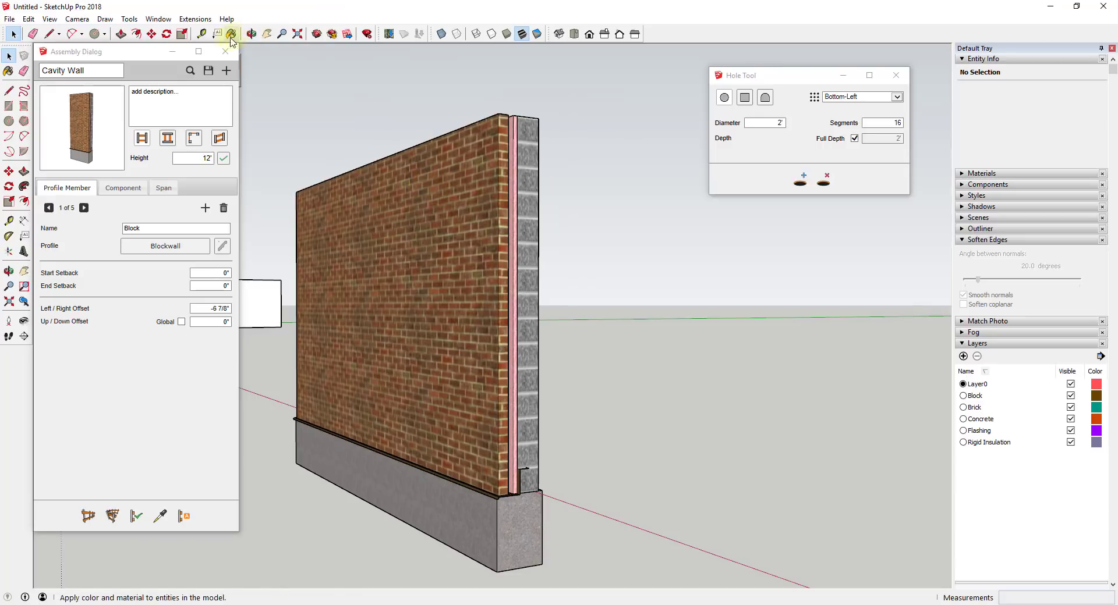
{"action": "left_click", "coordinate": [203, 36]}
{"action": "left_click", "coordinate": [499, 228]}
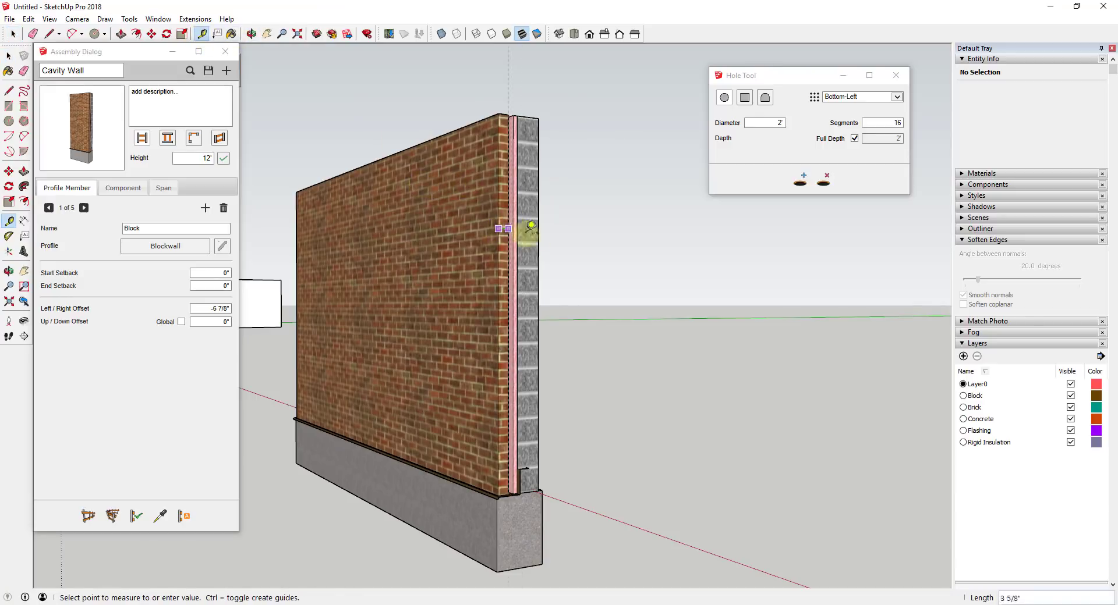
{"action": "key", "text": "space"}
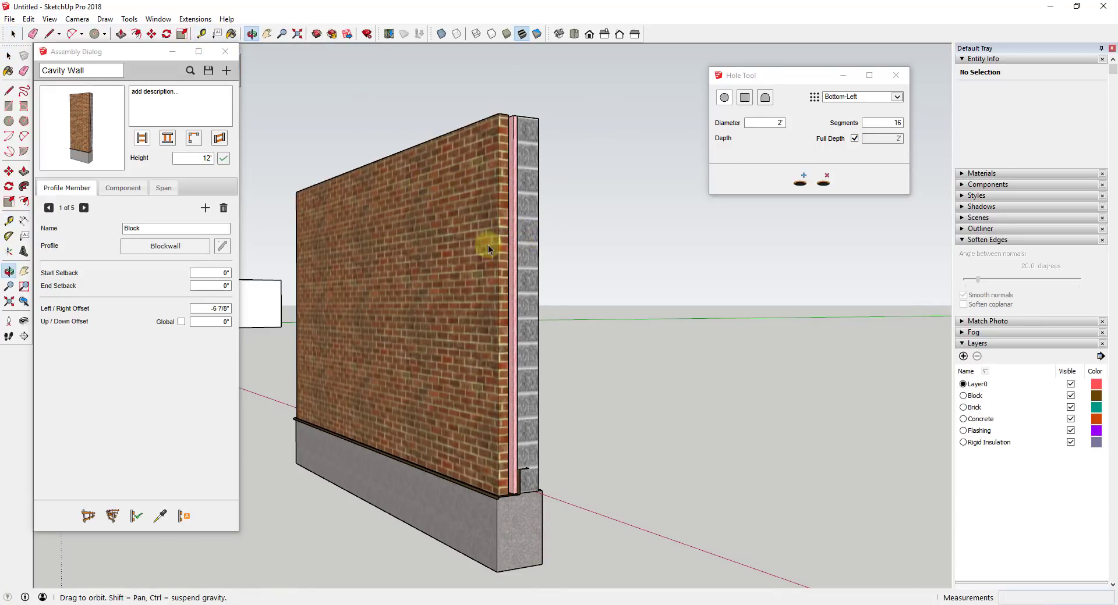
{"action": "middle_click_drag", "start_coordinate": [487, 242], "coordinate": [418, 208]}
{"action": "left_click", "coordinate": [202, 33]}
{"action": "left_click", "coordinate": [511, 221]}
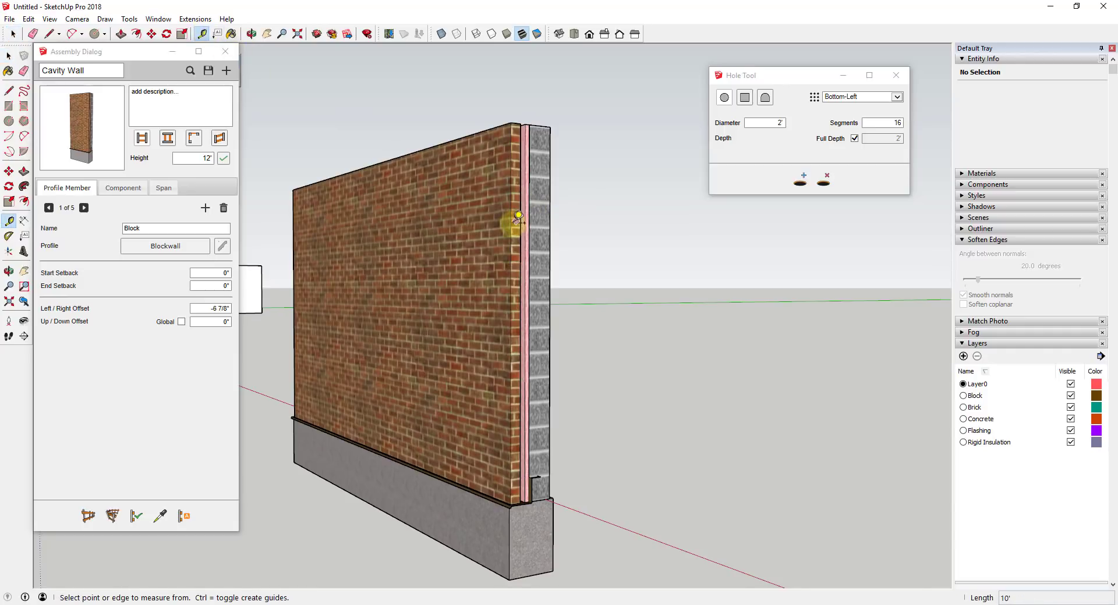
{"action": "key", "text": "space"}
{"action": "scroll", "coordinate": [544, 253], "scroll_direction": "down", "scroll_amount": 3}
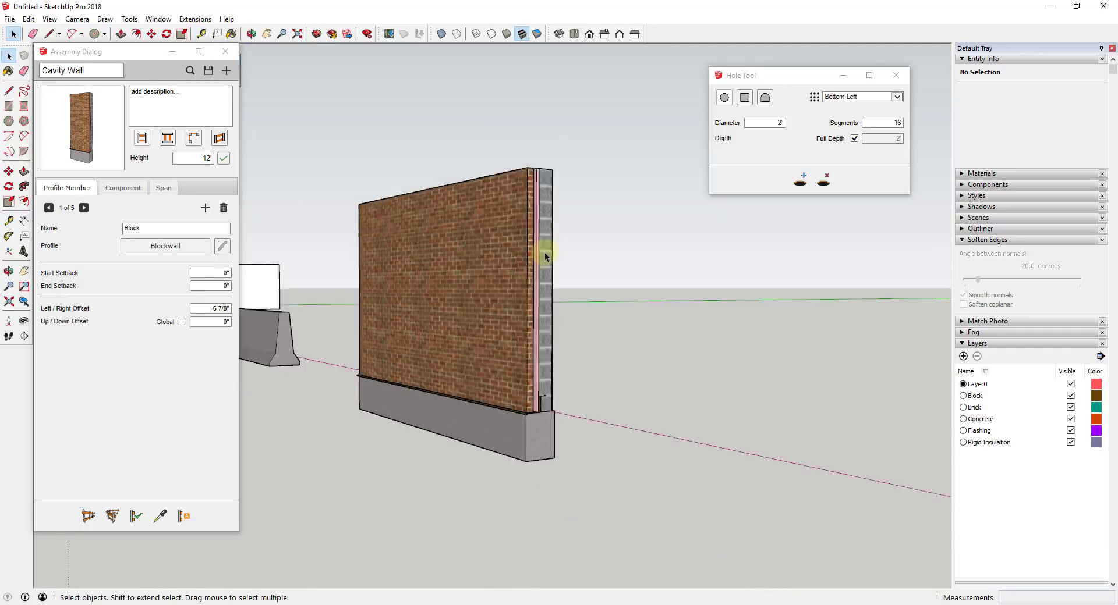
Cut a rectangular hole 3' long, 8' wide and 3 5/8" deep, full depth off, into the cavity wall's brick face from the flashing line up.
{"action": "middle_click_drag", "start_coordinate": [543, 253], "coordinate": [558, 309]}
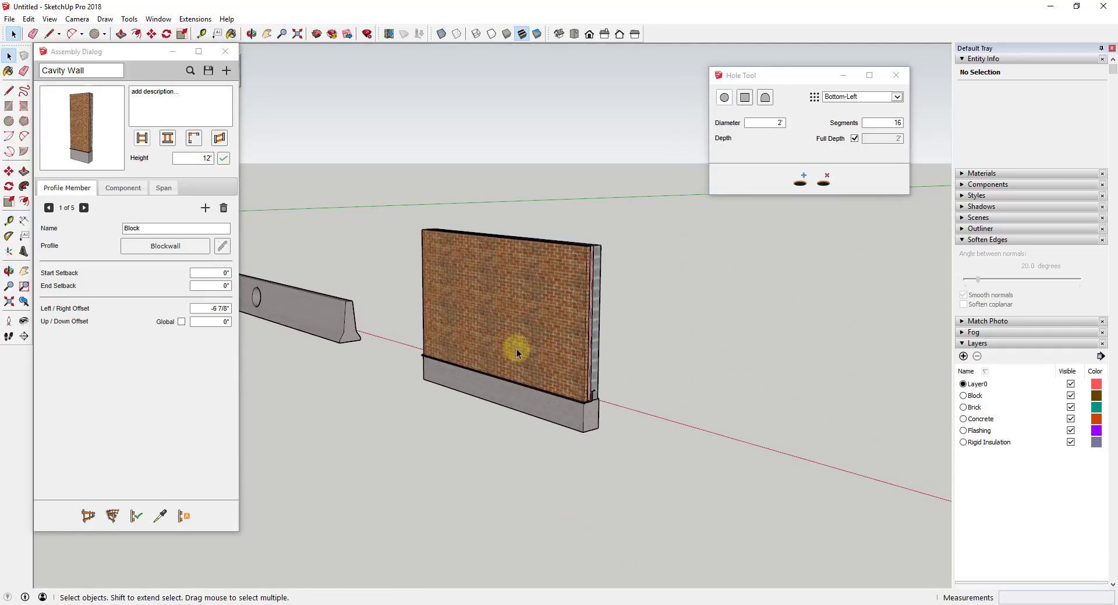
{"action": "scroll", "coordinate": [557, 334], "scroll_direction": "up", "scroll_amount": 5}
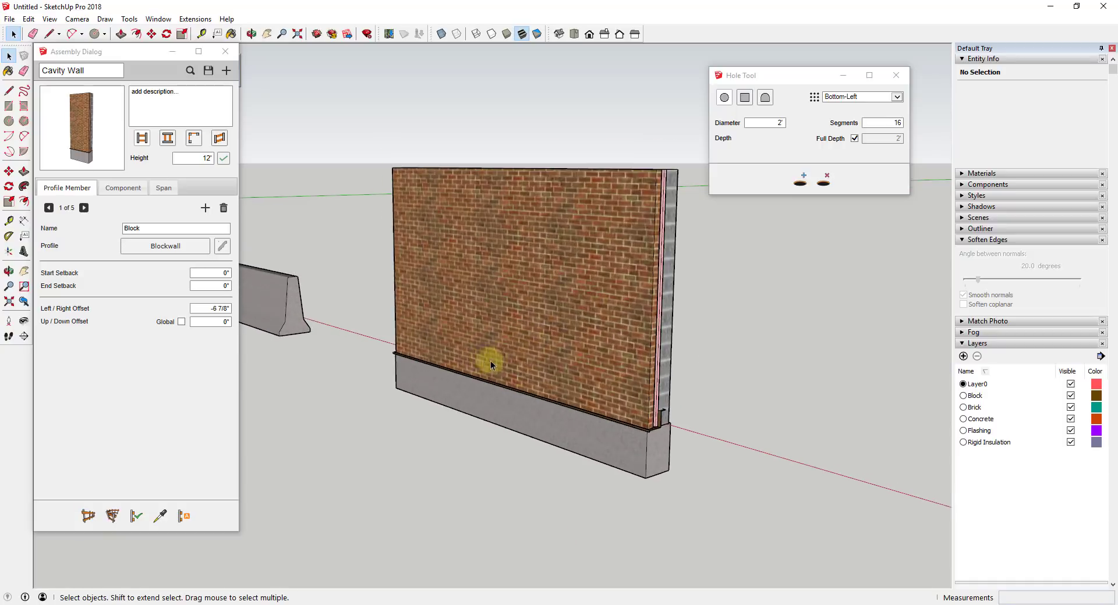
{"action": "middle_click_drag", "start_coordinate": [559, 357], "coordinate": [710, 319]}
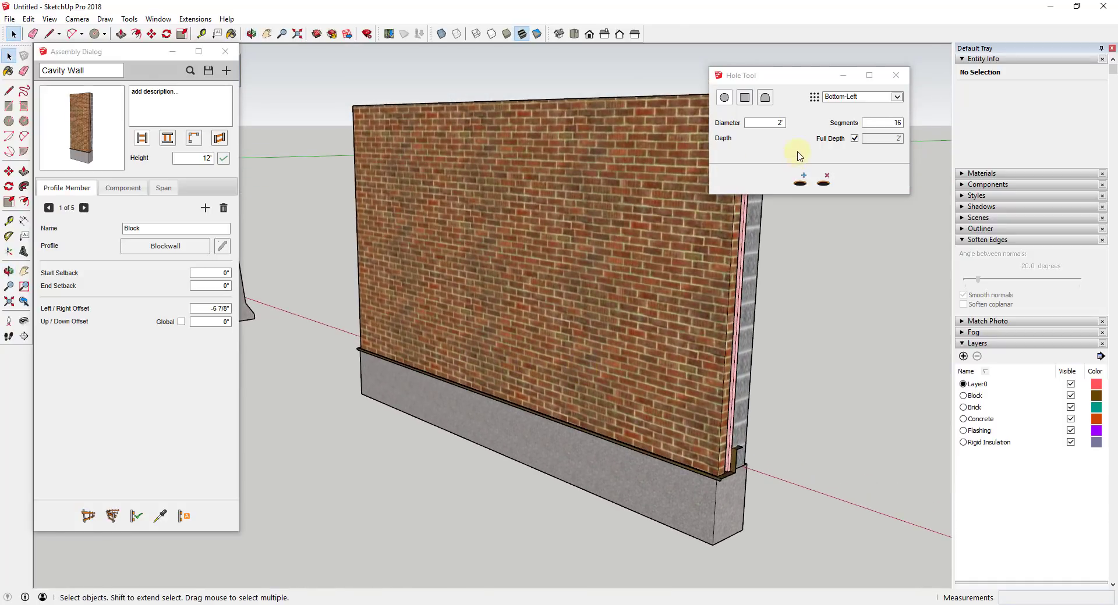
{"action": "left_click", "coordinate": [744, 103]}
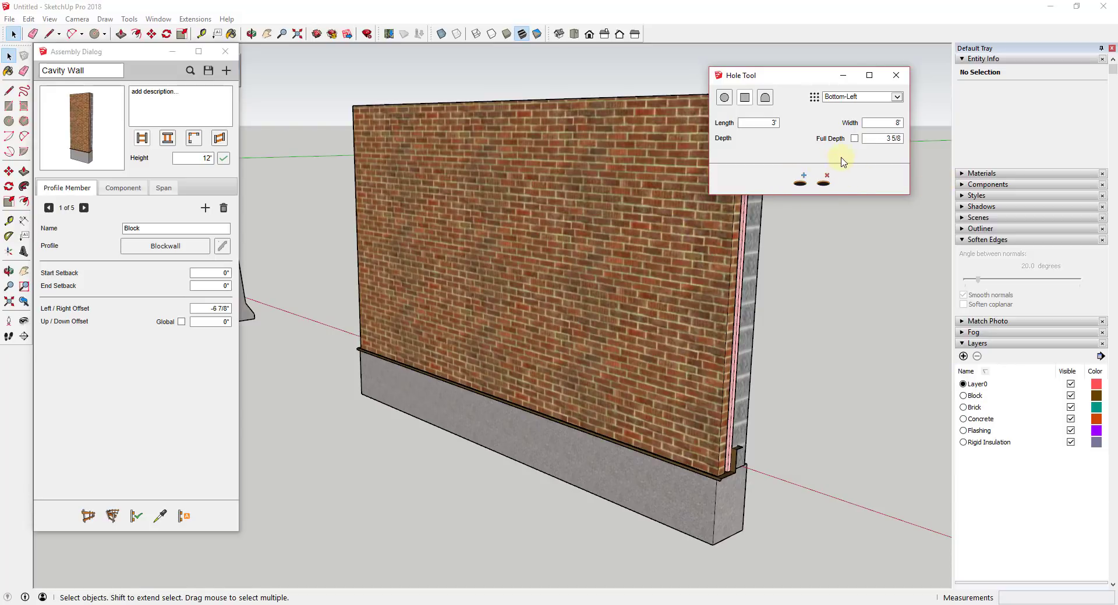
{"action": "left_click", "coordinate": [647, 220]}
{"action": "left_click", "coordinate": [801, 178]}
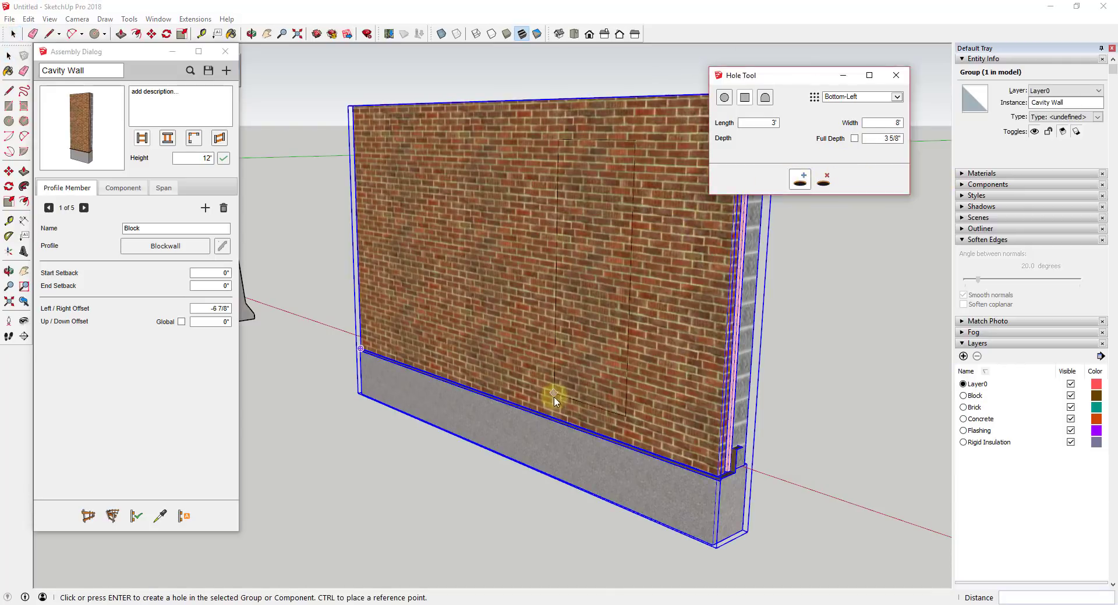
{"action": "scroll", "coordinate": [563, 415], "scroll_direction": "up", "scroll_amount": 5}
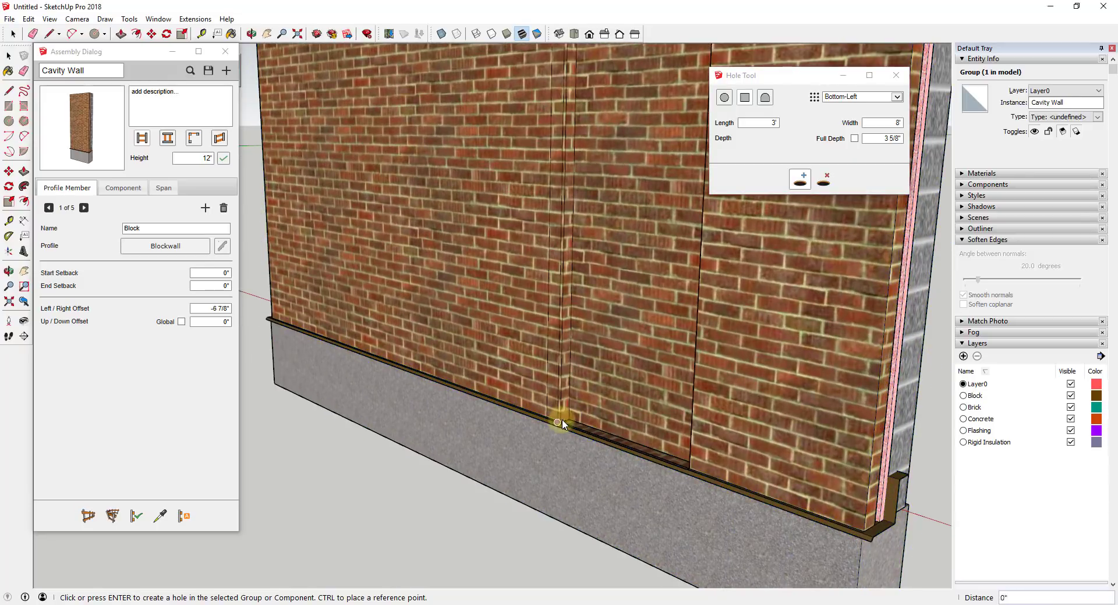
{"action": "left_click", "coordinate": [560, 418]}
{"action": "middle_click_drag", "start_coordinate": [646, 369], "coordinate": [501, 254]}
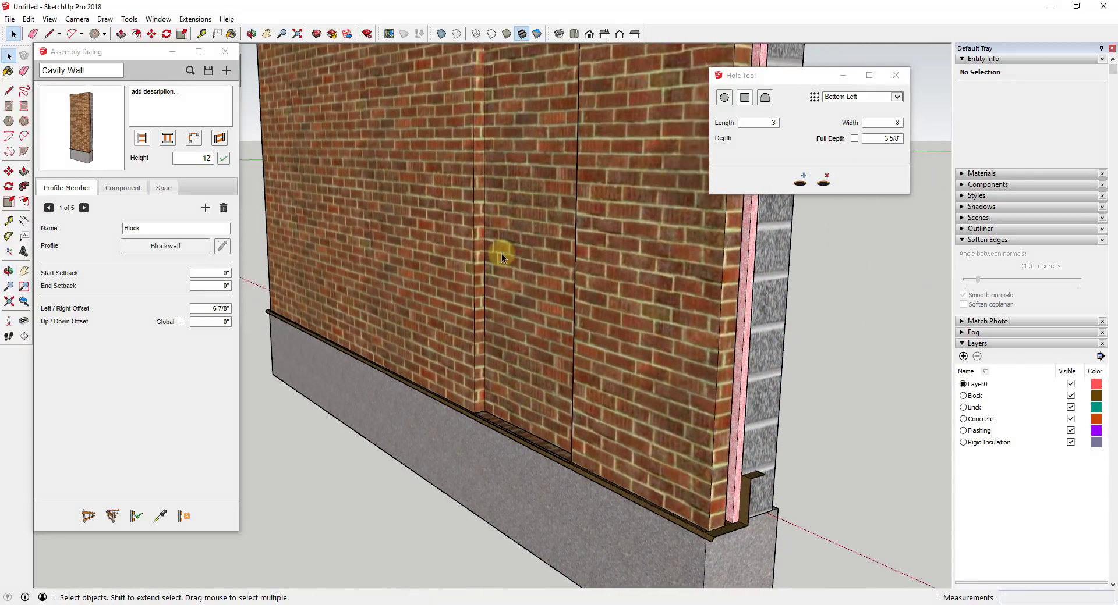
{"action": "scroll", "coordinate": [507, 227], "scroll_direction": "down", "scroll_amount": 2}
{"action": "scroll", "coordinate": [524, 198], "scroll_direction": "up", "scroll_amount": 2}
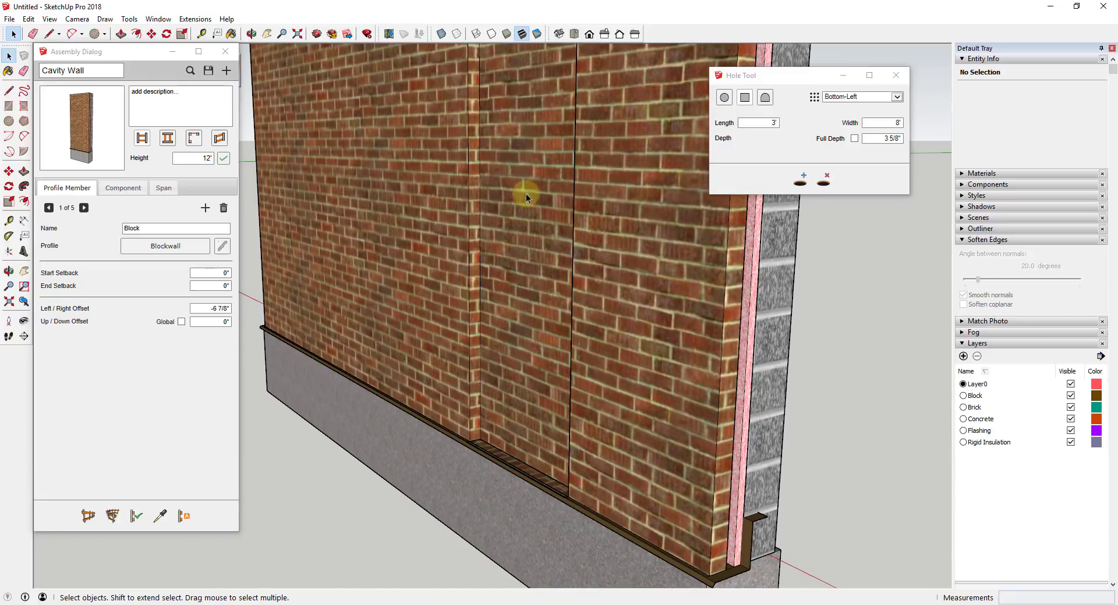
Try a second 3' by 8' rectangular hole with a depth of 4" in the brick face, between the first hole and the barrier-side end.
{"action": "scroll", "coordinate": [525, 194], "scroll_direction": "down", "scroll_amount": 5}
{"action": "middle_click_drag", "start_coordinate": [543, 190], "coordinate": [553, 195]}
{"action": "left_click", "coordinate": [884, 138]}
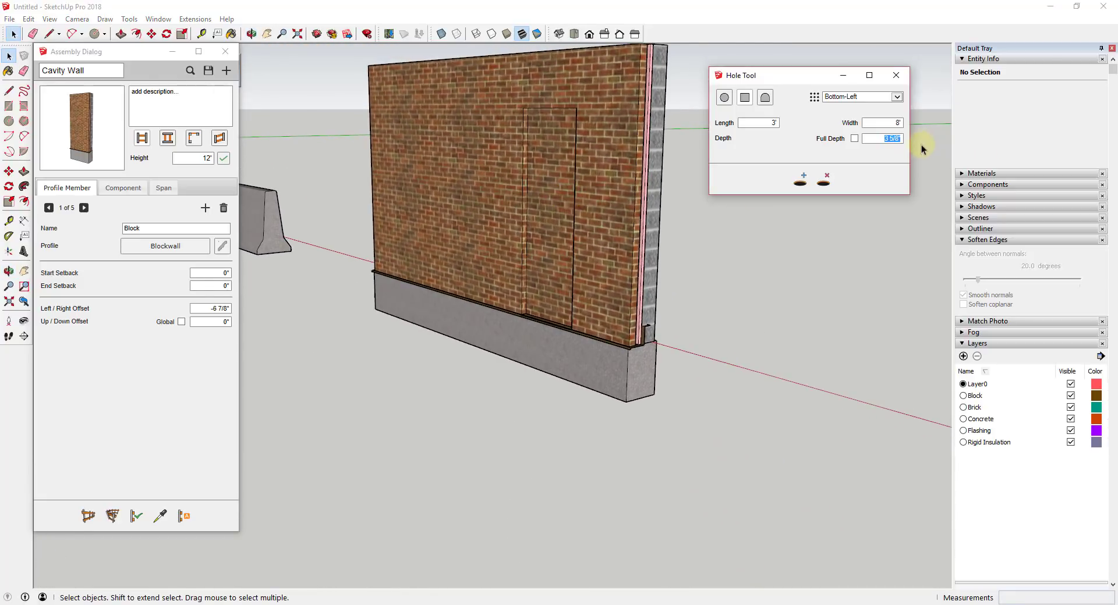
{"action": "type", "text": "4"}
{"action": "key", "text": "Return"}
{"action": "left_click", "coordinate": [588, 193]}
{"action": "left_click", "coordinate": [800, 180]}
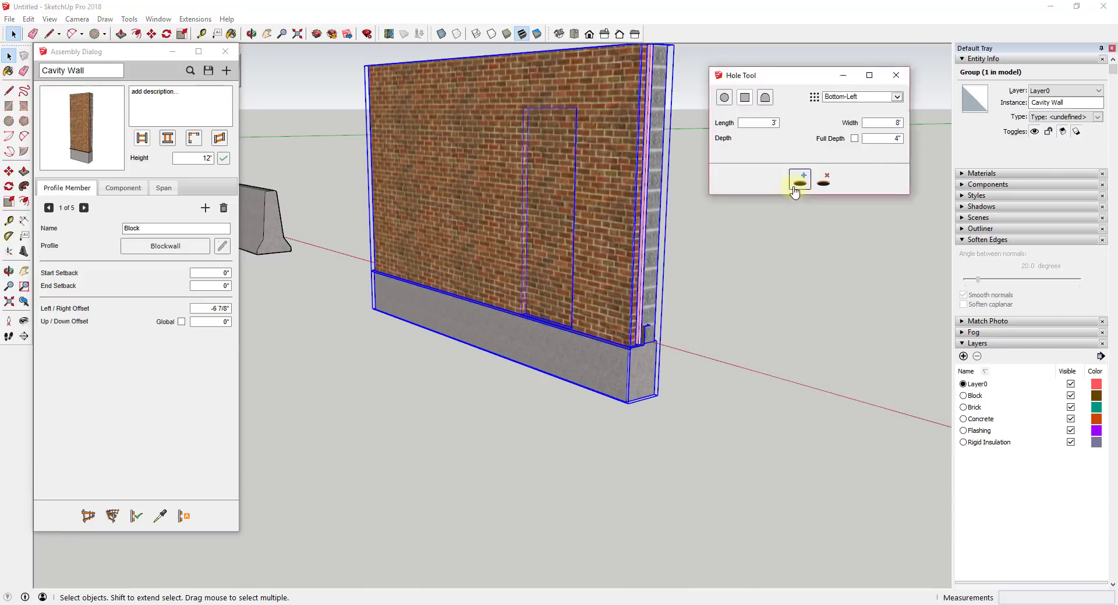
{"action": "scroll", "coordinate": [478, 292], "scroll_direction": "up", "scroll_amount": 5}
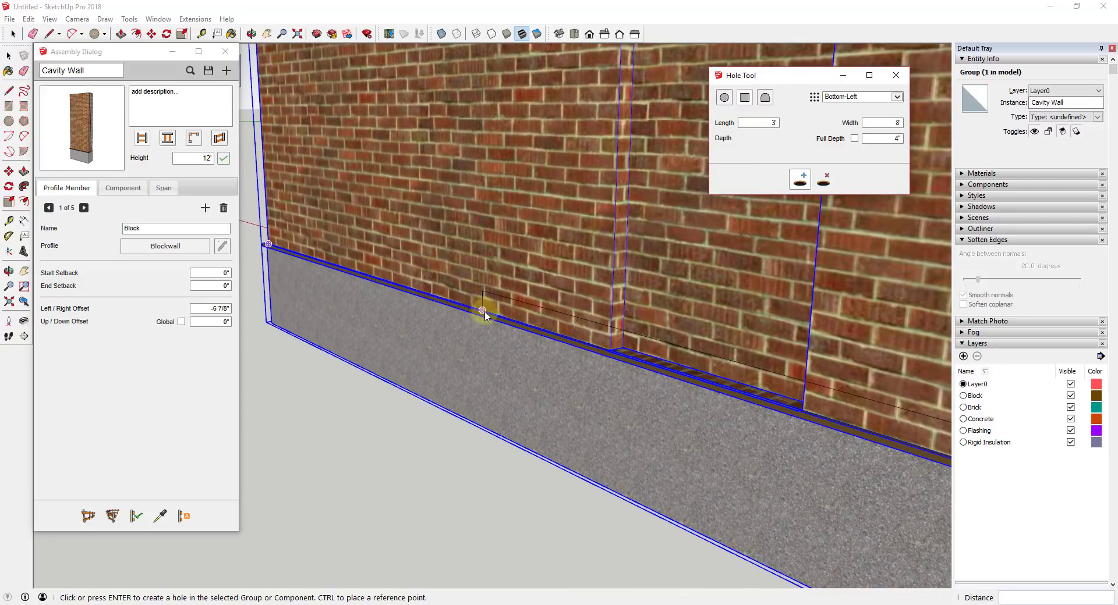
{"action": "left_click", "coordinate": [422, 298]}
{"action": "scroll", "coordinate": [413, 291], "scroll_direction": "down", "scroll_amount": 5}
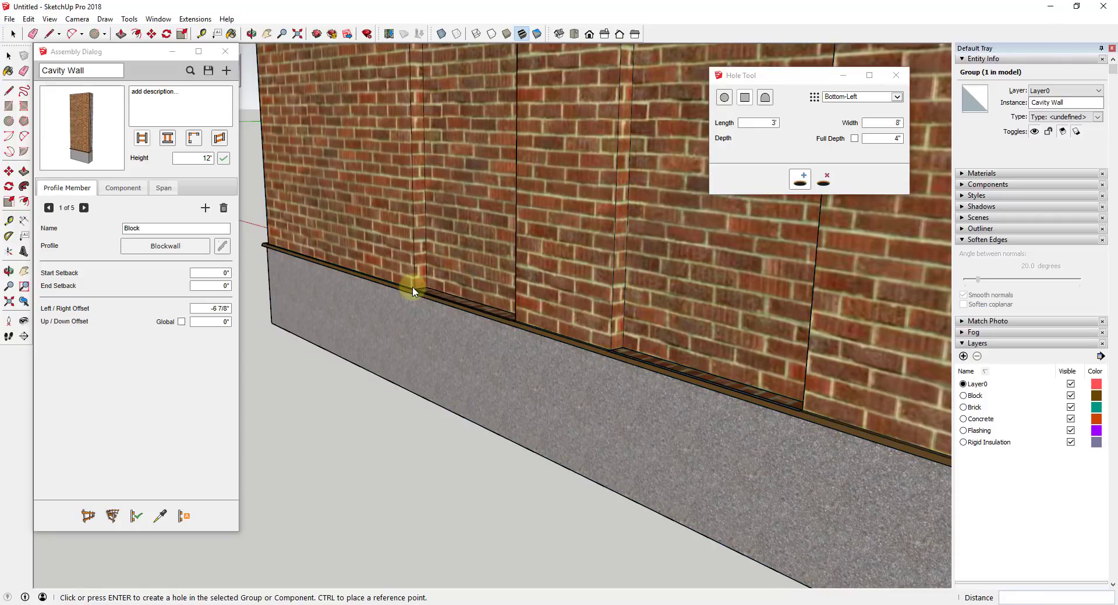
{"action": "scroll", "coordinate": [578, 260], "scroll_direction": "down", "scroll_amount": 5}
Set the hole depth to 6" and cut a 3' by 8' rectangular hole in the brick face, on the barrier side of the first.
{"action": "middle_click_drag", "start_coordinate": [579, 260], "coordinate": [662, 242]}
{"action": "left_click", "coordinate": [800, 181]}
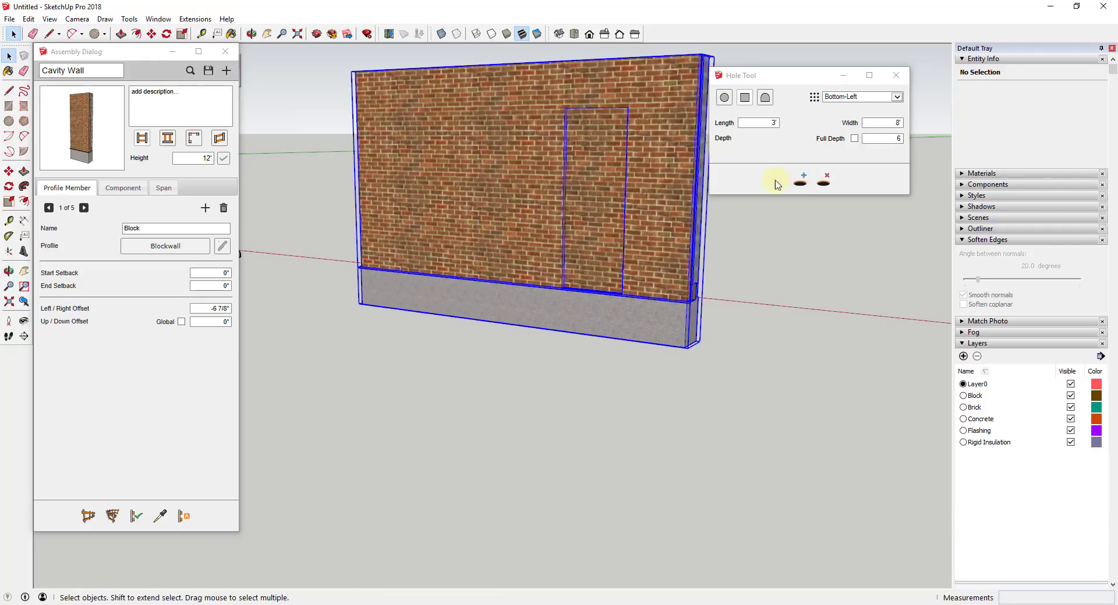
{"action": "scroll", "coordinate": [483, 281], "scroll_direction": "up", "scroll_amount": 5}
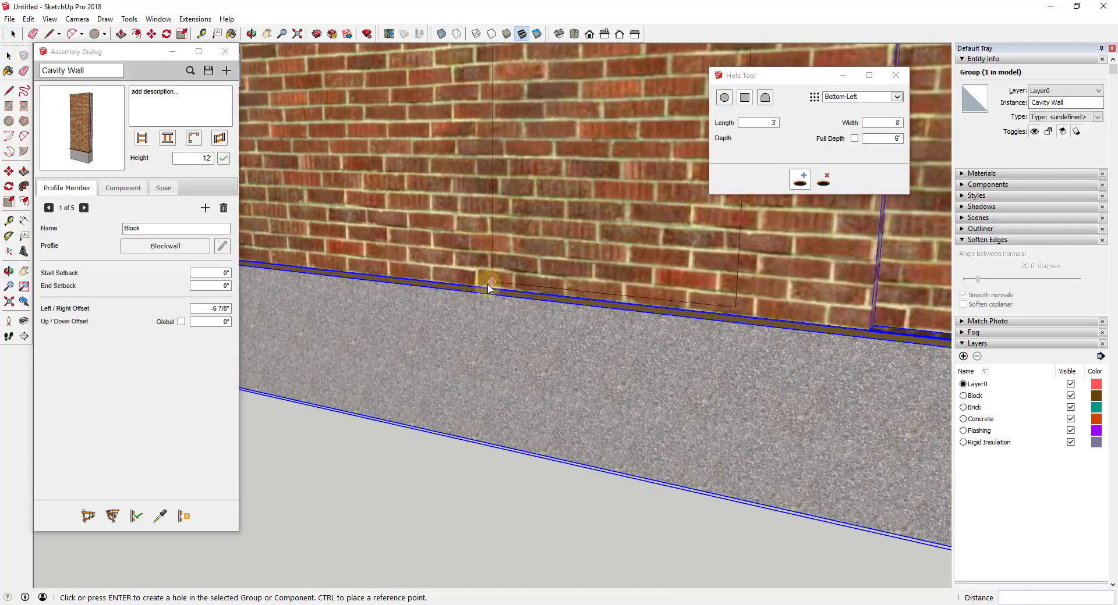
{"action": "scroll", "coordinate": [660, 214], "scroll_direction": "down", "scroll_amount": 5}
{"action": "left_click", "coordinate": [660, 214]}
{"action": "middle_click_drag", "start_coordinate": [660, 214], "coordinate": [784, 213]}
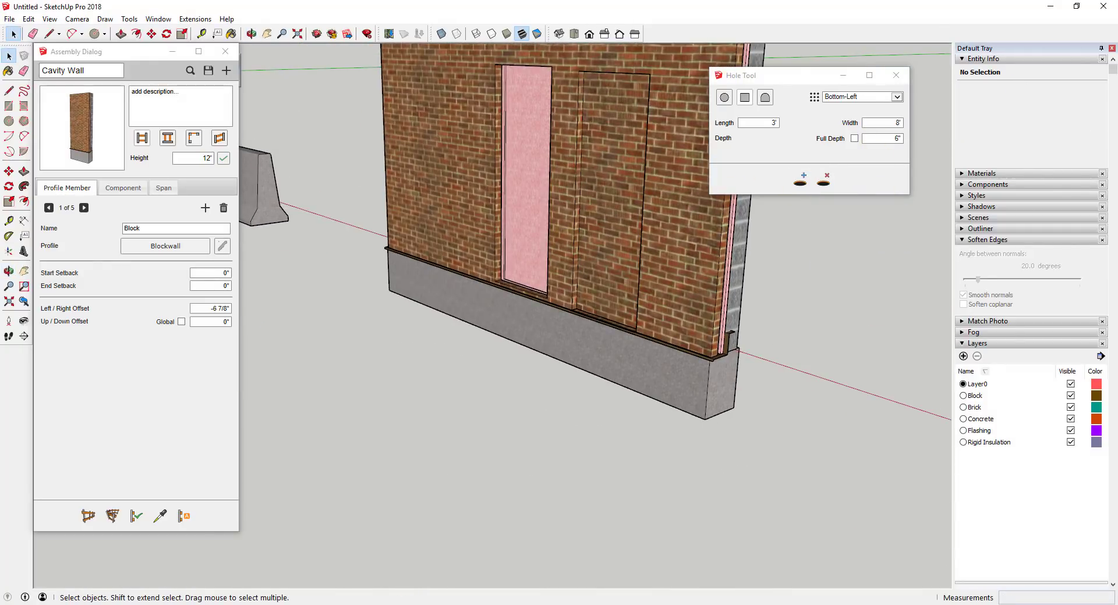